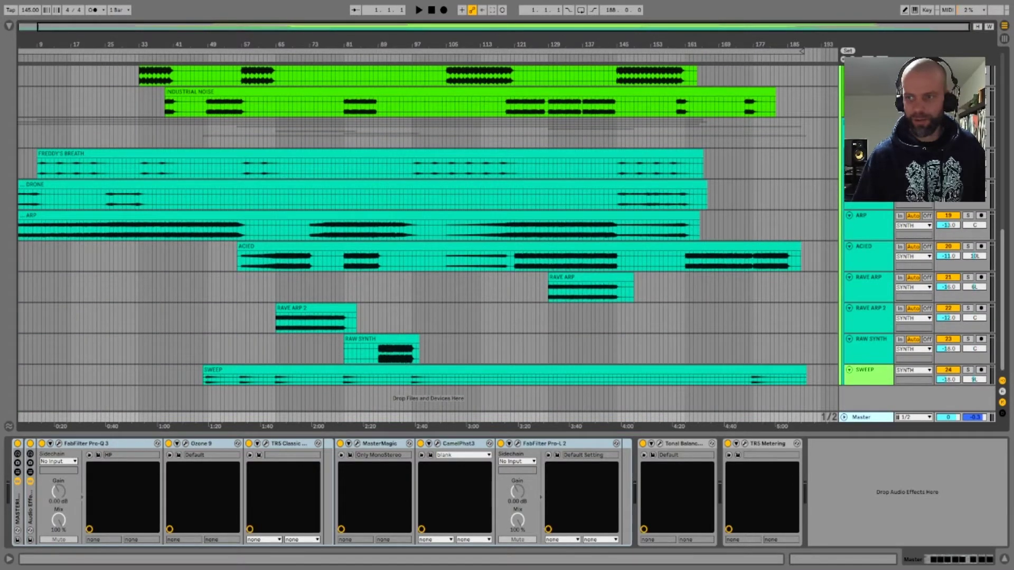
# - Look through the whole arrangement, from the KICK and percussion tracks down to the bass, synth and SWEEP tracks
pyautogui.scroll(15, 427, 238)
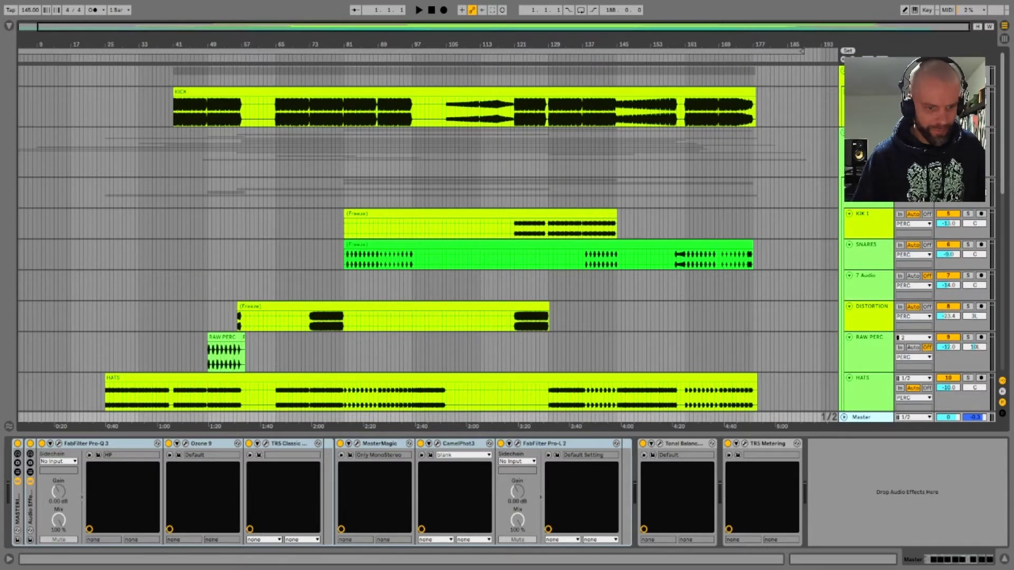
pyautogui.scroll(-15, 427, 238)
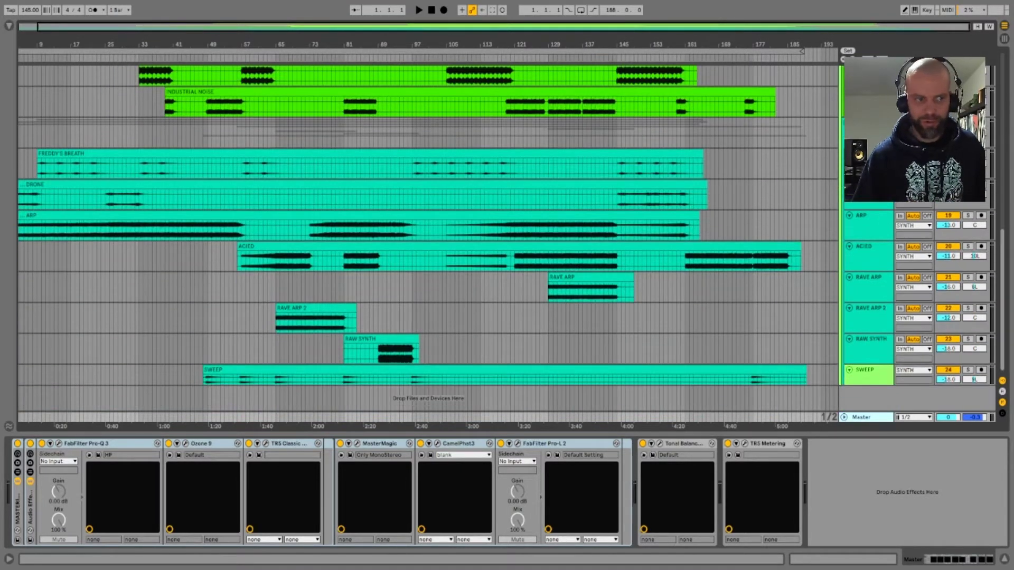
pyautogui.scroll(15, 427, 238)
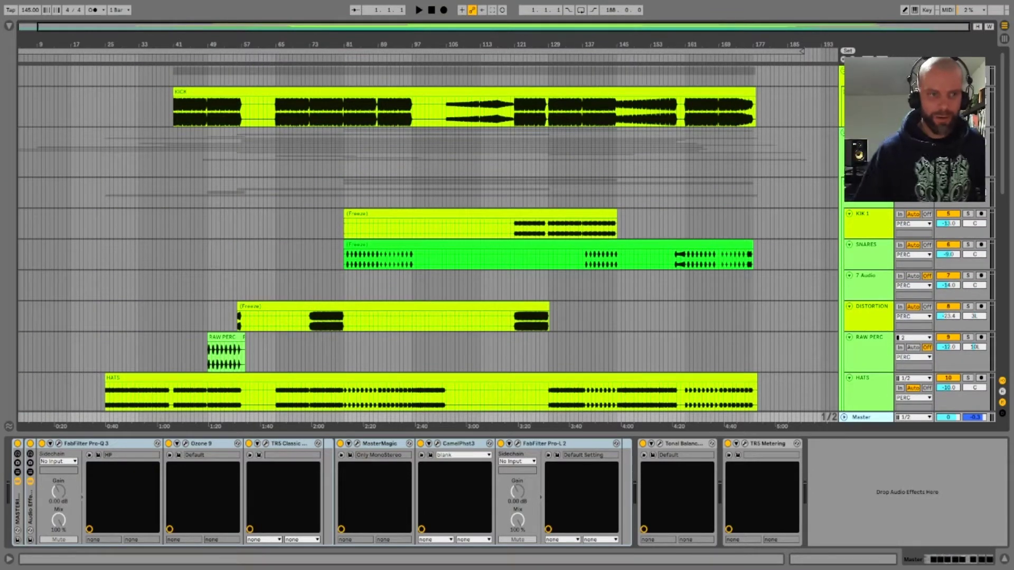
pyautogui.scroll(-10, 428, 238)
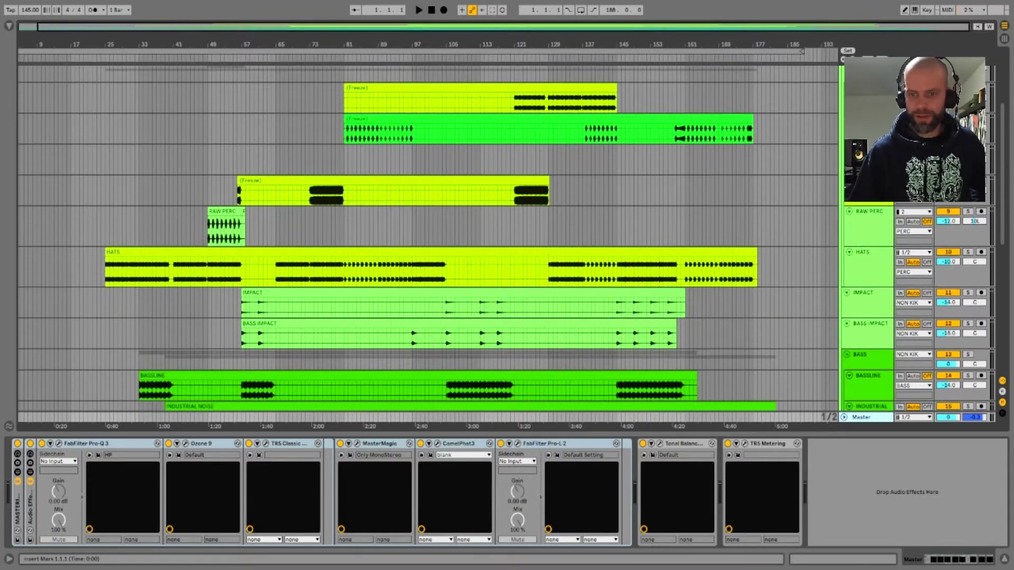
pyautogui.scroll(-8, 428, 264)
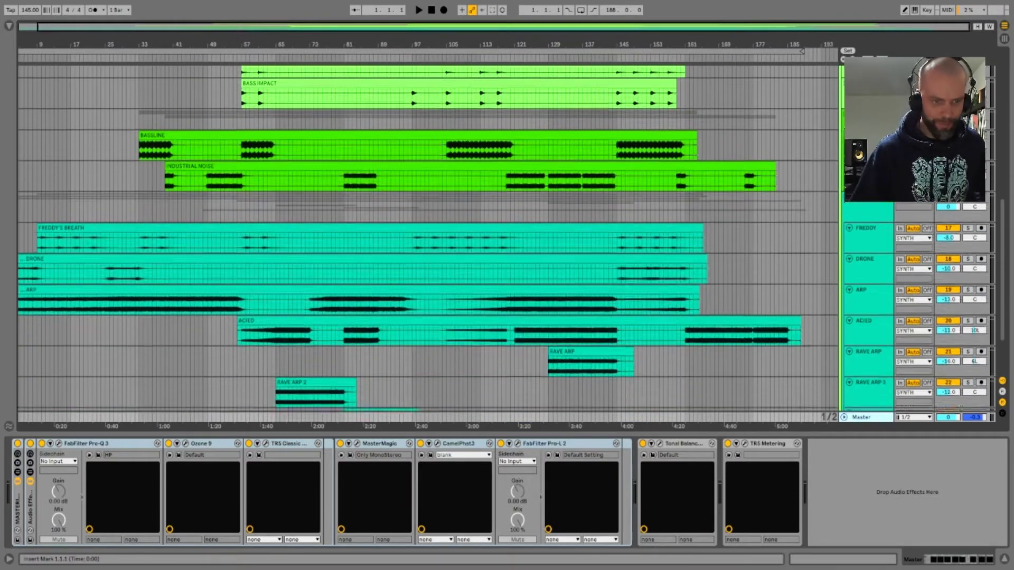
pyautogui.scroll(-1, 428, 237)
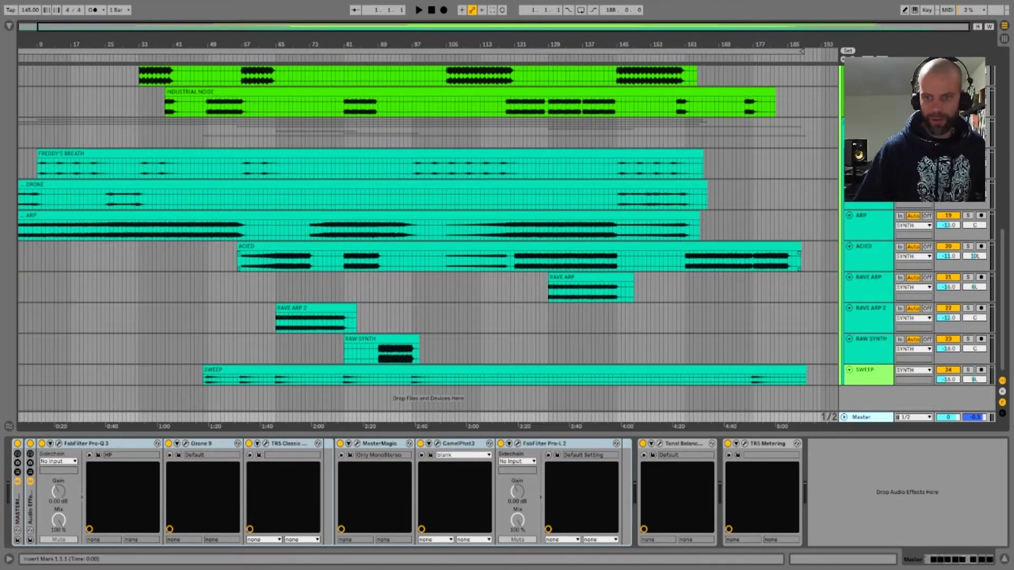
pyautogui.scroll(5, 428, 237)
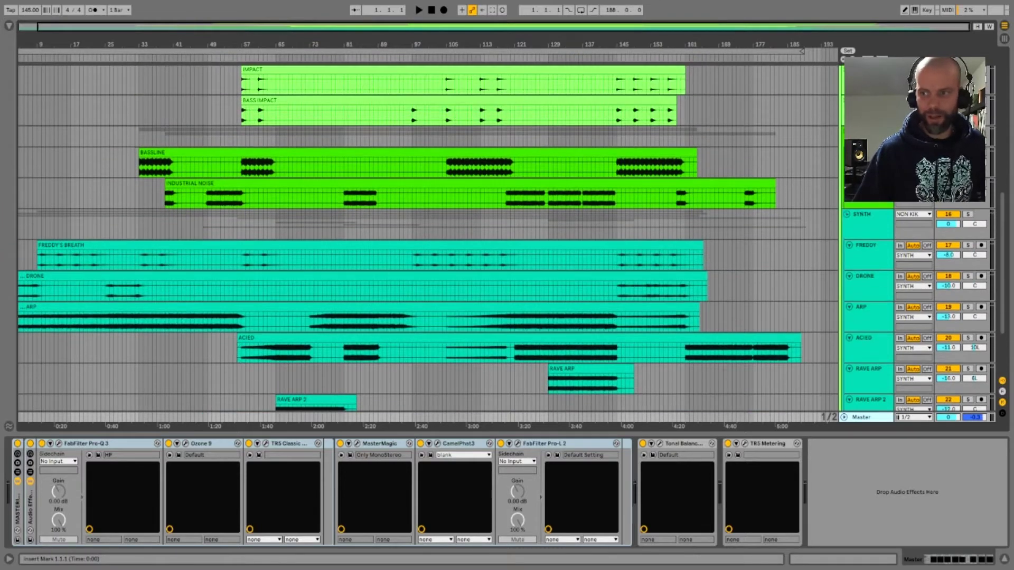
pyautogui.scroll(9, 427, 238)
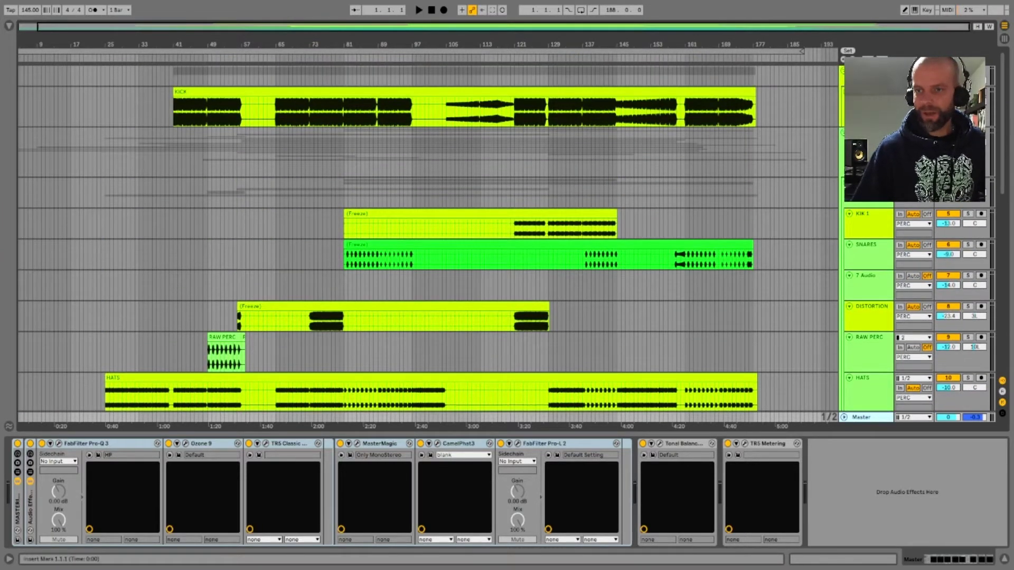
pyautogui.scroll(-8, 428, 238)
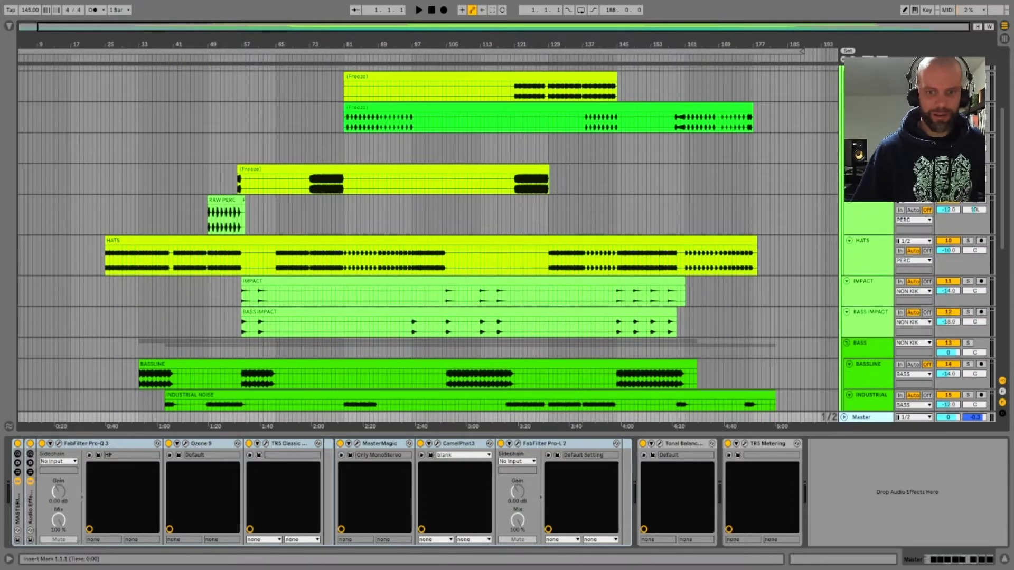
pyautogui.scroll(-7, 427, 238)
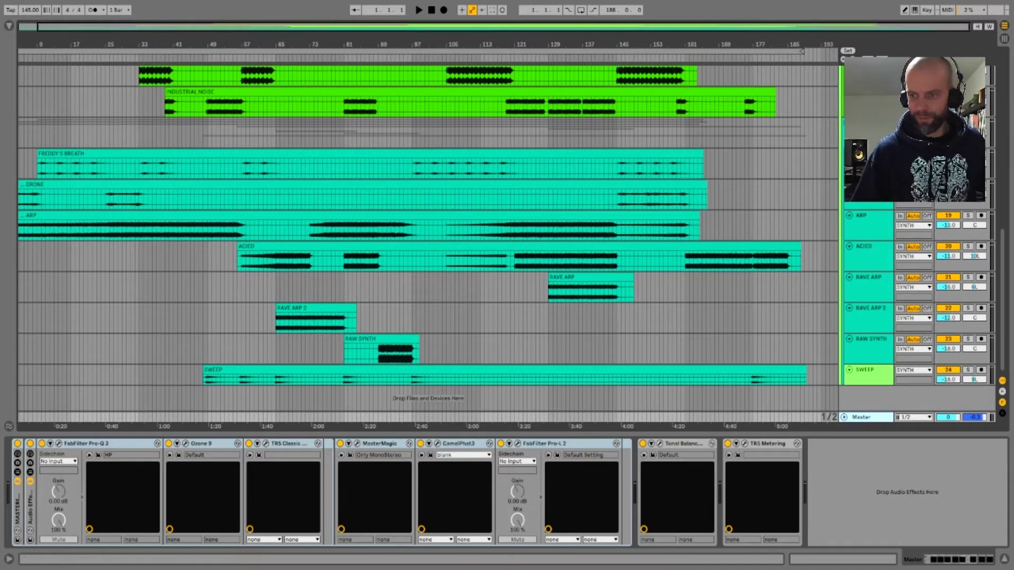
# - Make the SWEEP track at the end of the track list slightly taller
pyautogui.moveTo(868, 384); pyautogui.dragTo(868, 394)
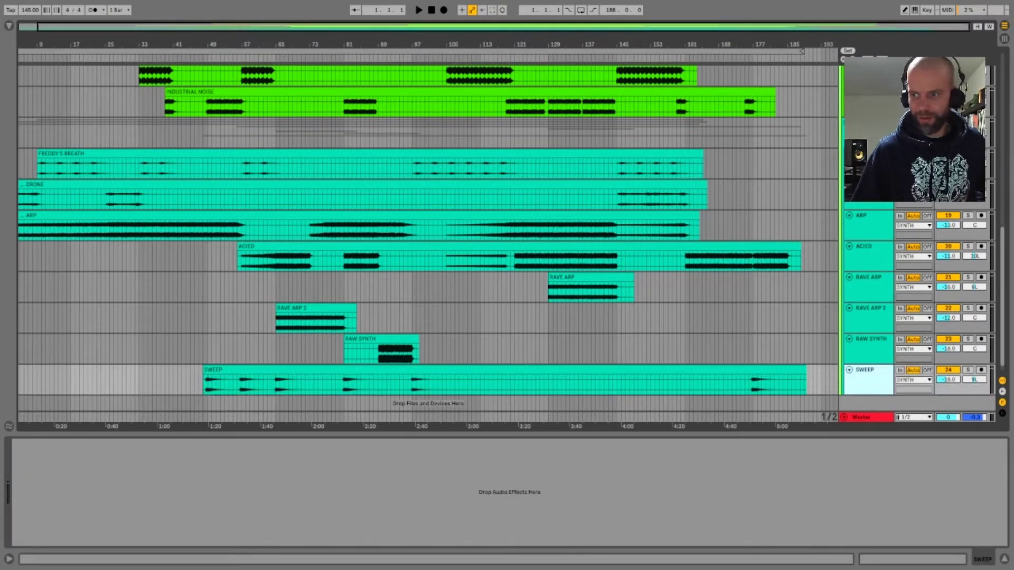
pyautogui.scroll(10, 428, 238)
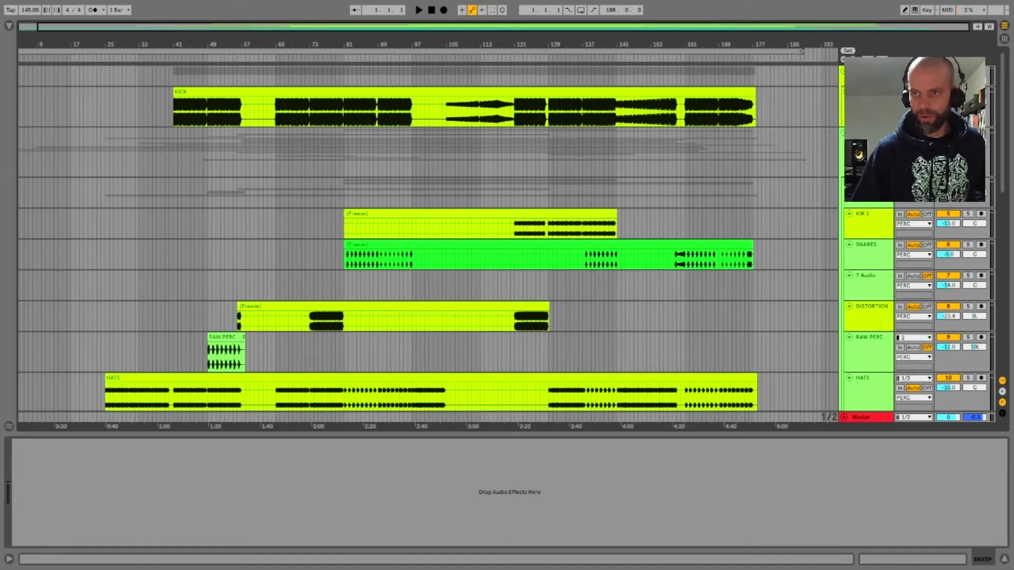
# - Solo the KICK track and make it much taller to view its full clip waveform across the song
pyautogui.click(869, 100)
pyautogui.click(967, 92)
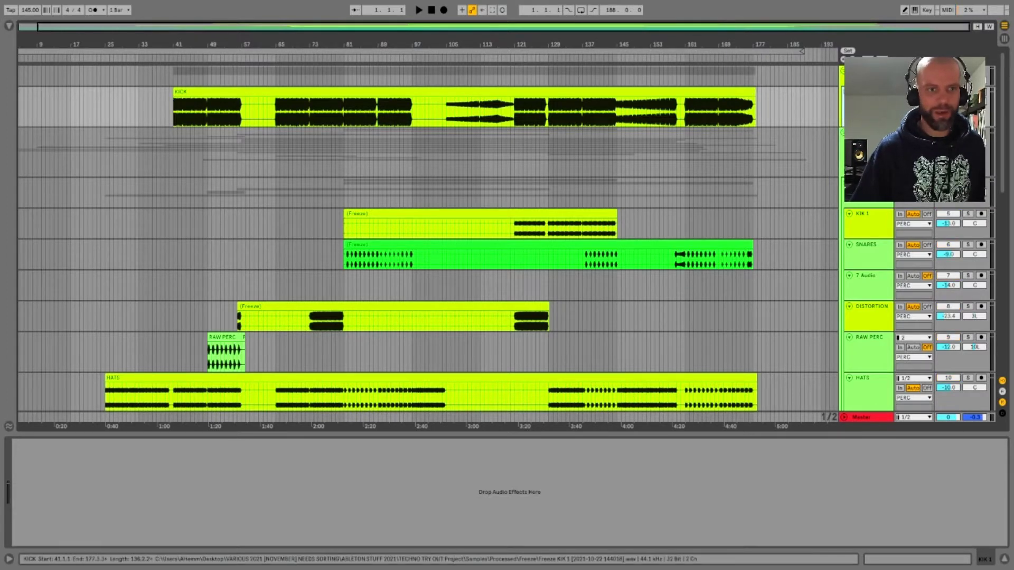
pyautogui.click(464, 91)
pyautogui.moveTo(869, 127); pyautogui.dragTo(868, 224)
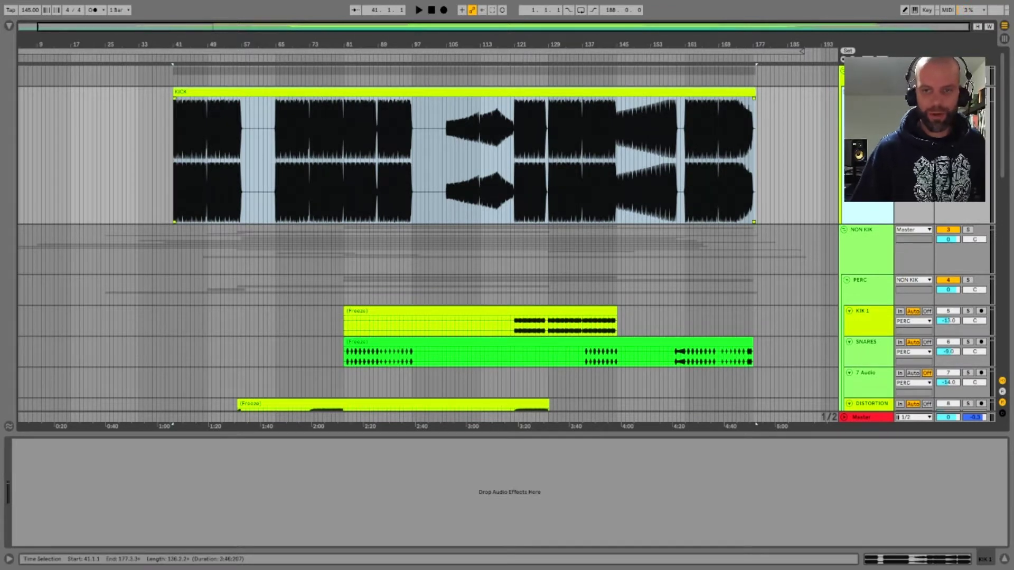
pyautogui.moveTo(468, 45)
pyautogui.mouseDown()
pyautogui.moveTo(467, 153)
pyautogui.moveTo(474, 44)
pyautogui.mouseUp()
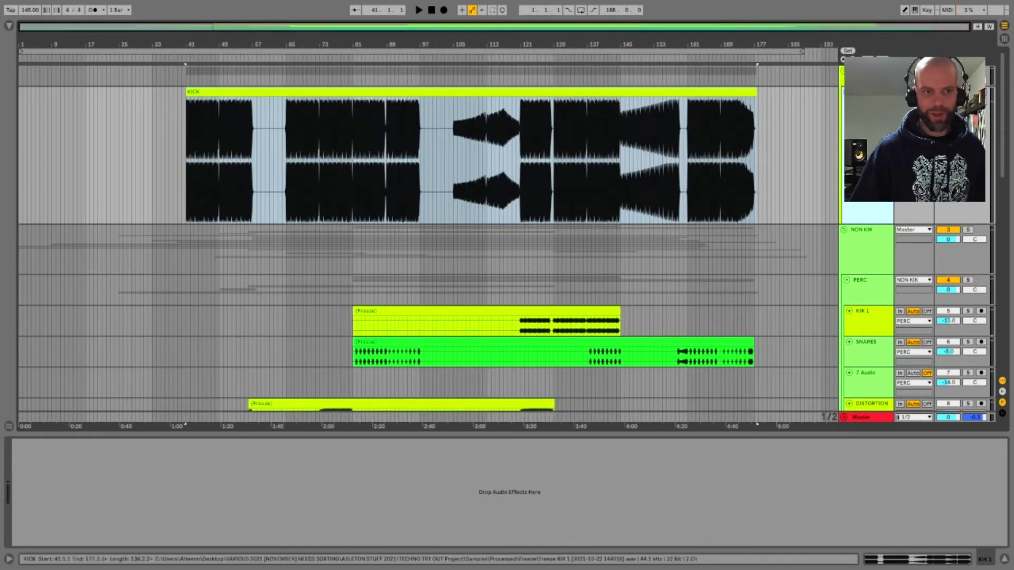
# - Play the opening of the soloed KICK clip from bar 41 and stop after a few bars
pyautogui.press('space')
pyautogui.click(284, 158)
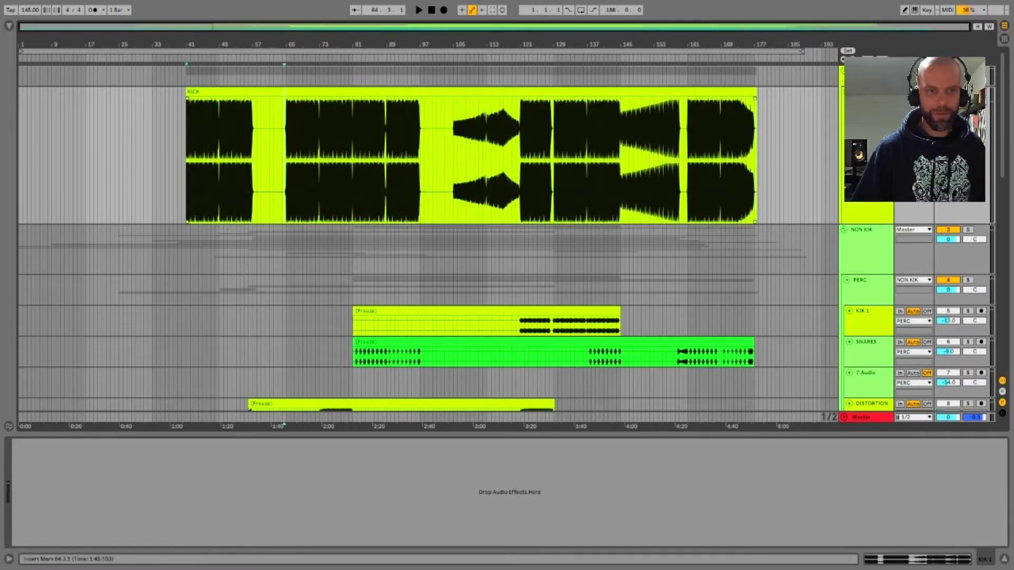
pyautogui.moveTo(196, 45)
pyautogui.mouseDown()
pyautogui.moveTo(196, 116)
pyautogui.moveTo(195, 56)
pyautogui.mouseUp()
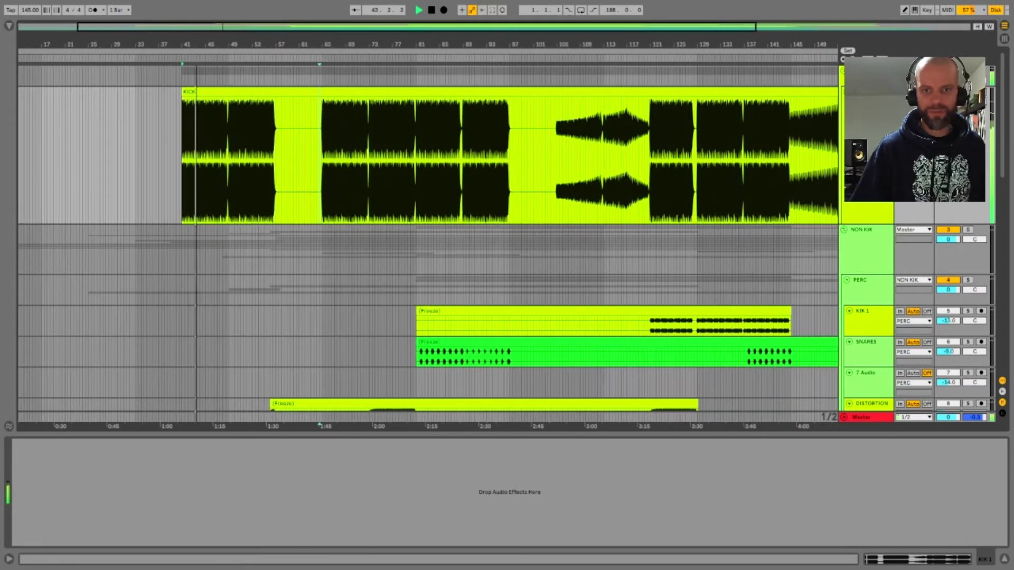
pyautogui.press('space')
# - Play the soloed KICK clip's quieter build-up section from bar 105 and stop after a few bars
pyautogui.moveTo(568, 44); pyautogui.dragTo(568, 129)
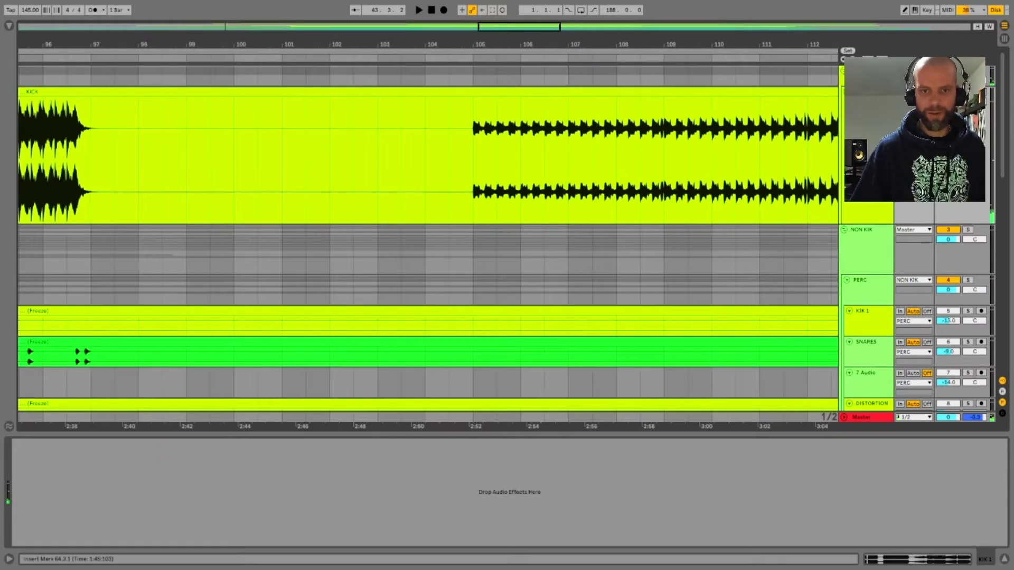
pyautogui.click(474, 160)
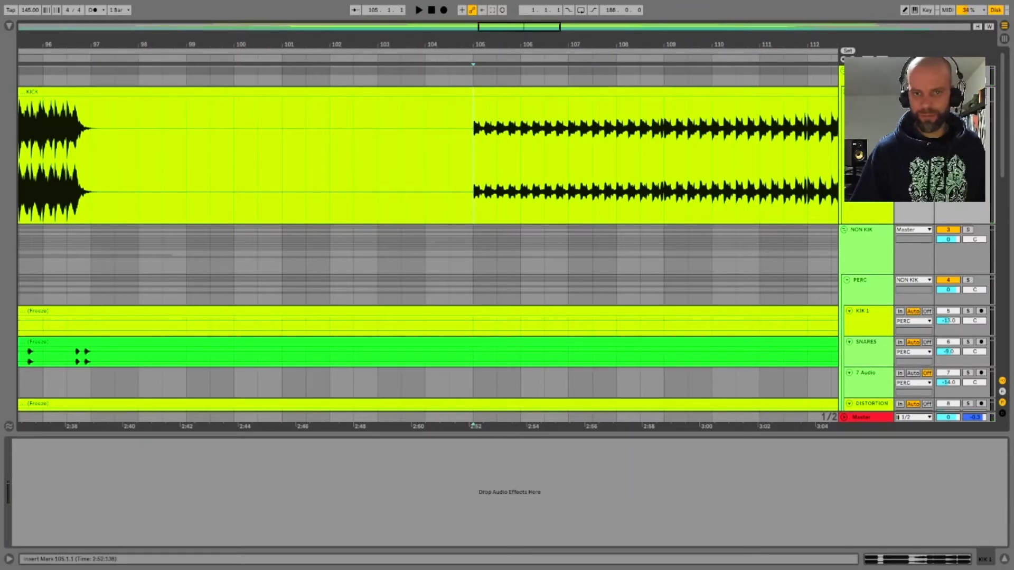
pyautogui.press('space')
pyautogui.moveTo(485, 45); pyautogui.dragTo(402, 0)
pyautogui.press('space')
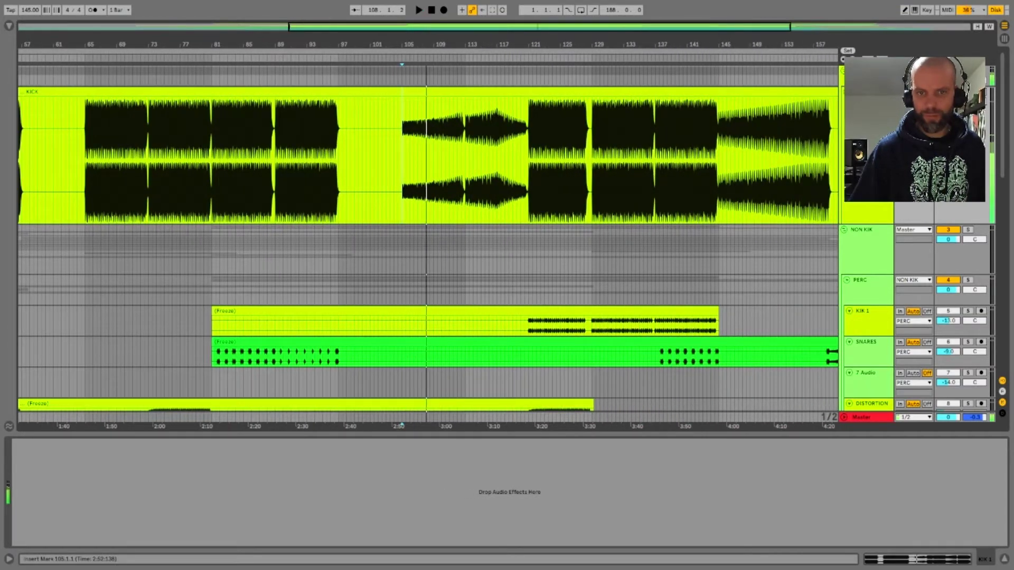
# - Fold the KICK track and audition the KIK 1 track in solo from bar 121
pyautogui.click(846, 91)
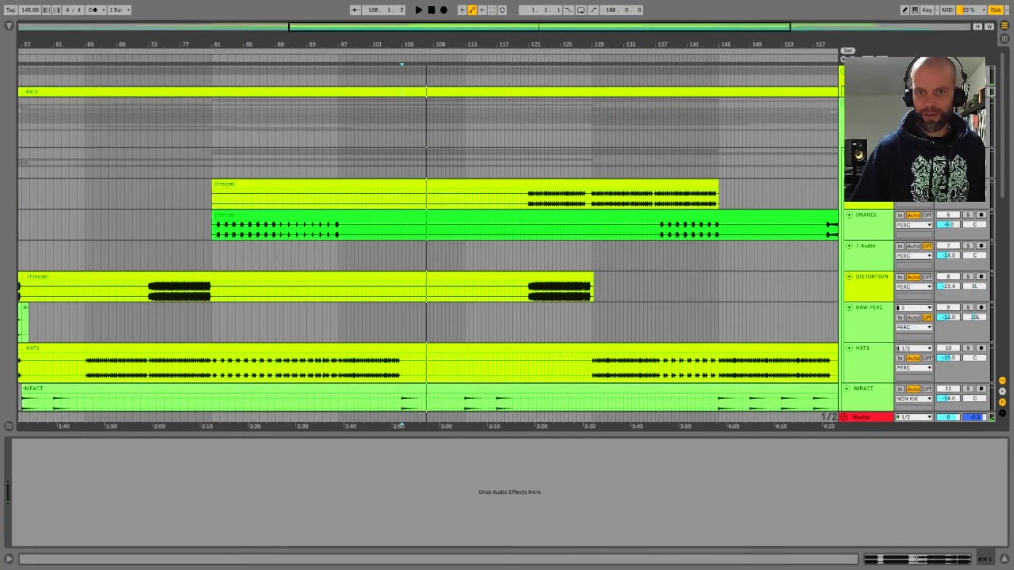
pyautogui.click(869, 185)
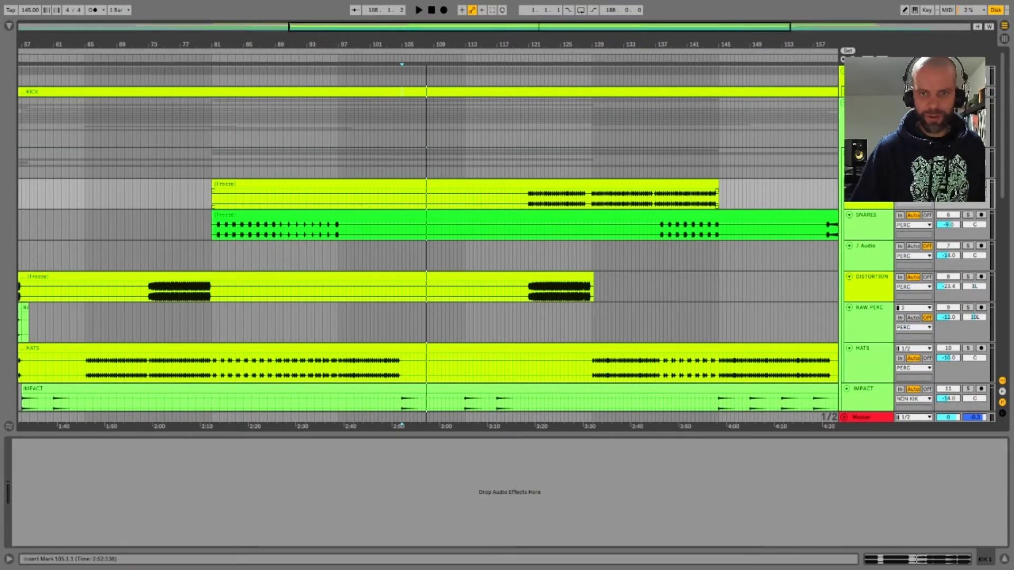
pyautogui.click(528, 198)
pyautogui.press('space')
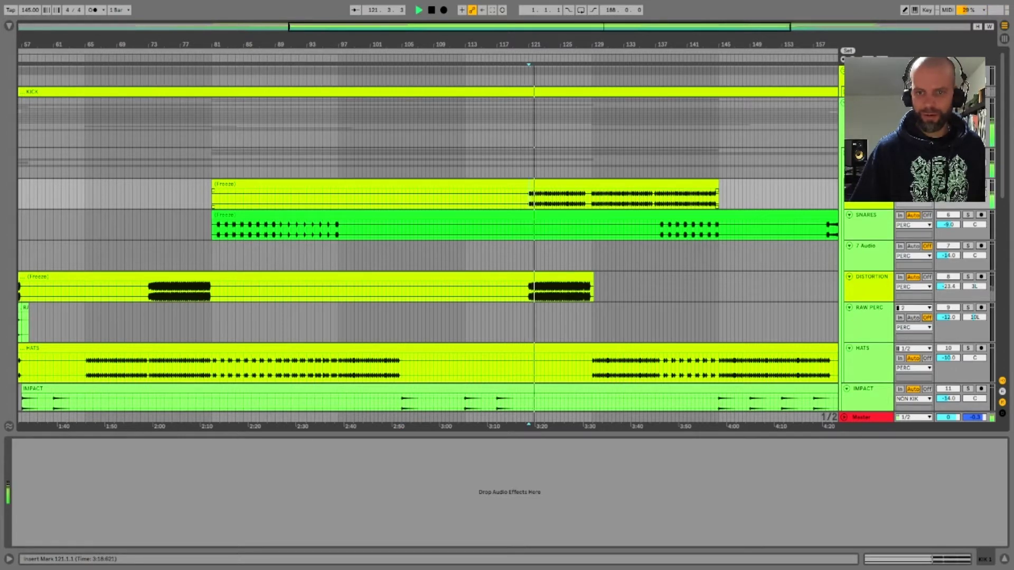
pyautogui.press('space')
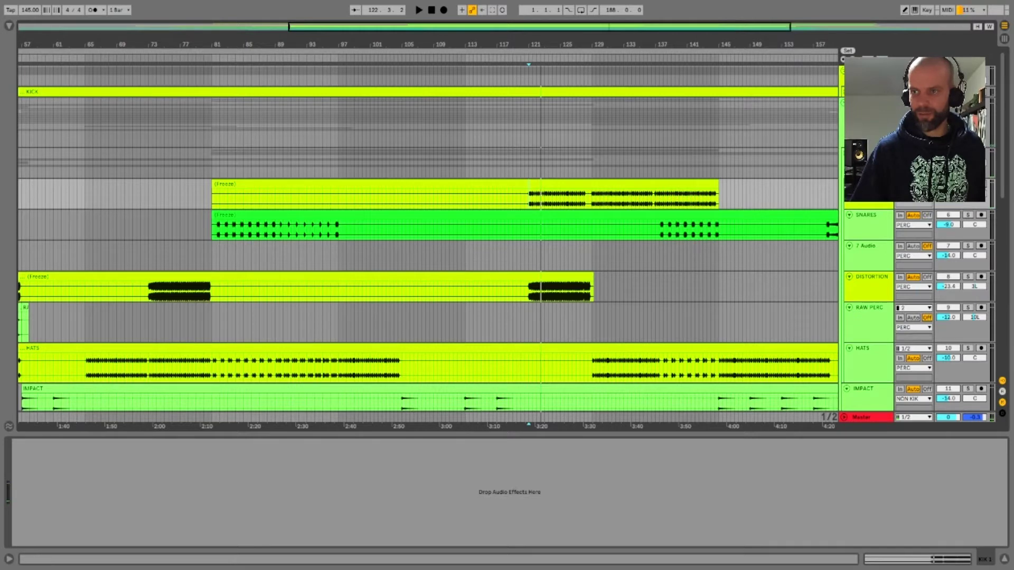
pyautogui.press('s')
# - Select the SNARES clip and play its first pattern from bar 81
pyautogui.scroll(-2, 507, 238)
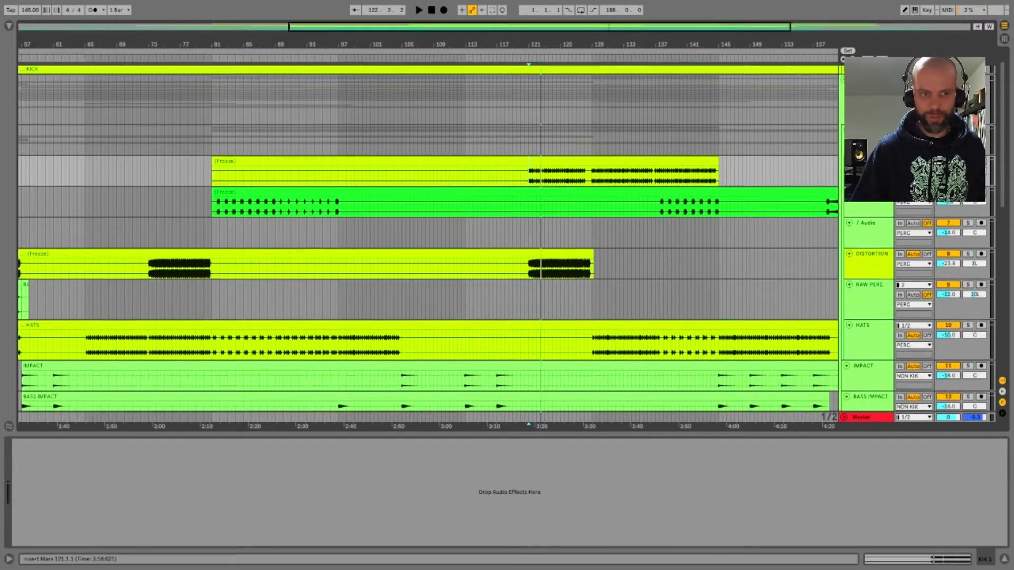
pyautogui.click(528, 169)
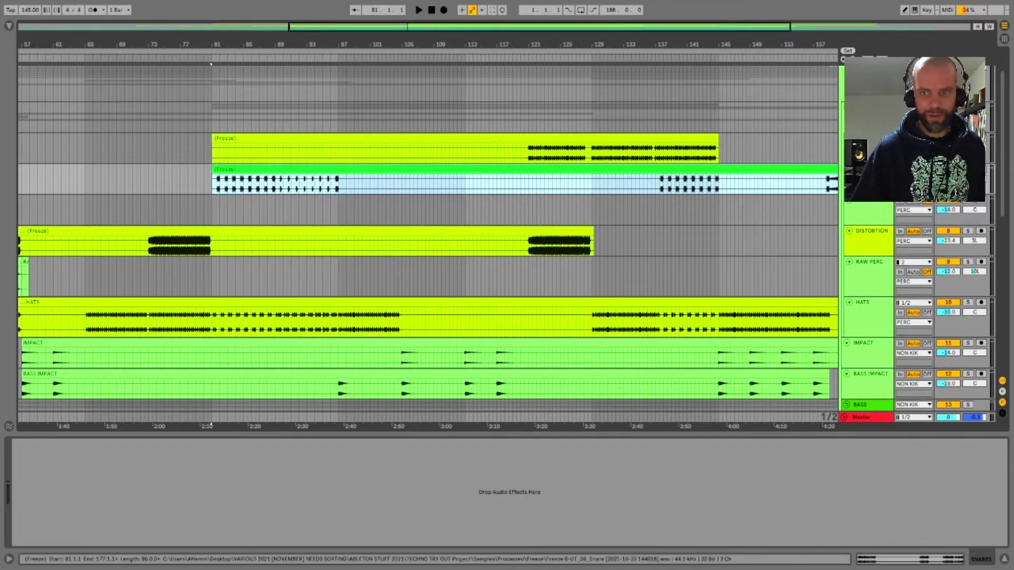
pyautogui.press('space')
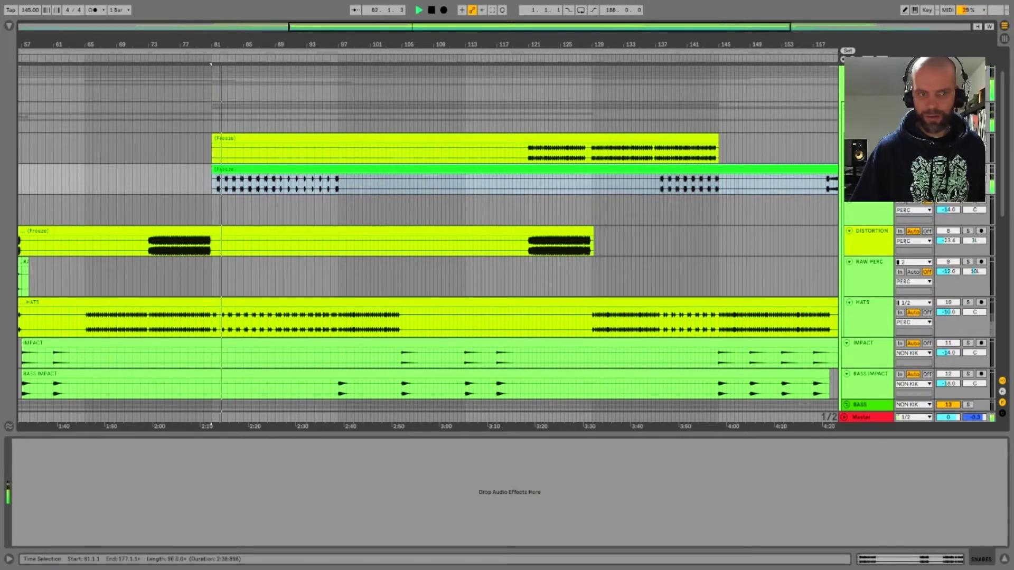
pyautogui.press('space')
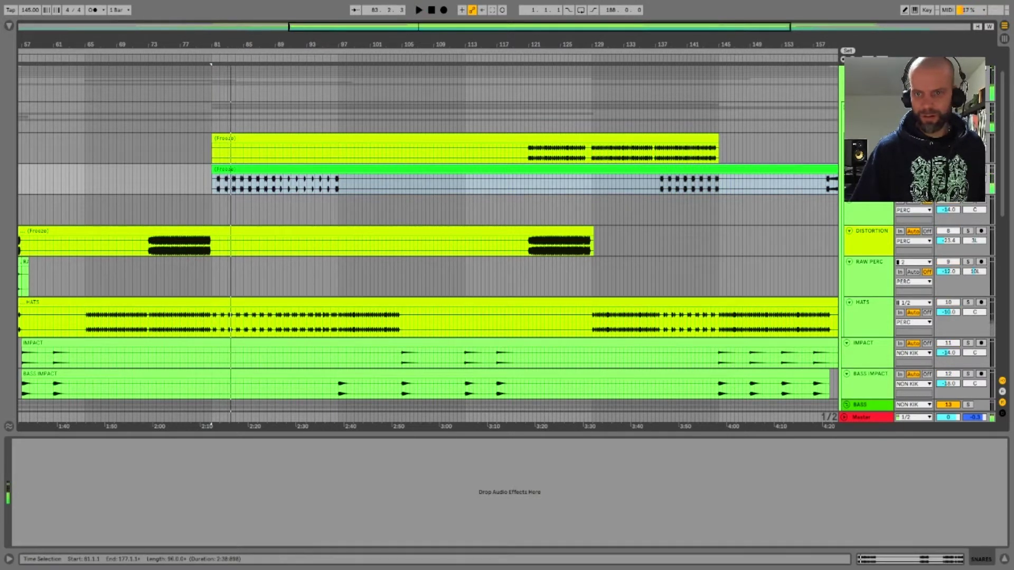
# - Audition the second SNARES pattern from bar 137 and return to the view of the full arrangement
pyautogui.click(659, 184)
pyautogui.press('space')
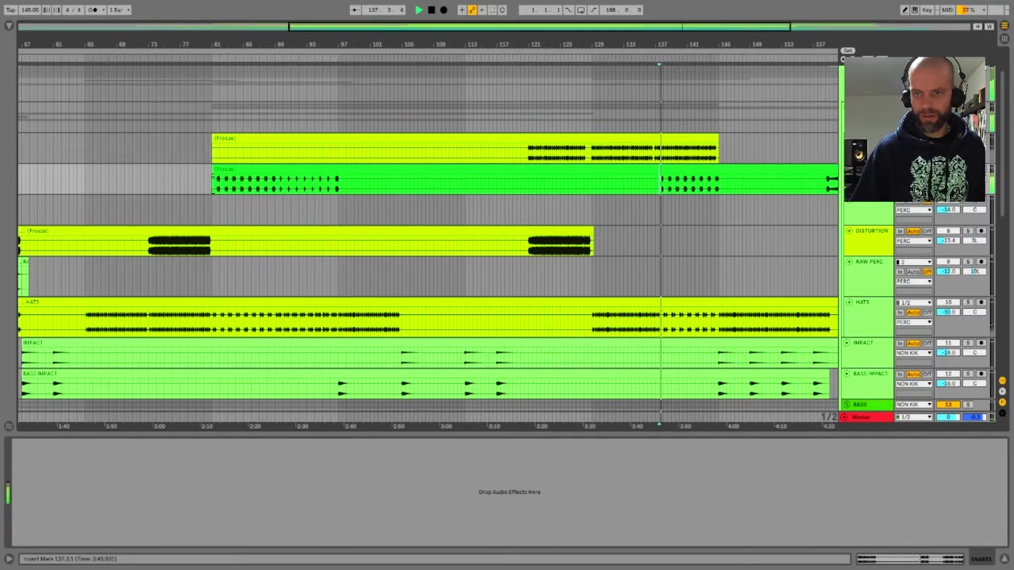
pyautogui.press('space')
pyautogui.press('-')
pyautogui.press('-')
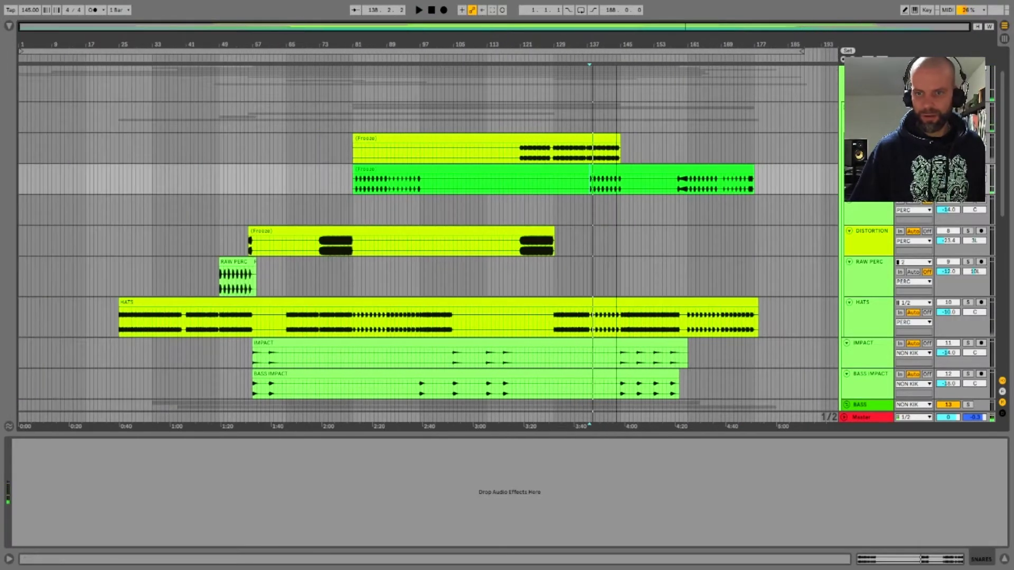
pyautogui.press('s')
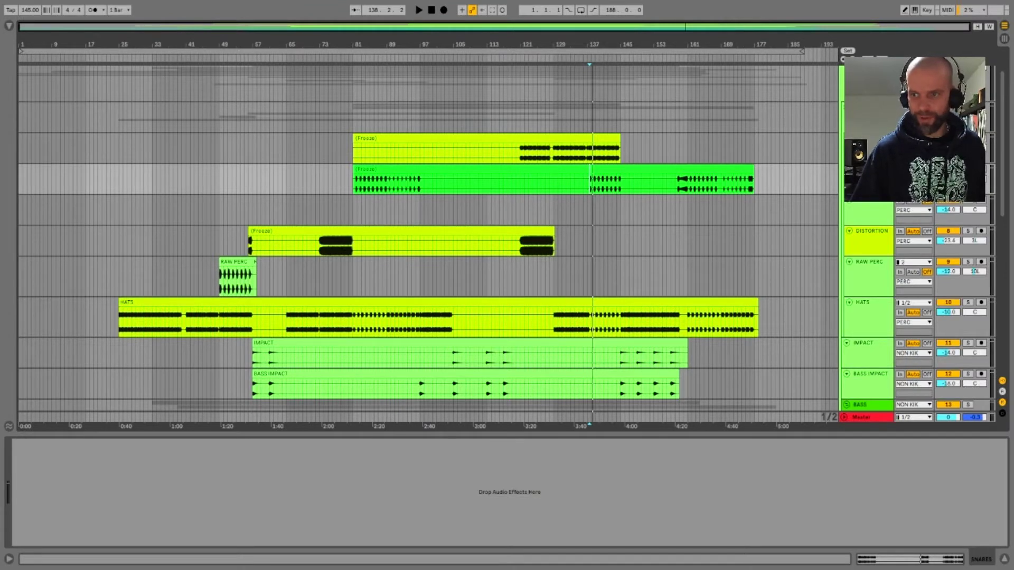
# - Solo the DISTORTION track to audition it from bar 73, and clear its solo after stopping playback
pyautogui.click(870, 232)
pyautogui.press('s')
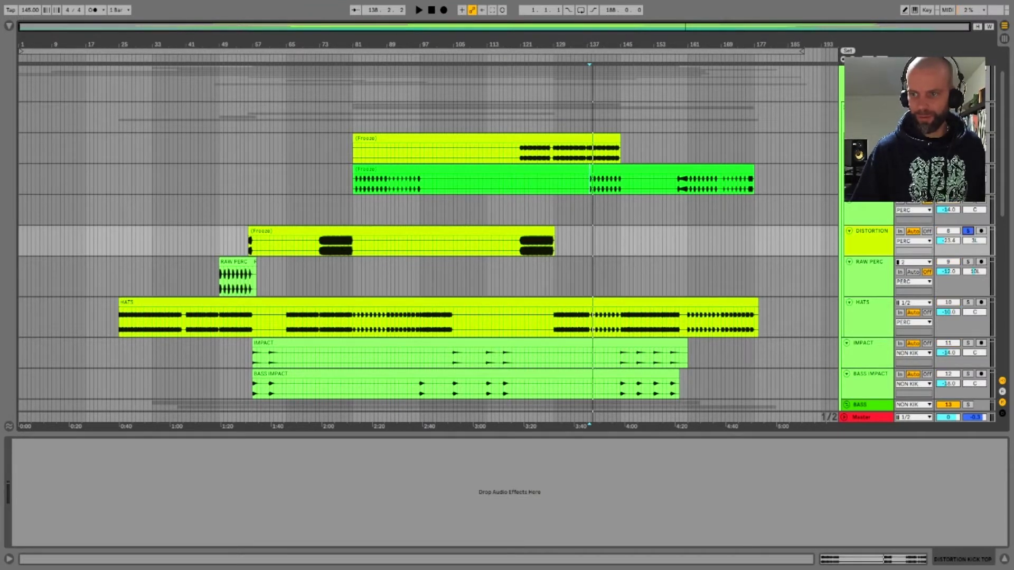
pyautogui.click(320, 243)
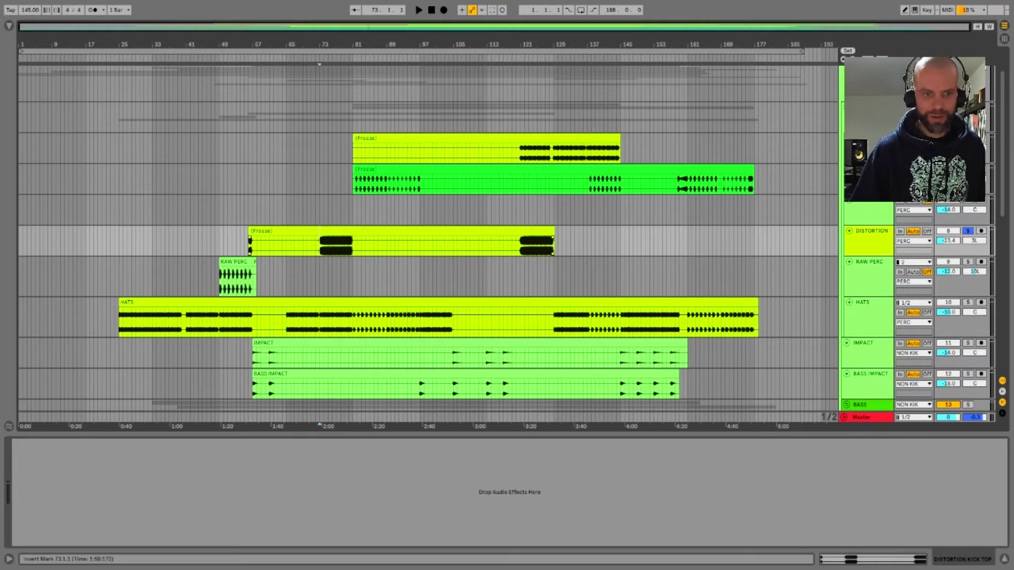
pyautogui.press('space')
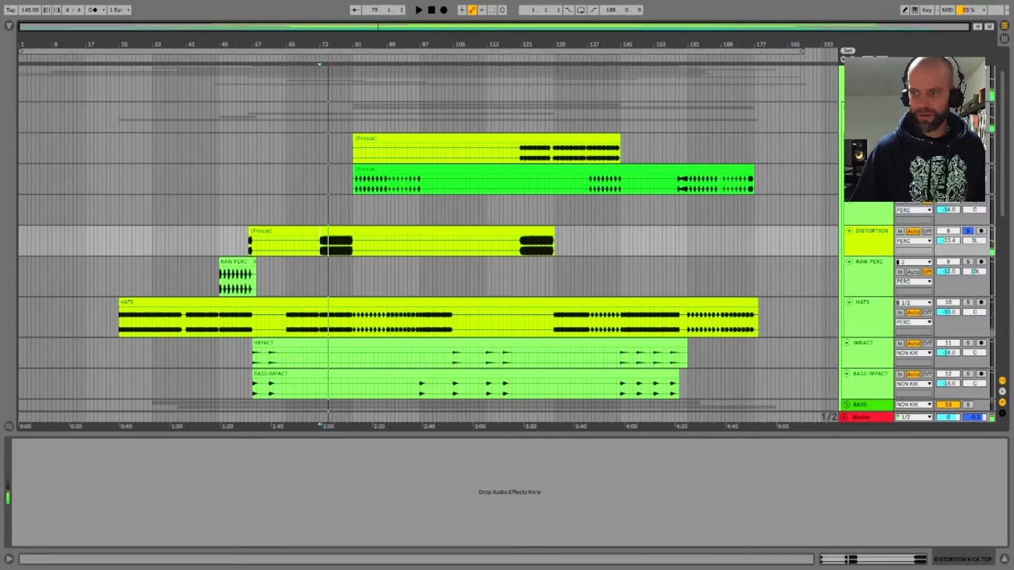
pyautogui.click(968, 231)
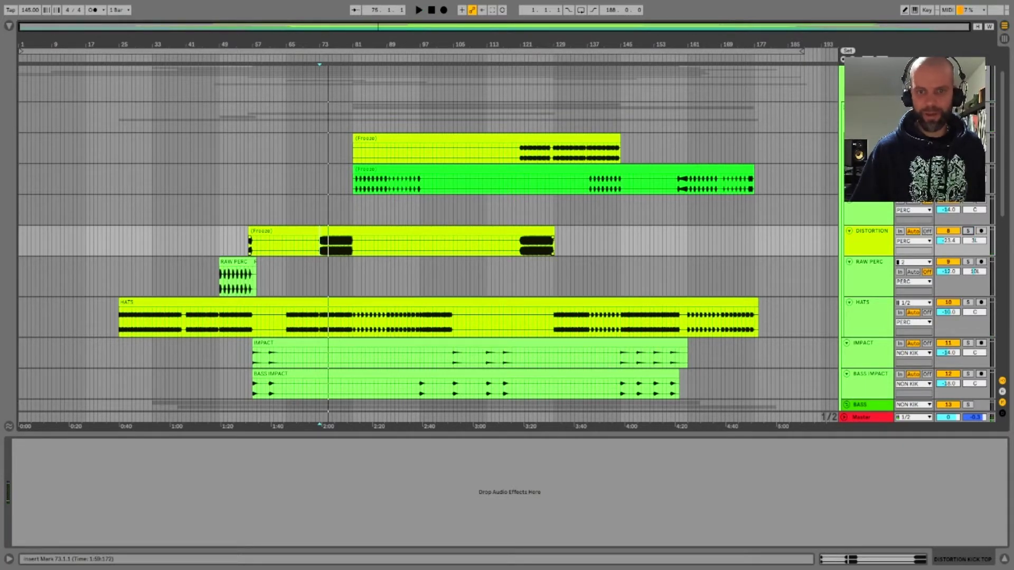
# - Select the RAW PERC clips and audition them in solo from bar 49
pyautogui.scroll(-3, 427, 238)
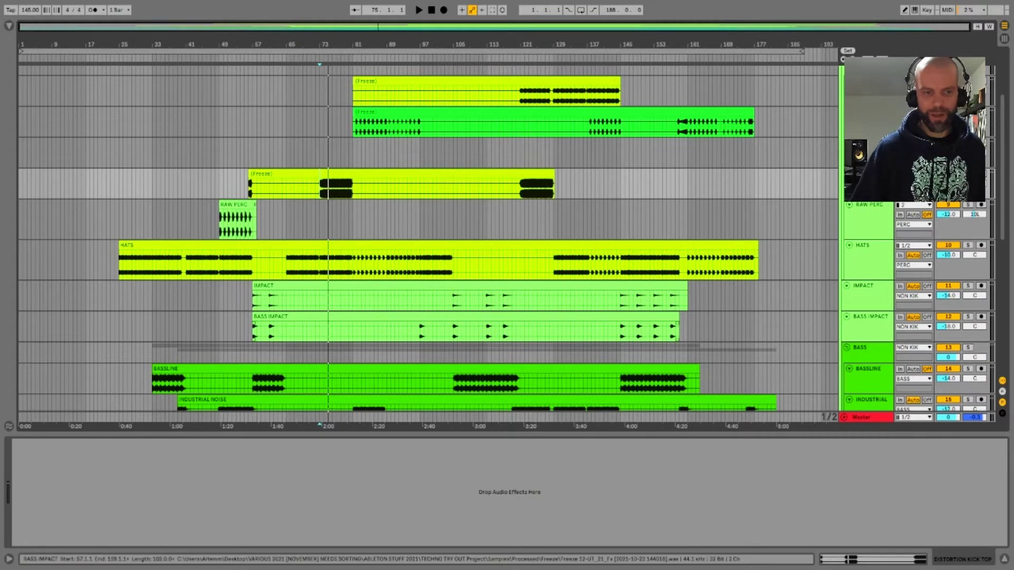
pyautogui.click(254, 204)
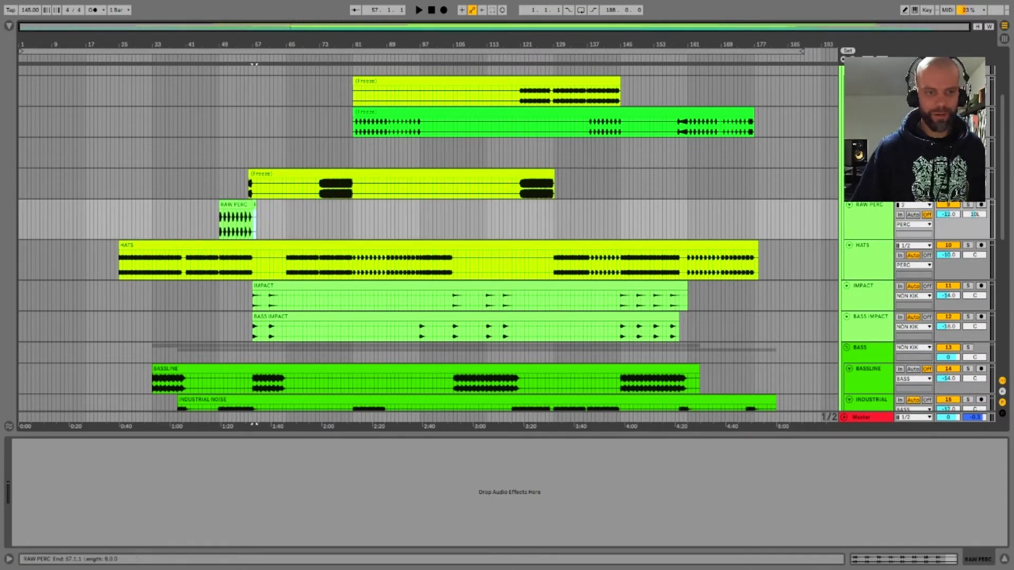
pyautogui.moveTo(253, 204); pyautogui.dragTo(257, 205)
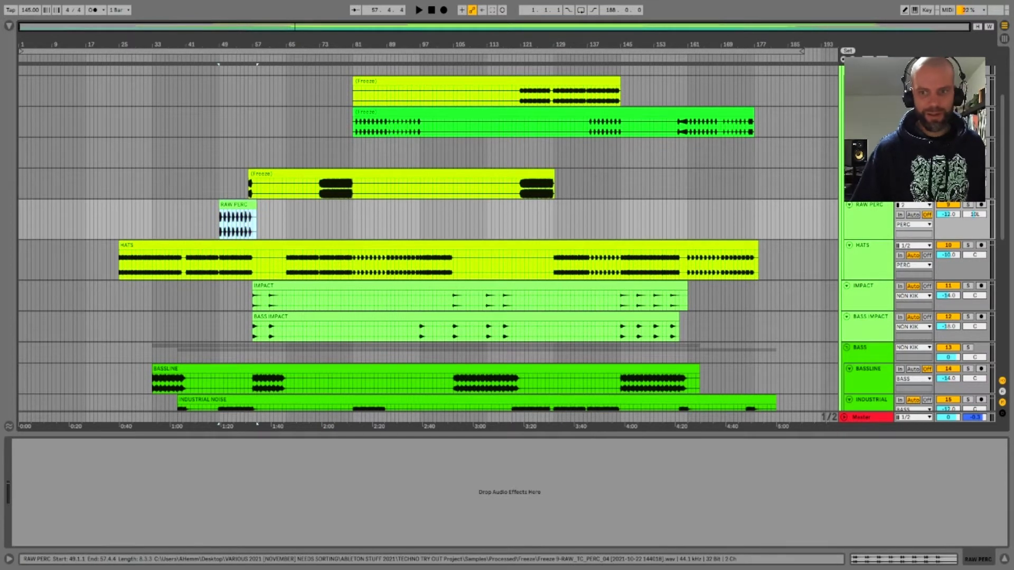
pyautogui.press('s')
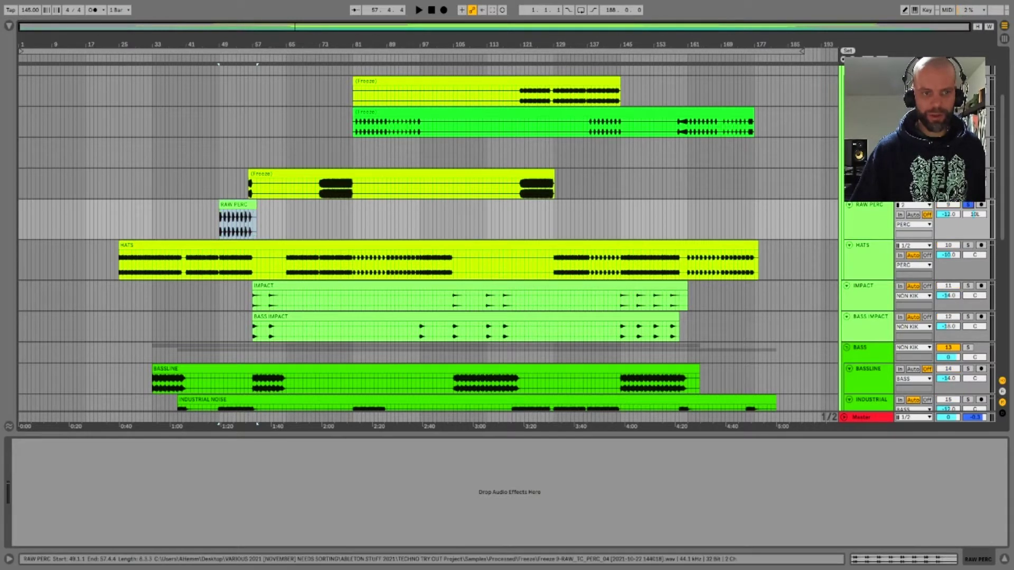
pyautogui.press('space')
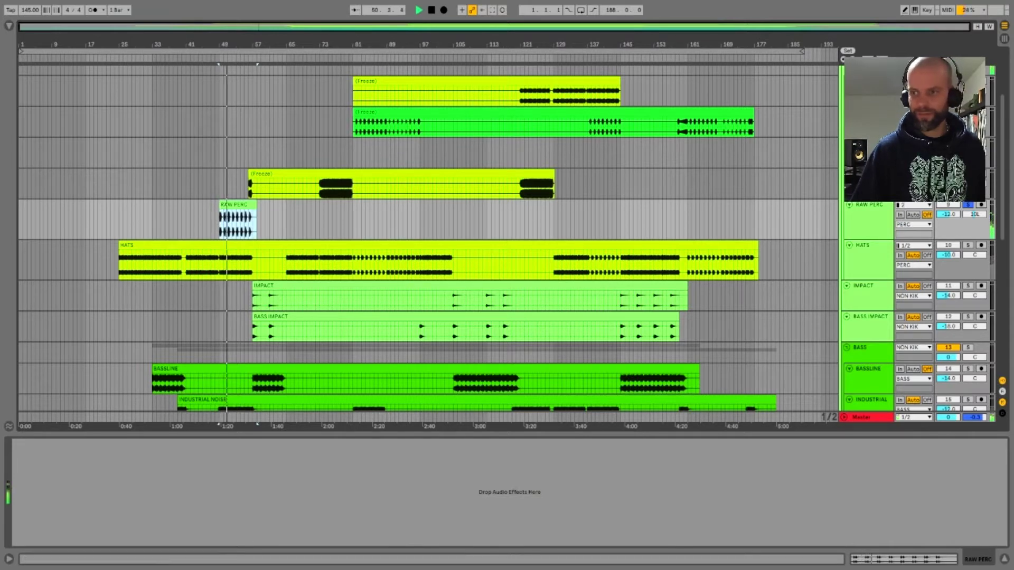
# - Audition the HATS clip in solo from bar 25, stopping playback and clearing its solo at the end
pyautogui.scroll(-1, 428, 238)
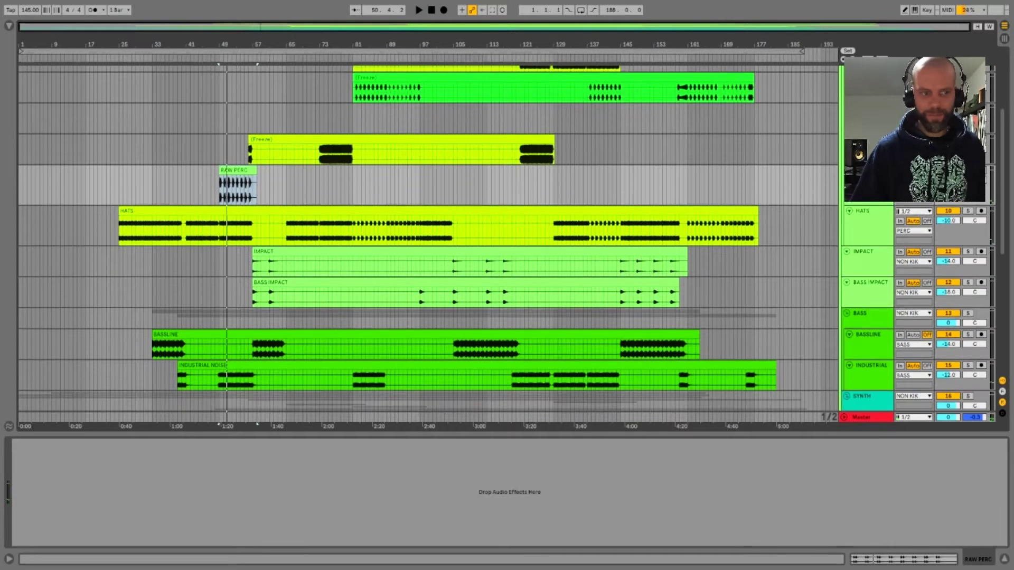
pyautogui.click(968, 211)
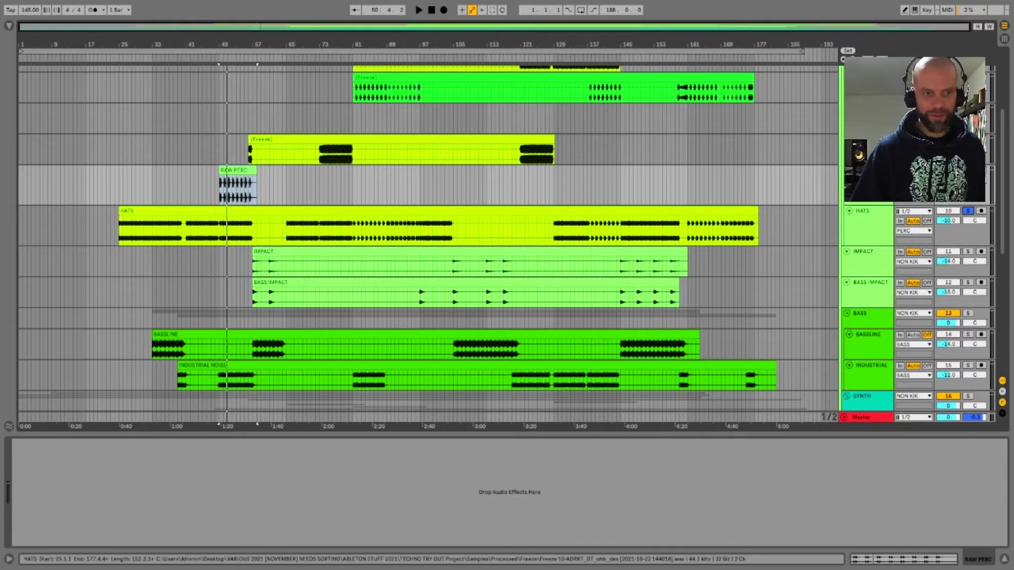
pyautogui.click(428, 211)
pyautogui.press('space')
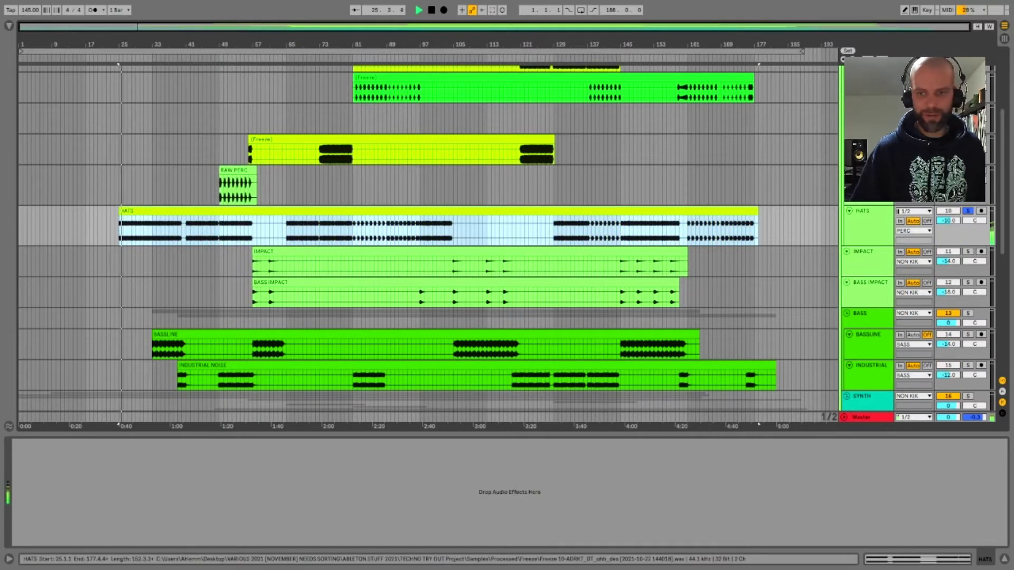
pyautogui.press('space')
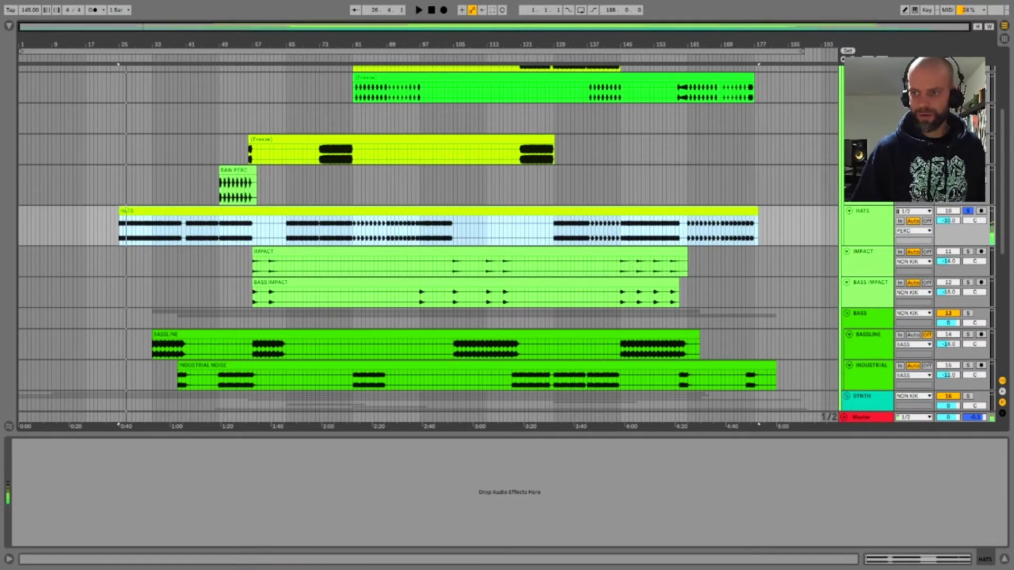
pyautogui.click(967, 211)
# - Solo the IMPACT and BASS IMPACT tracks together and audition them from bar 57
pyautogui.scroll(-2, 510, 243)
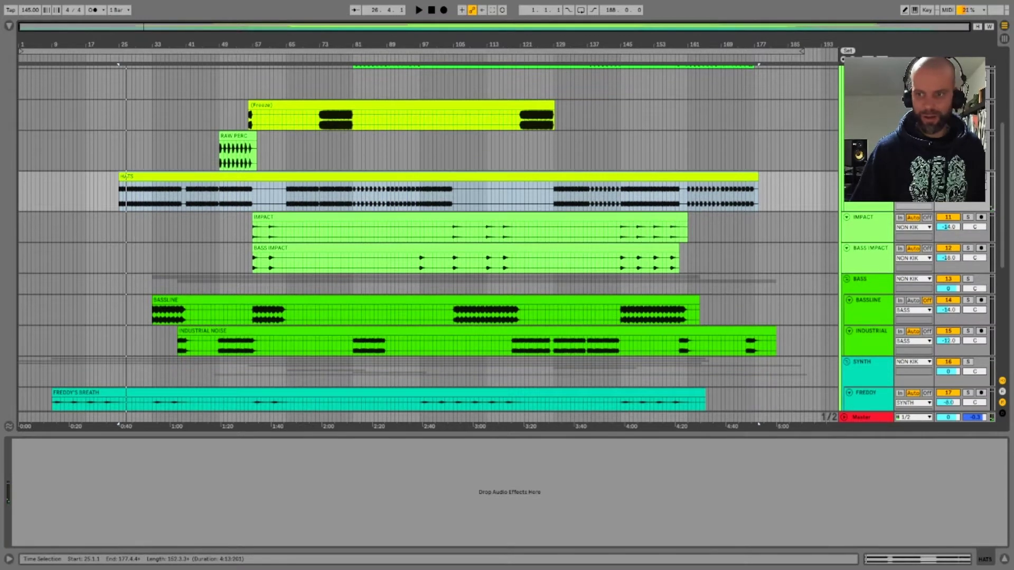
pyautogui.click(968, 217)
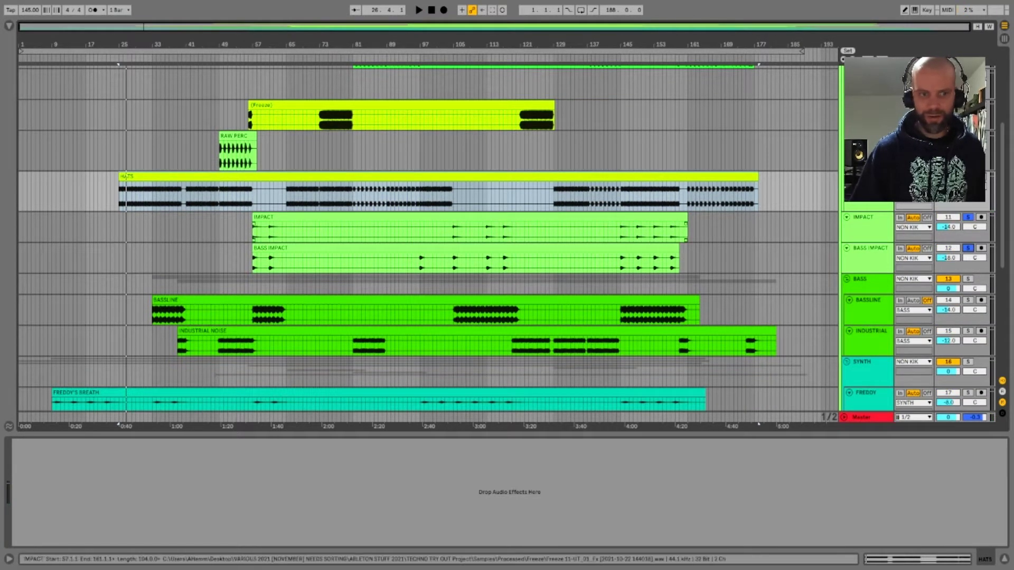
pyautogui.click(255, 217)
pyautogui.press('space')
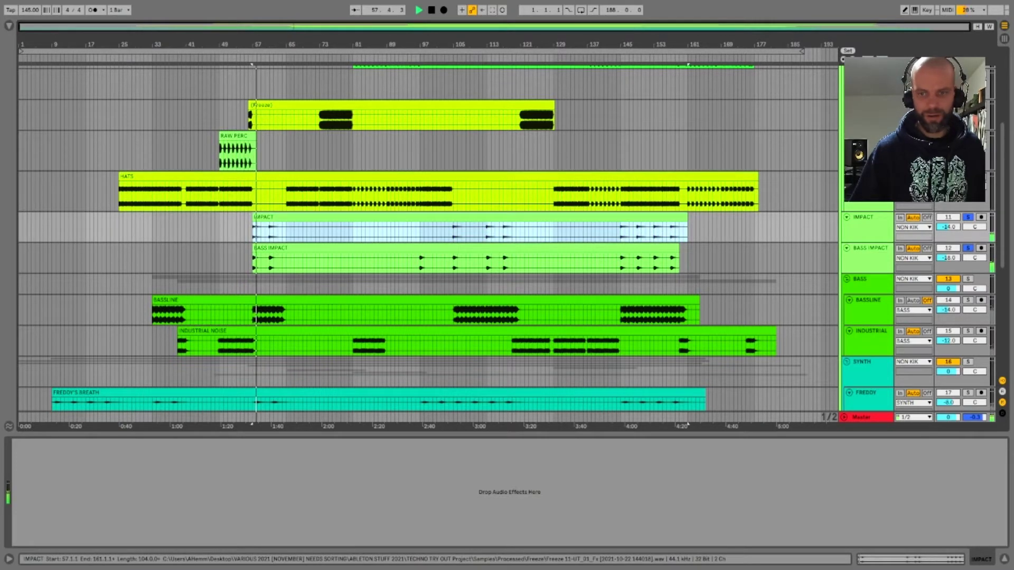
pyautogui.press('space')
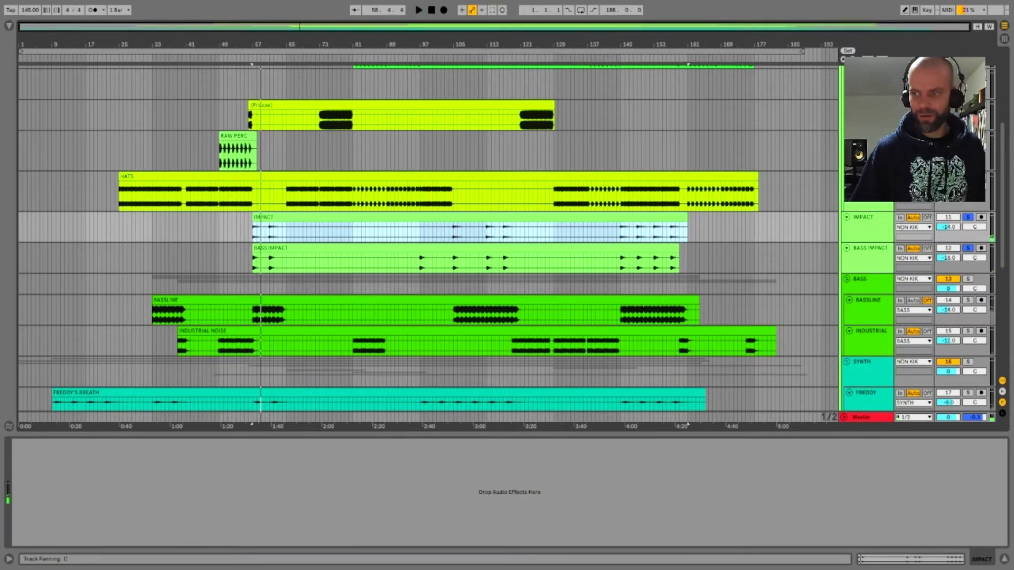
# - Audition the BASSLINE clip in solo from bar 33, stop playback and clear its solo
pyautogui.scroll(-3, 428, 237)
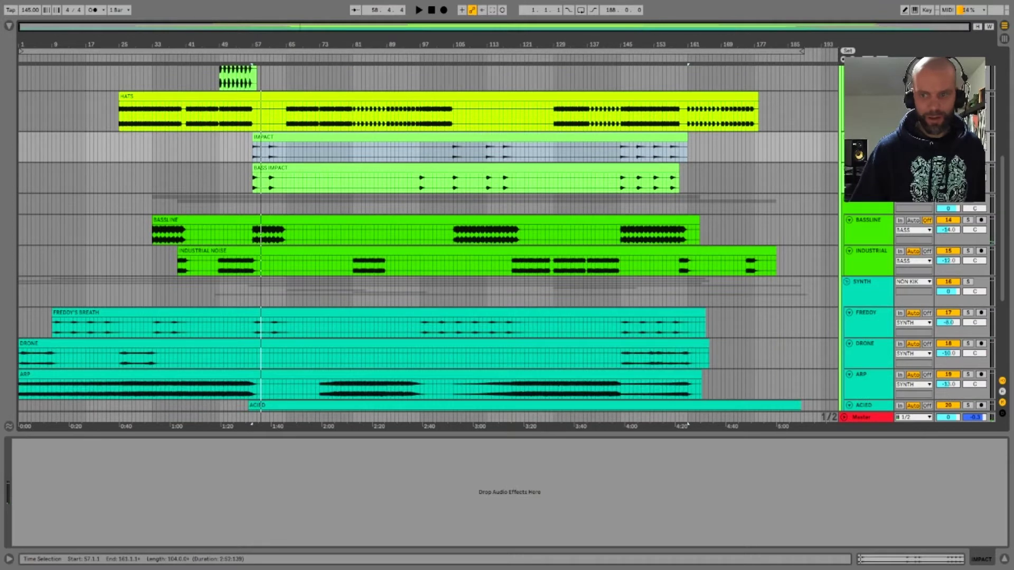
pyautogui.click(967, 220)
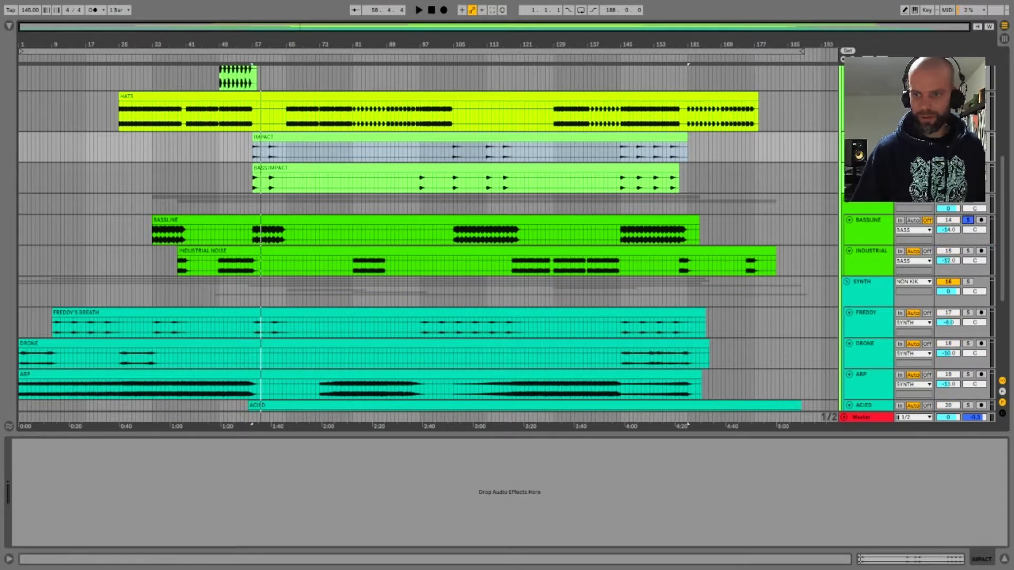
pyautogui.click(426, 219)
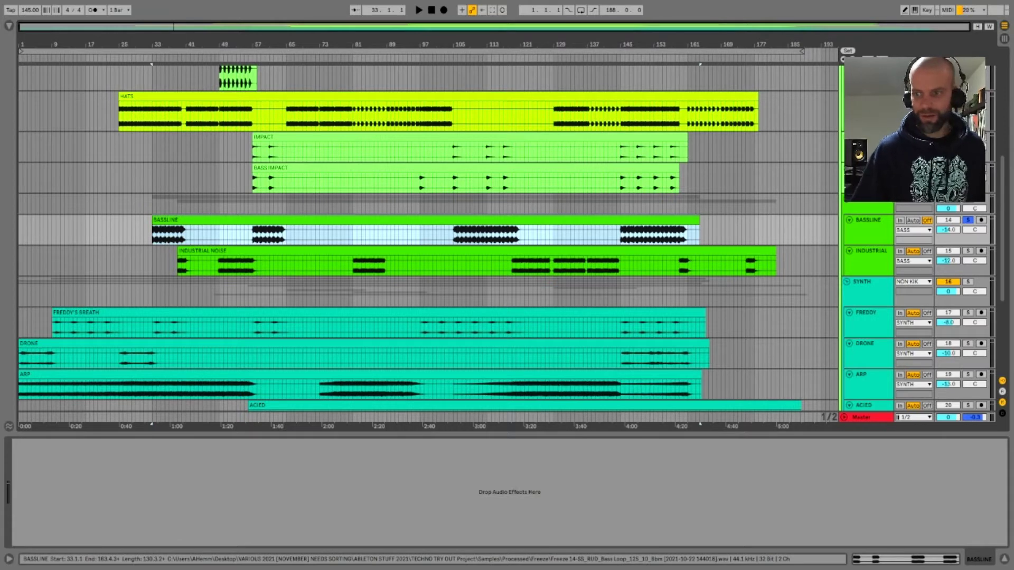
pyautogui.moveTo(159, 45); pyautogui.dragTo(159, 87)
pyautogui.press('space')
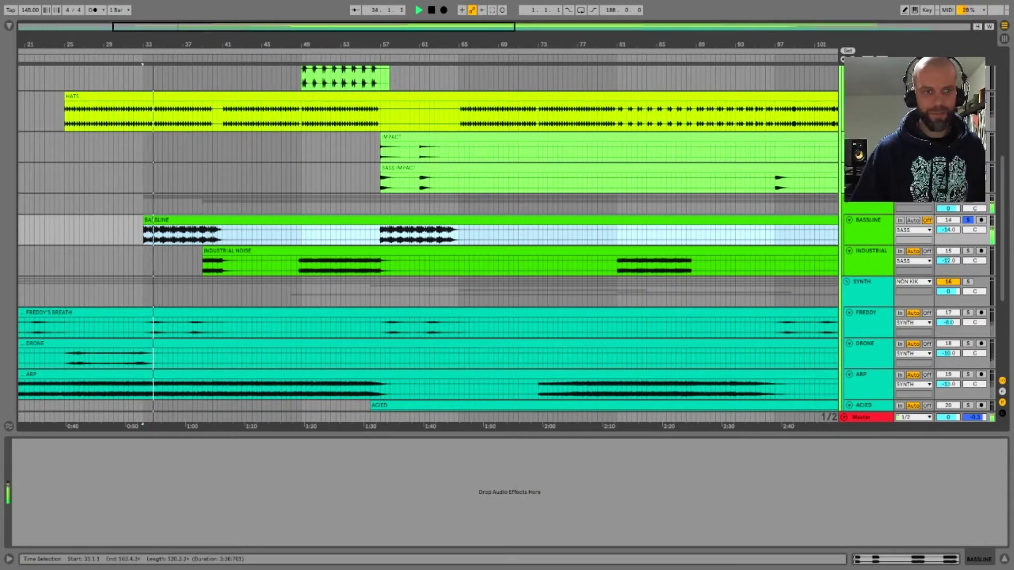
pyautogui.moveTo(264, 45); pyautogui.dragTo(264, 38)
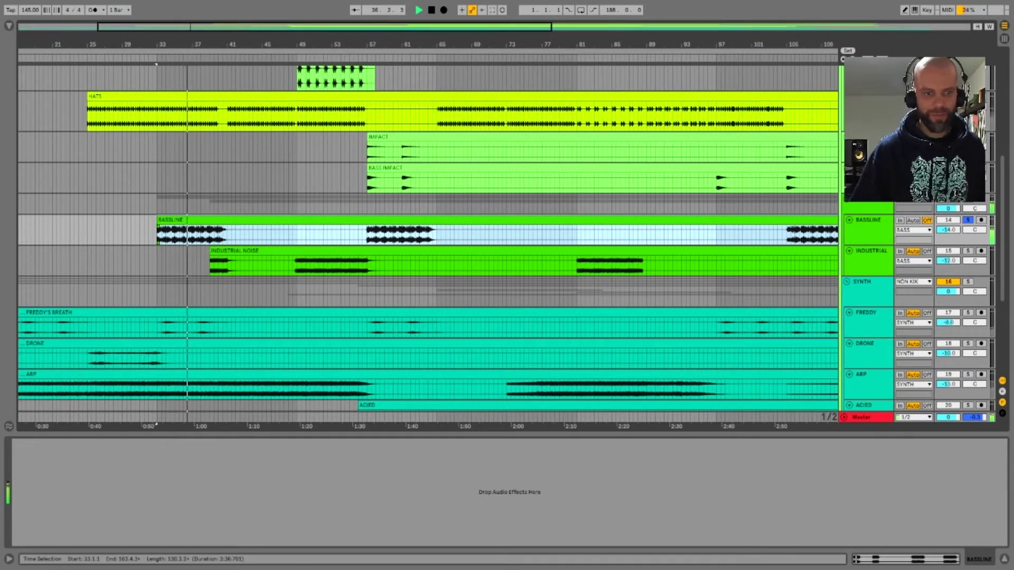
pyautogui.press('space')
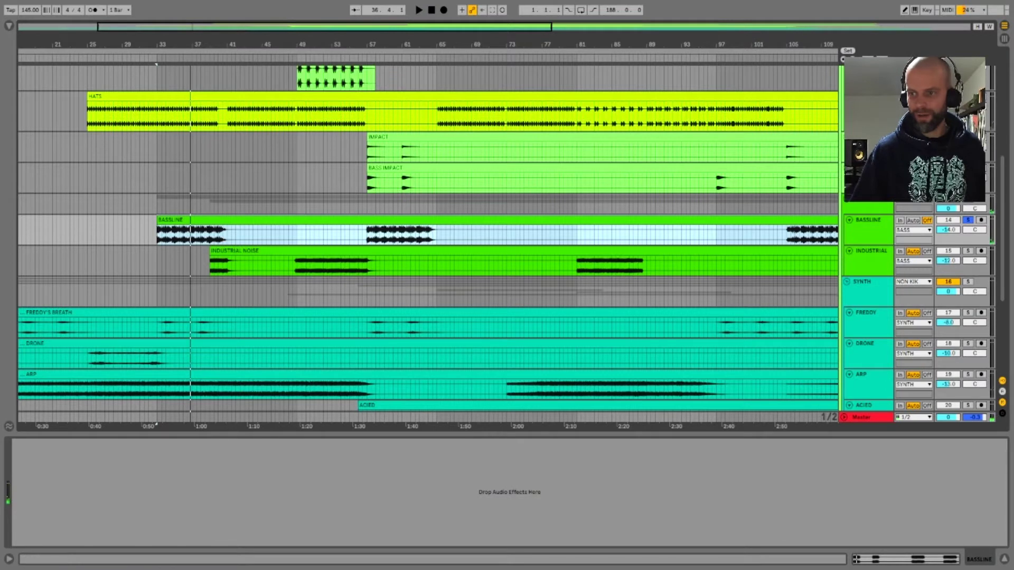
pyautogui.click(967, 220)
# - Solo the INDUSTRIAL track and audition its INDUSTRIAL NOISE clip from bar 39 and again from bar 49
pyautogui.click(967, 251)
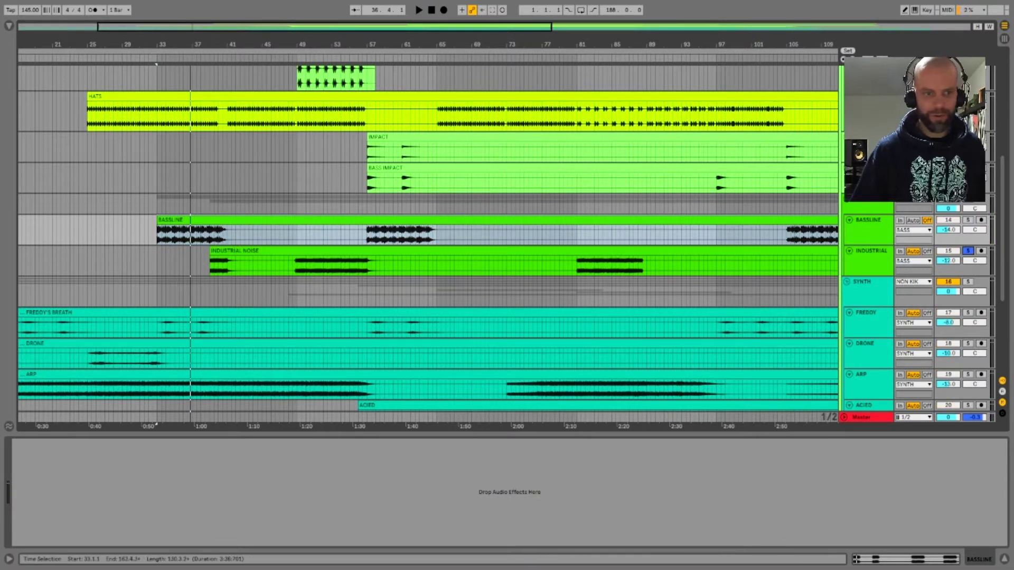
pyautogui.click(235, 251)
pyautogui.press('space')
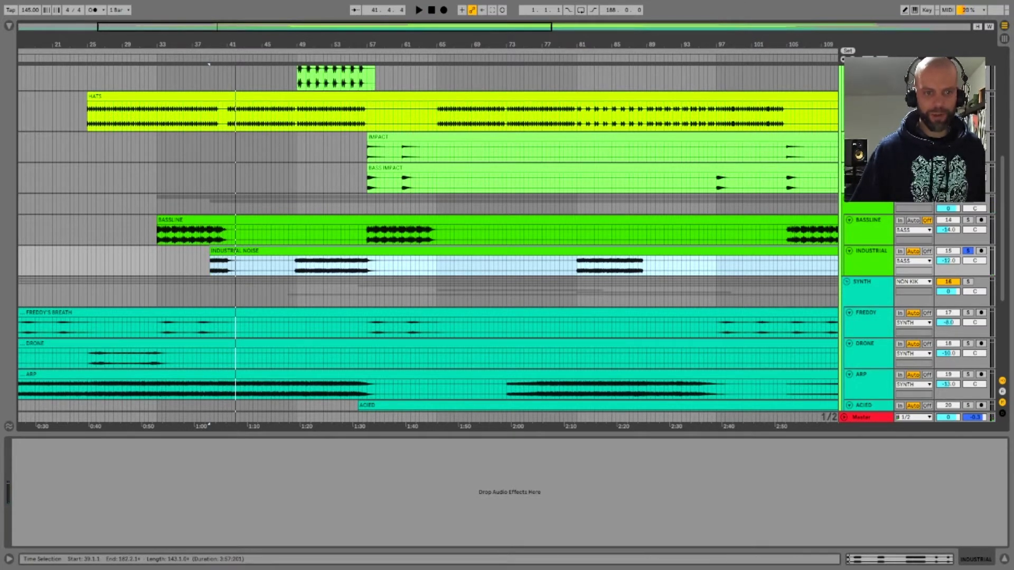
pyautogui.click(297, 266)
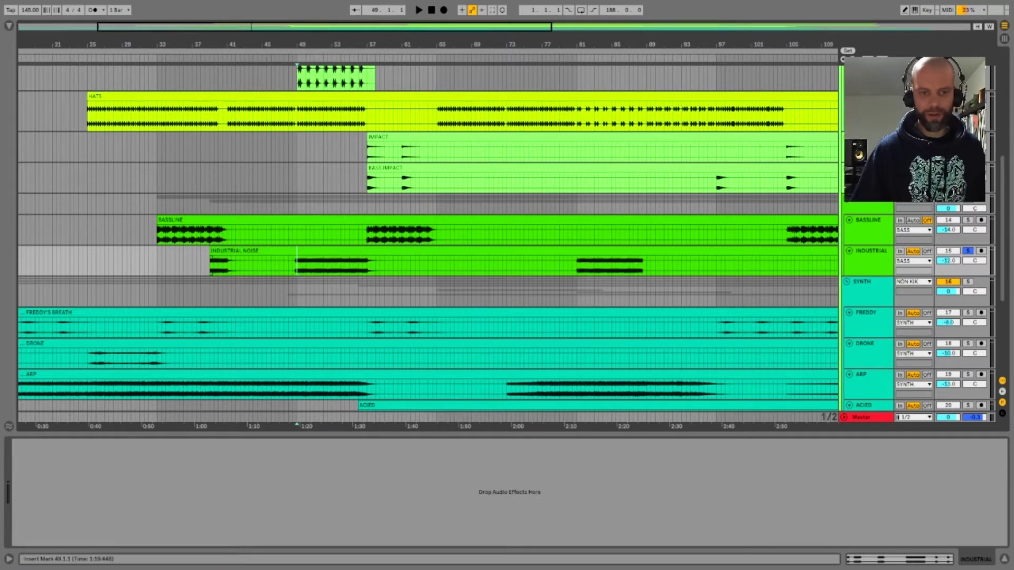
pyautogui.press('space')
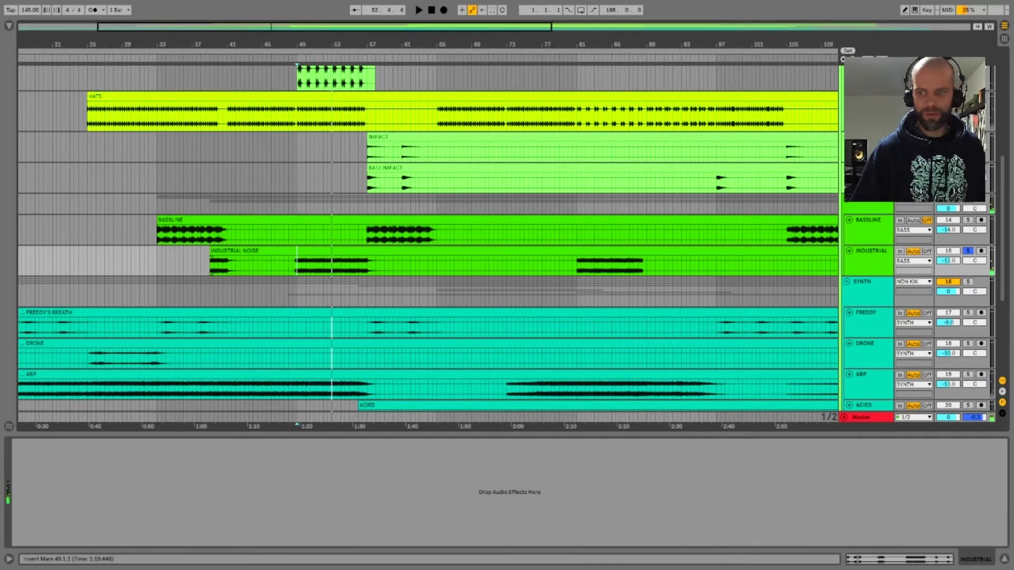
# - Audition the FREDDY'S BREATH clip in solo from bar 9, stop playback and clear its solo
pyautogui.scroll(-5, 427, 238)
pyautogui.click(868, 219)
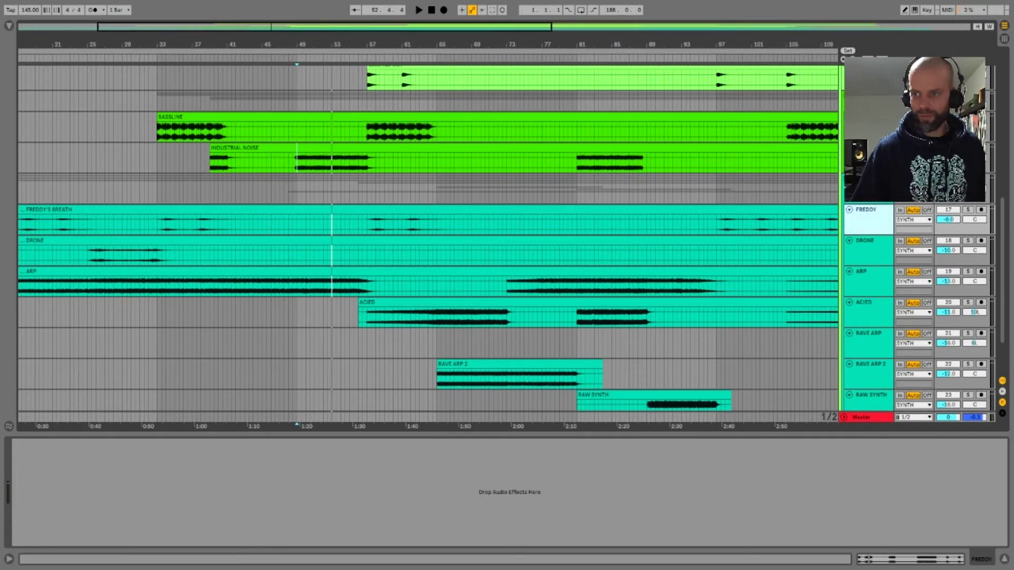
pyautogui.click(967, 210)
pyautogui.click(428, 209)
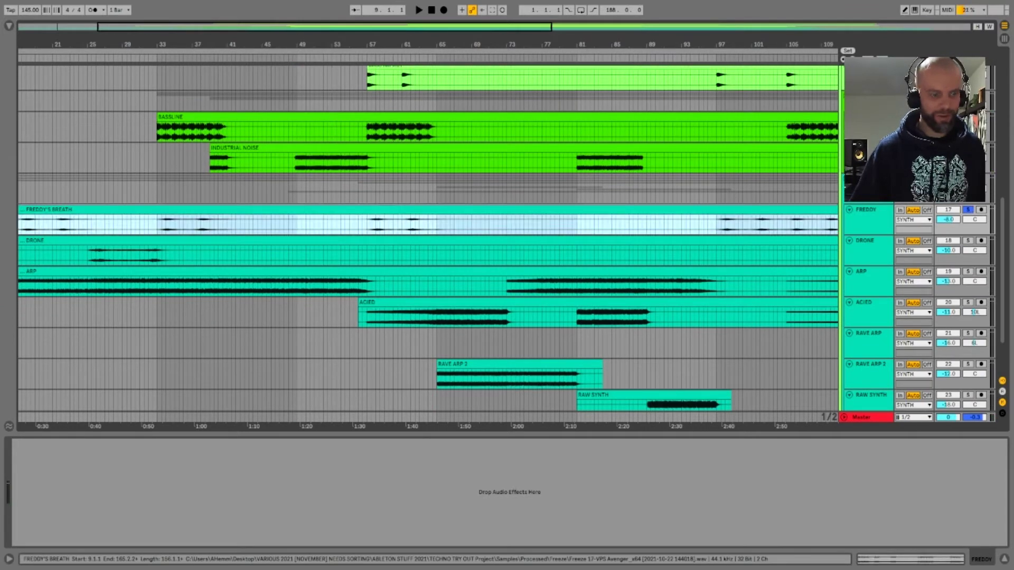
pyautogui.press('space')
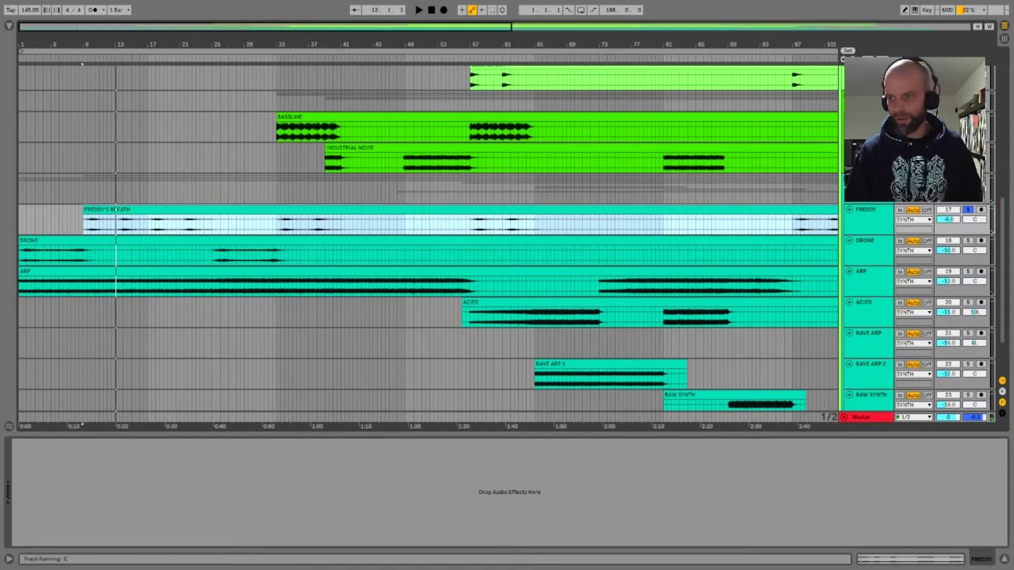
pyautogui.click(968, 210)
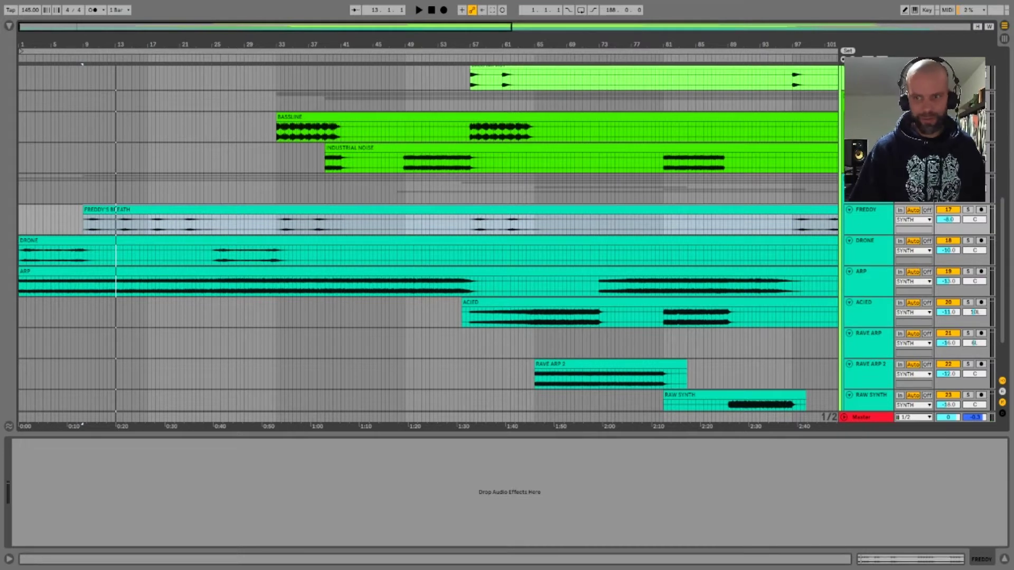
# - Solo the DRONE track and audition its clip from bar 1 with a closer view of the opening bars
pyautogui.click(968, 241)
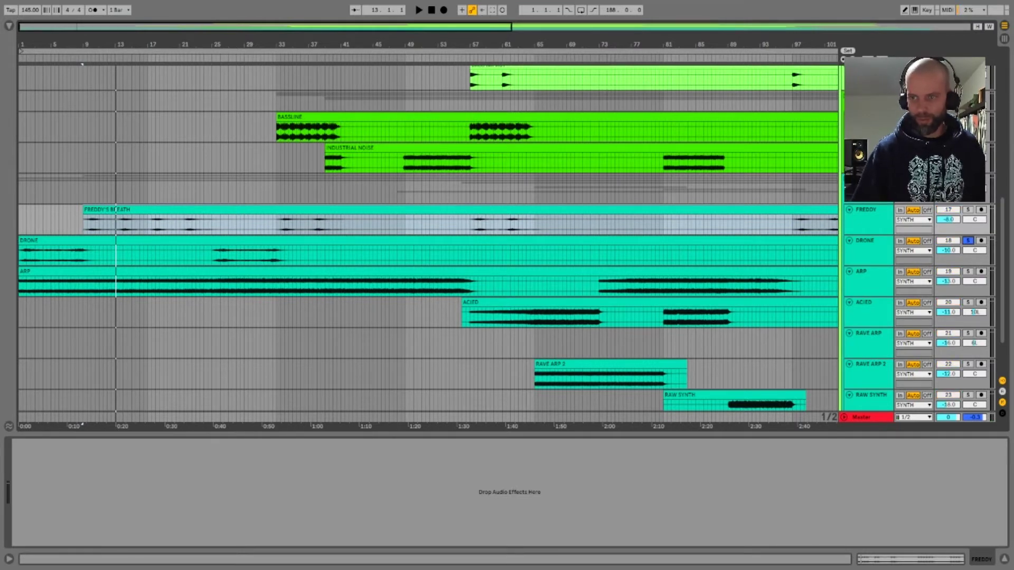
pyautogui.click(158, 240)
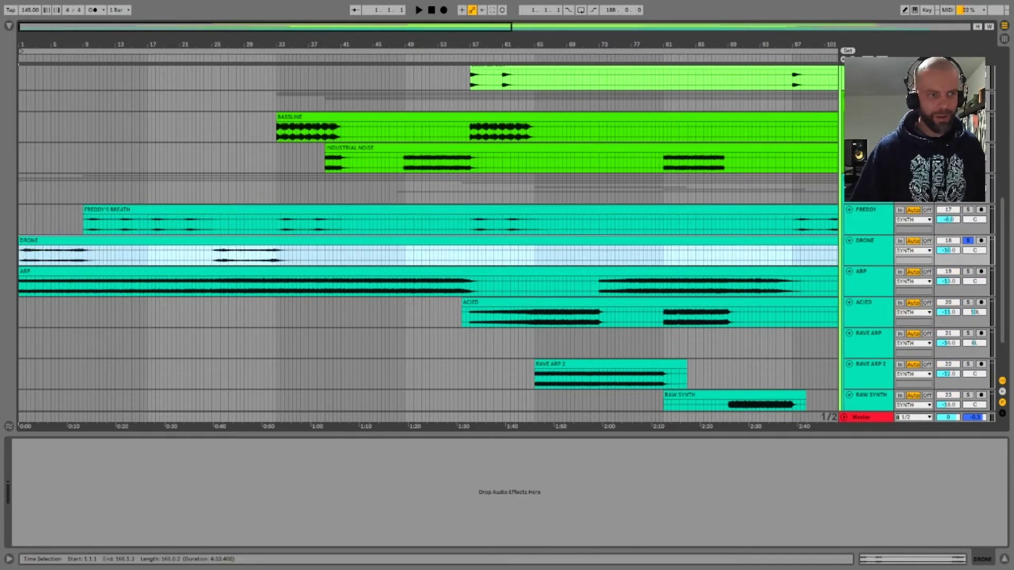
pyautogui.press('space')
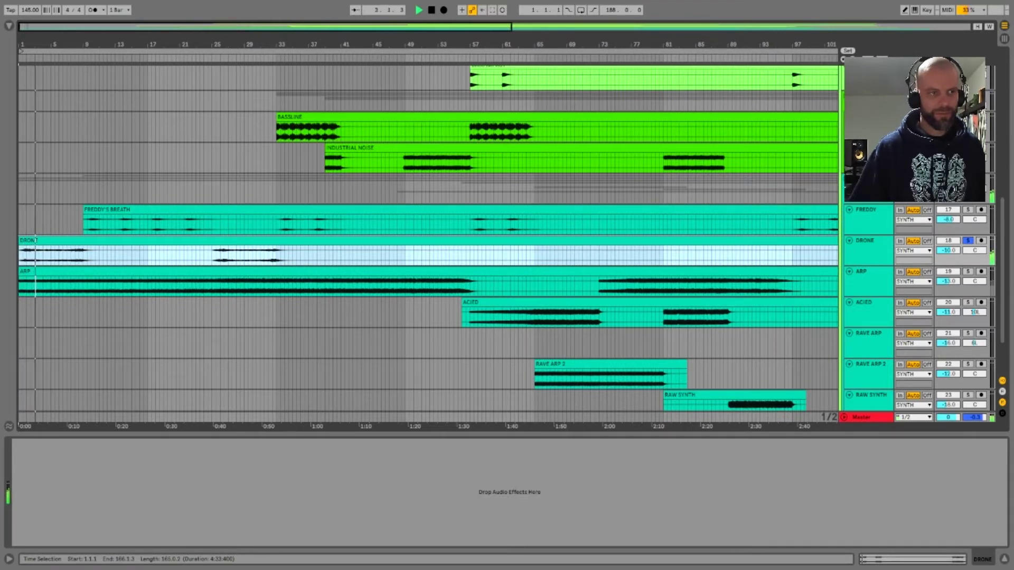
pyautogui.press('+')
pyautogui.press('+')
pyautogui.press('+')
pyautogui.press('-')
pyautogui.press('-')
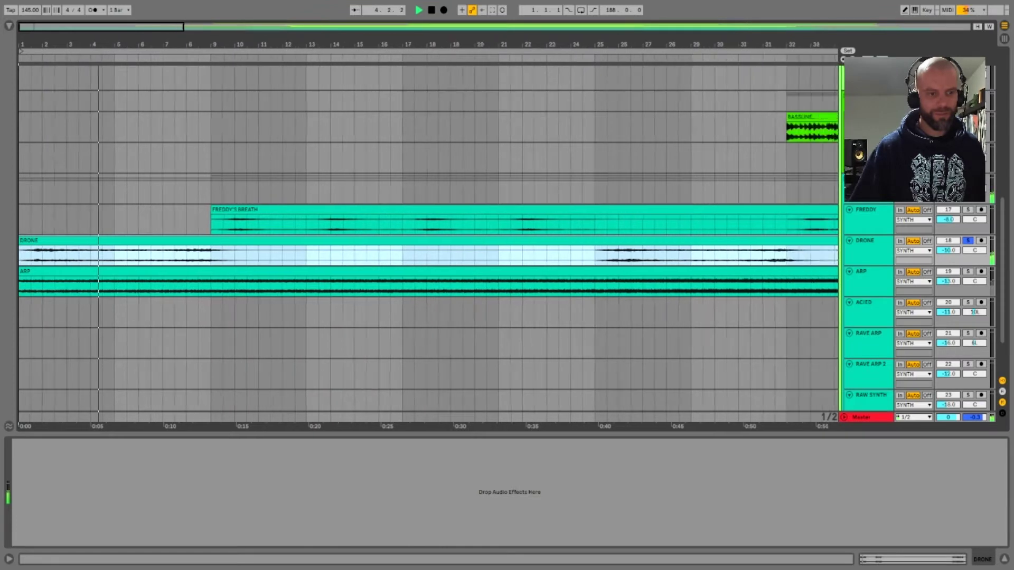
pyautogui.press('space')
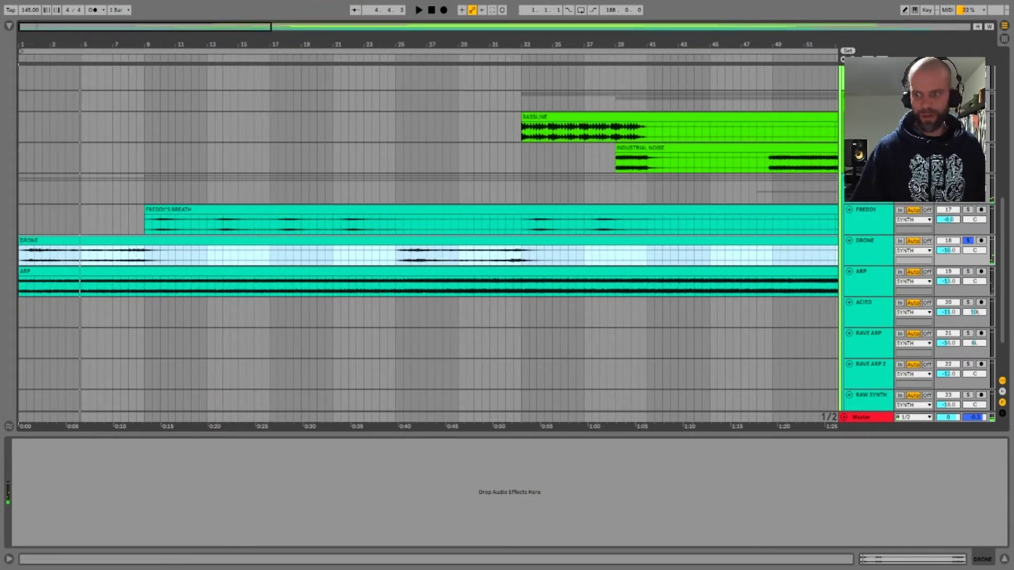
# - Solo the ARP track and play it from bar 1 in a closer view of the opening bars
pyautogui.click(968, 272)
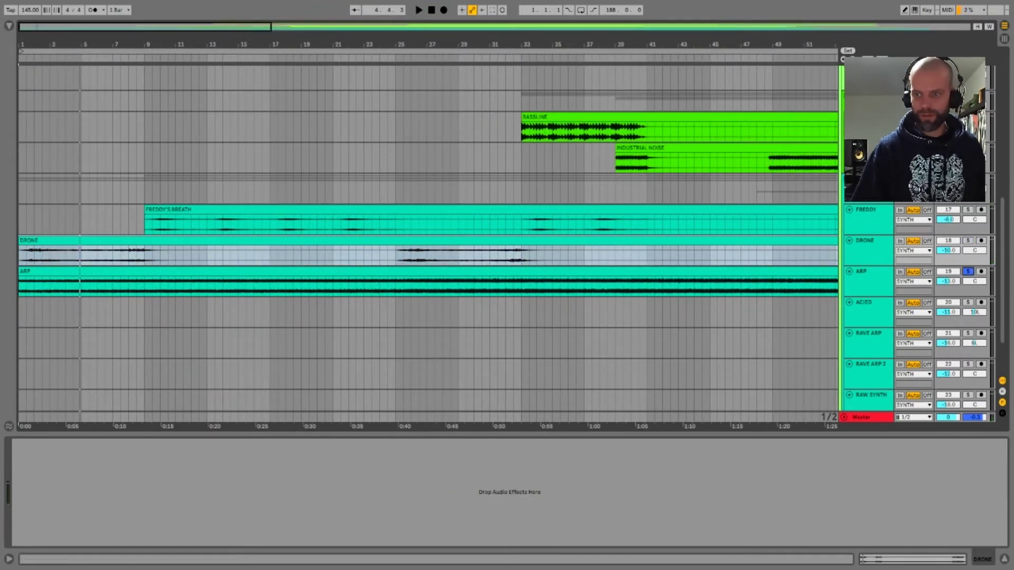
pyautogui.click(869, 280)
pyautogui.scroll(-6, 428, 282)
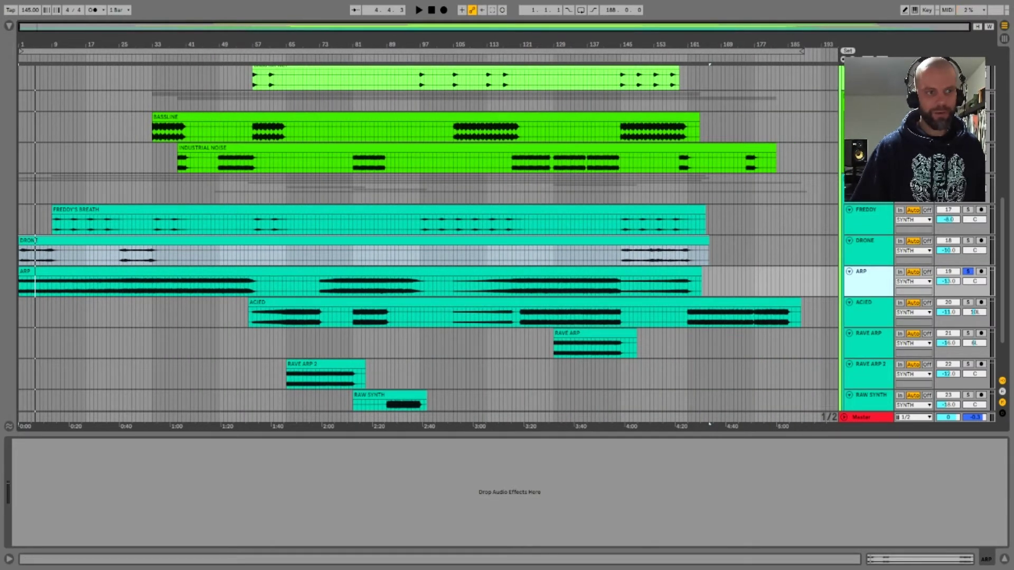
pyautogui.press('+')
pyautogui.press('+')
pyautogui.press('+')
pyautogui.press('space')
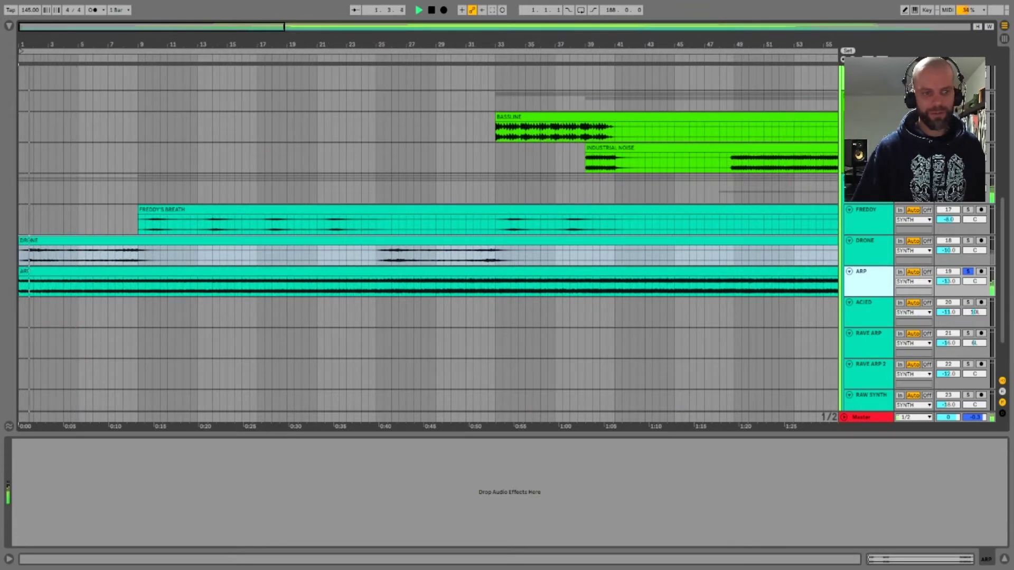
# - Continue auditioning the soloed ARP track from just before bar 33, stop playback and show more of the arrangement
pyautogui.press('-')
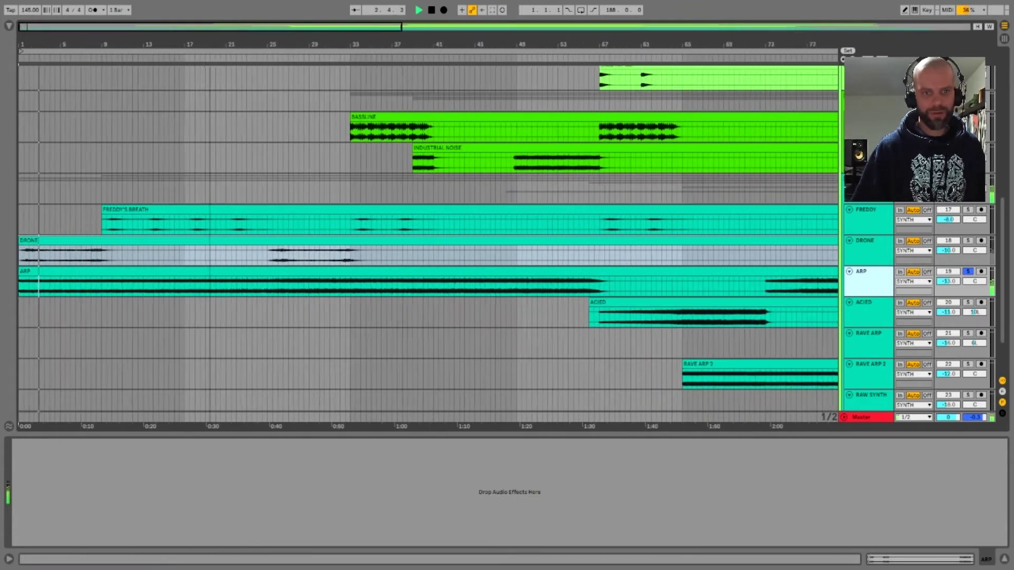
pyautogui.press('space')
pyautogui.click(328, 286)
pyautogui.press('space')
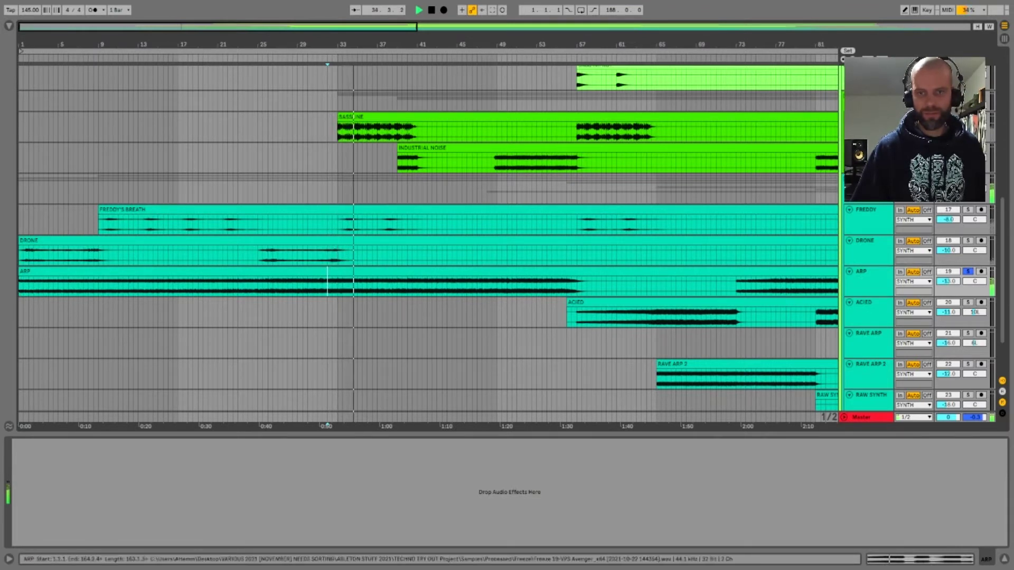
pyautogui.press('space')
pyautogui.scroll(-3, 428, 237)
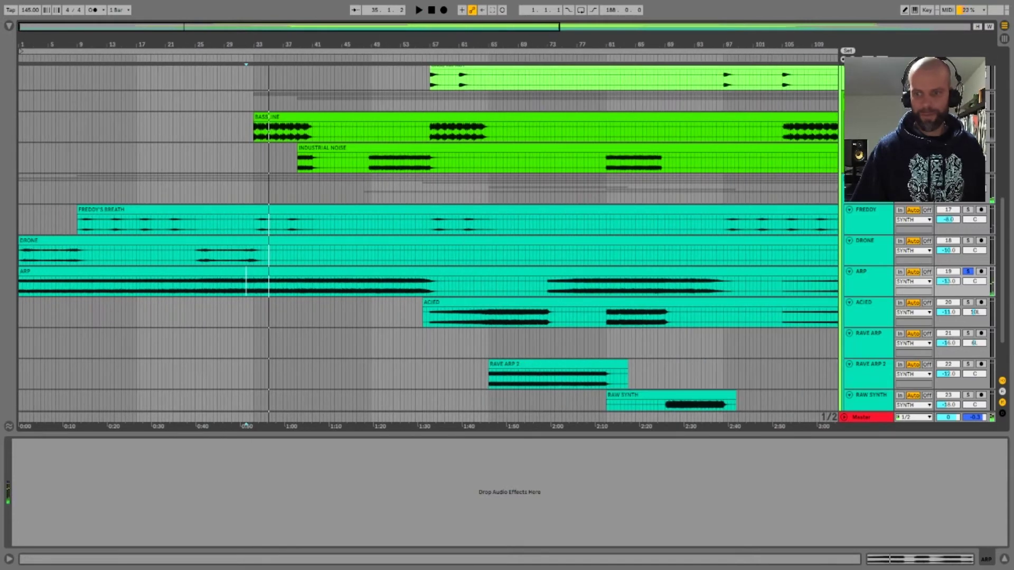
# - Solo the ACIED track and audition its clip from bar 56 in a closer view
pyautogui.click(867, 310)
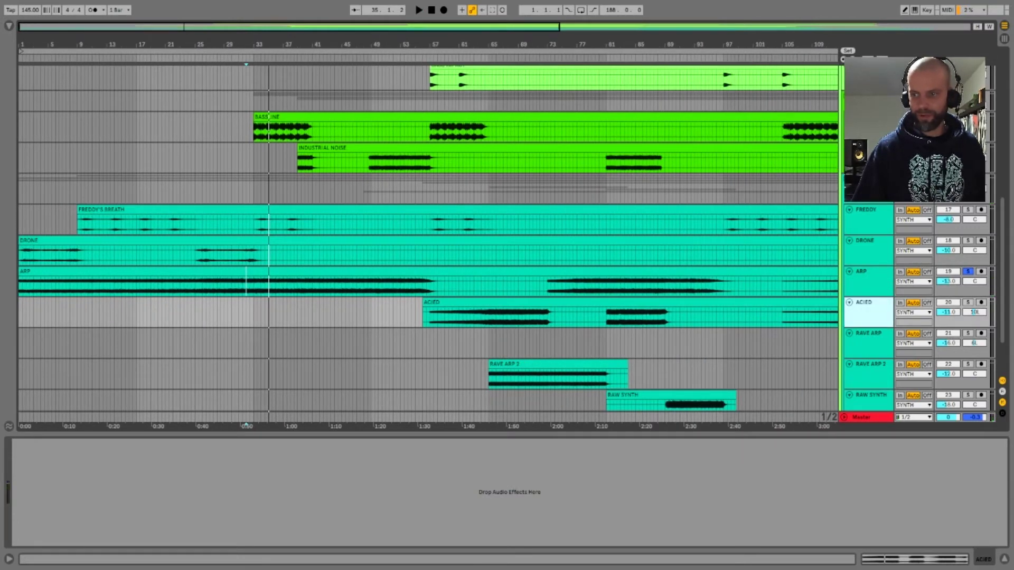
pyautogui.click(968, 303)
pyautogui.click(441, 302)
pyautogui.press('space')
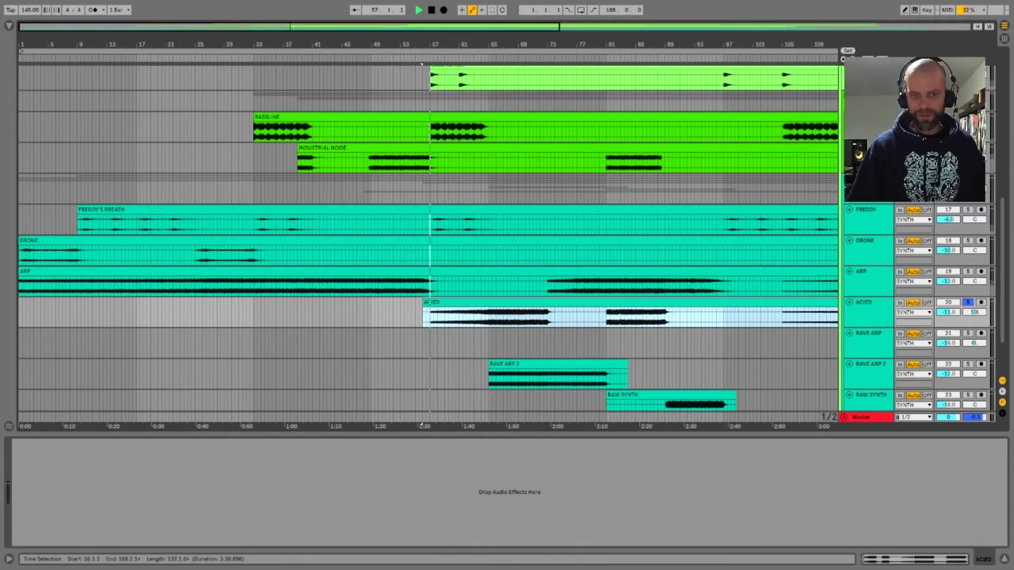
pyautogui.moveTo(526, 45)
pyautogui.mouseDown()
pyautogui.moveTo(521, 90)
pyautogui.moveTo(467, 97)
pyautogui.mouseUp()
pyautogui.press('space')
# - Audition the soloed ACIED clip from 64.3.1 until it fades out around bar 73
pyautogui.click(318, 317)
pyautogui.press('space')
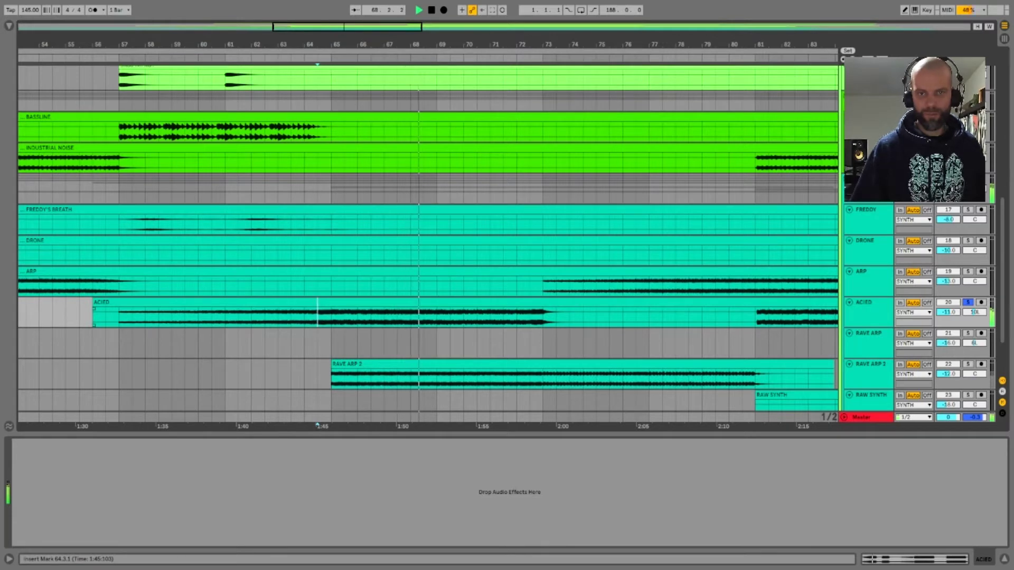
pyautogui.moveTo(513, 44); pyautogui.dragTo(459, 3)
pyautogui.moveTo(485, 44); pyautogui.dragTo(484, 70)
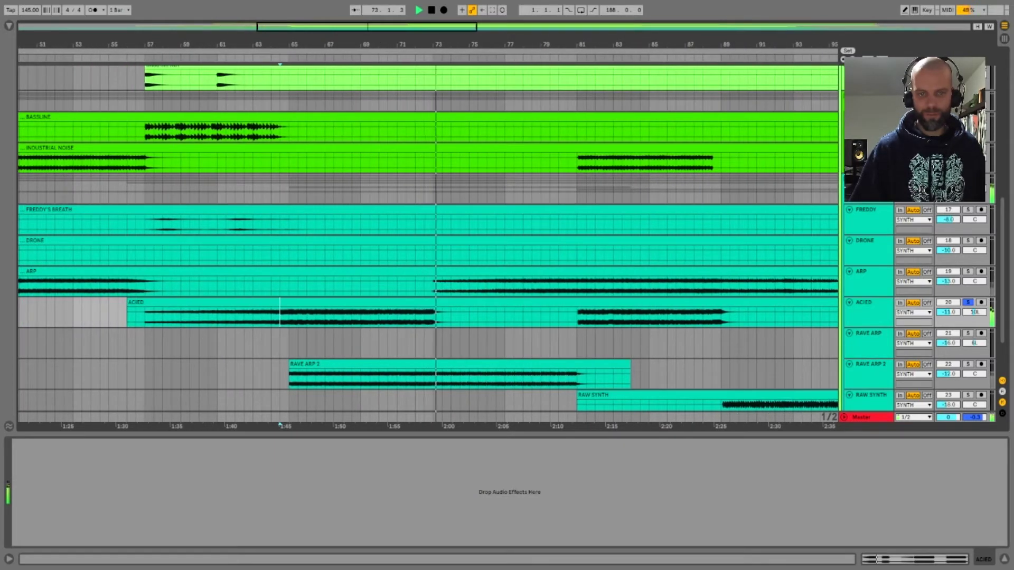
pyautogui.press('space')
# - Examine the ACIED clip's tail at bar 73 up close, marking the range from 73.1.1 to 73.3.1
pyautogui.scroll(-2, 428, 238)
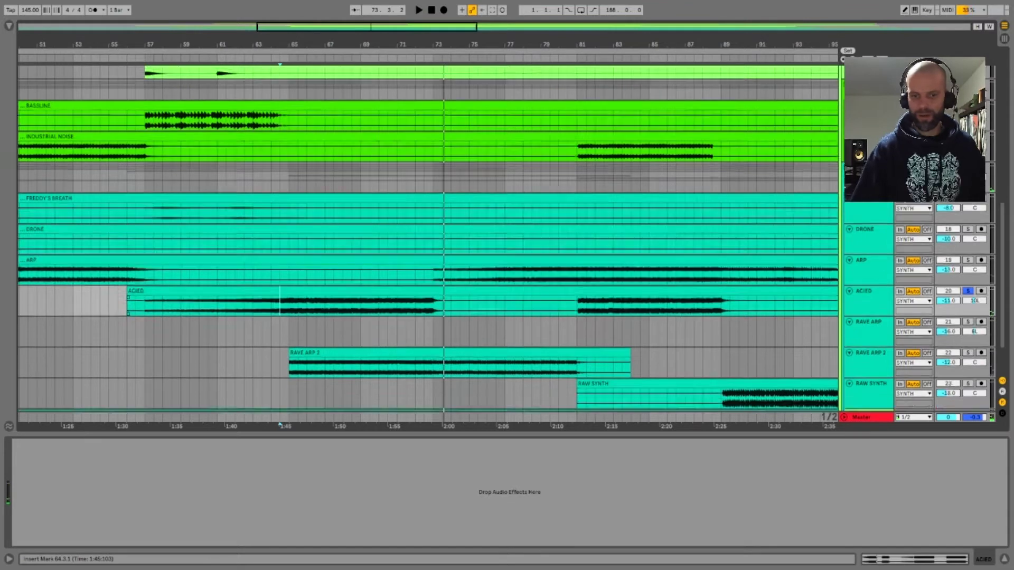
pyautogui.moveTo(439, 45); pyautogui.dragTo(439, 108)
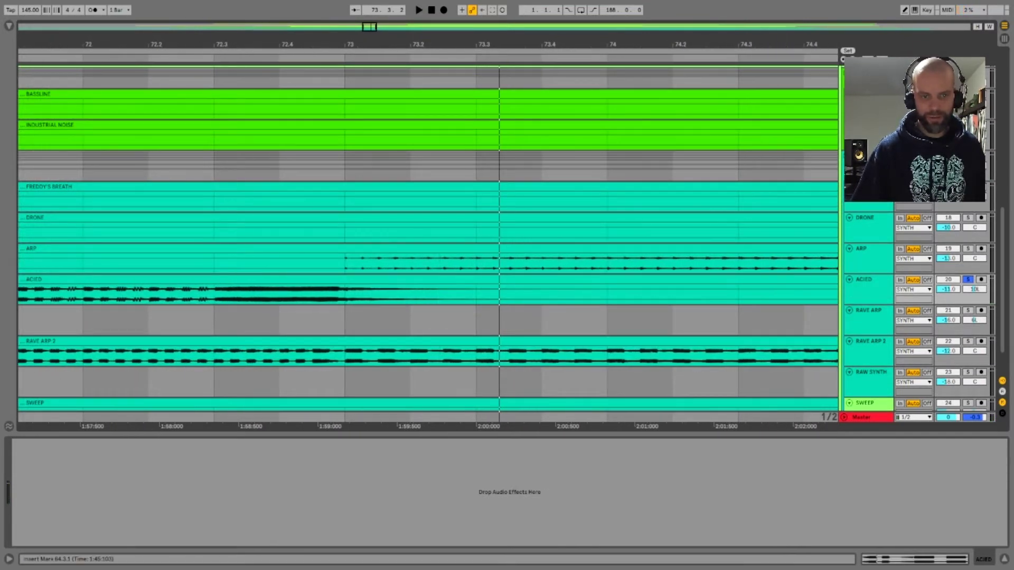
pyautogui.click(345, 294)
pyautogui.moveTo(344, 294); pyautogui.dragTo(475, 294)
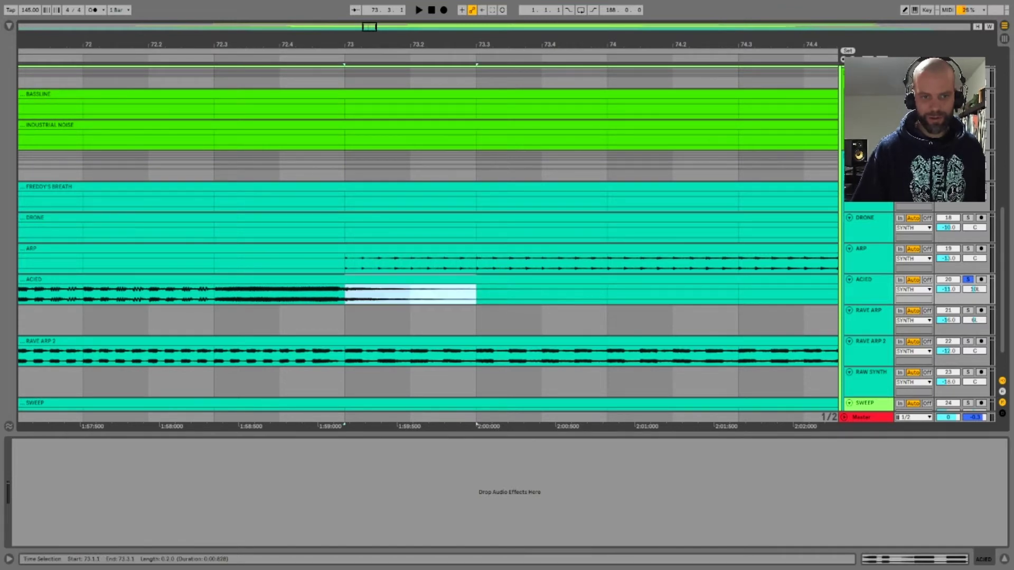
pyautogui.click(345, 294)
pyautogui.scroll(-2, 345, 294)
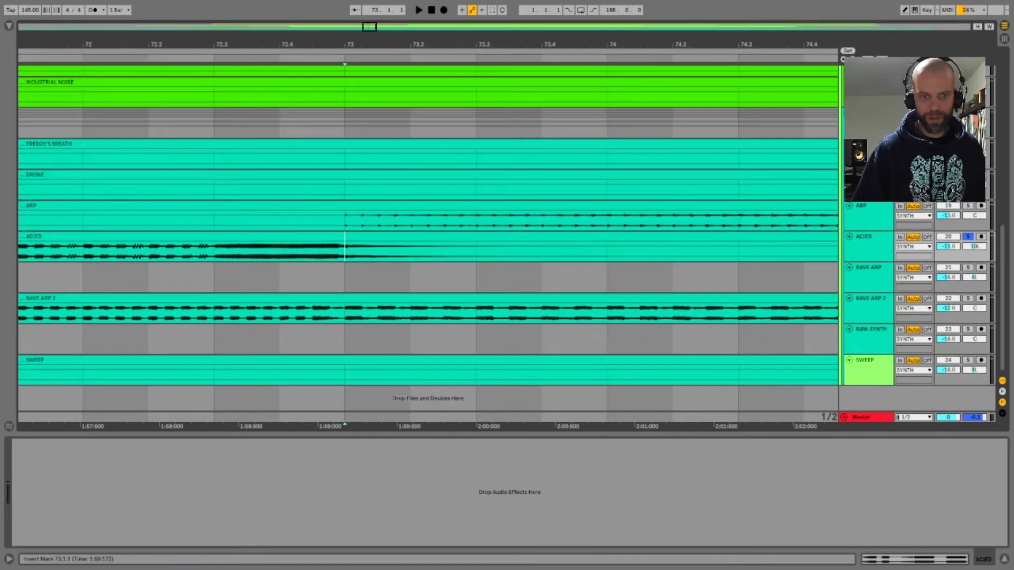
# - Audition the RAVE ARP clip in solo from bar 129, stop playback and clear its solo
pyautogui.moveTo(503, 45); pyautogui.dragTo(504, 7)
pyautogui.click(559, 298)
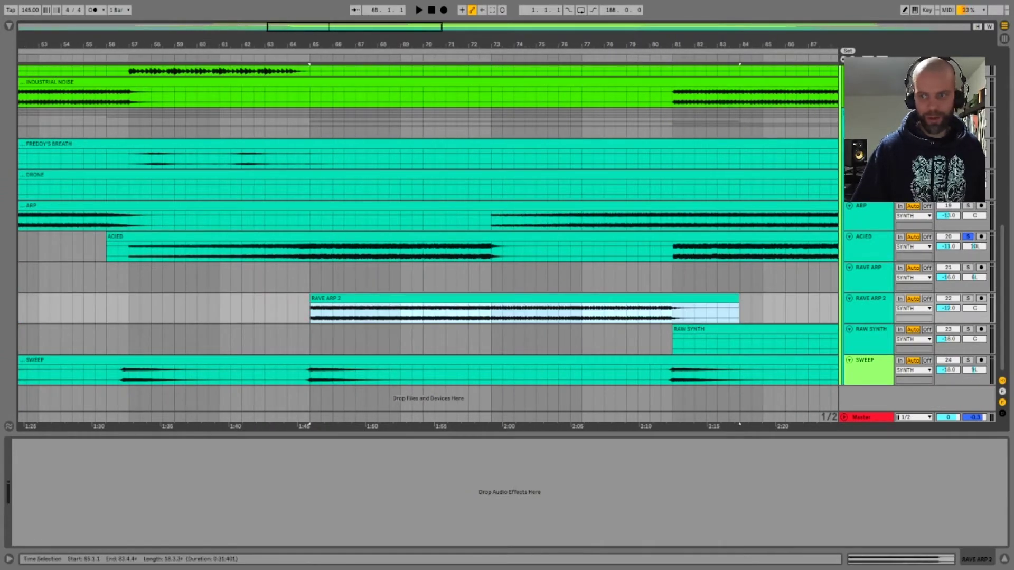
pyautogui.moveTo(613, 45); pyautogui.dragTo(364, 23)
pyautogui.click(634, 267)
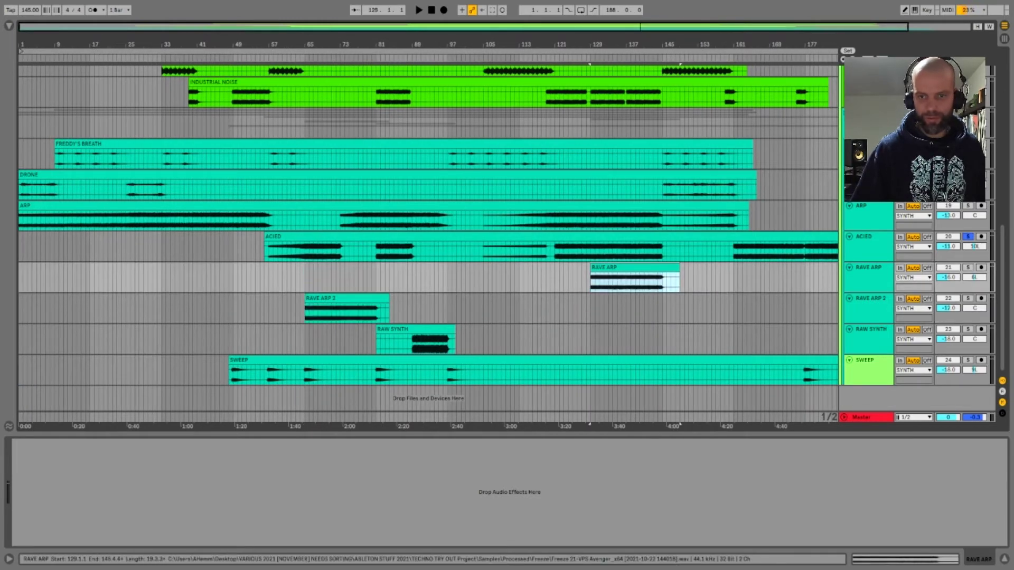
pyautogui.click(967, 267)
pyautogui.press('space')
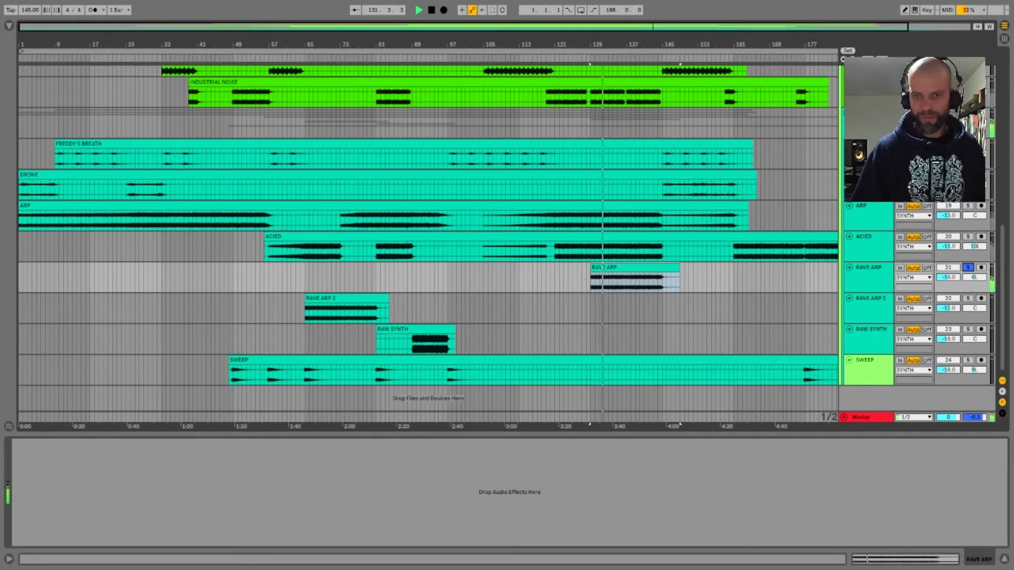
pyautogui.click(968, 268)
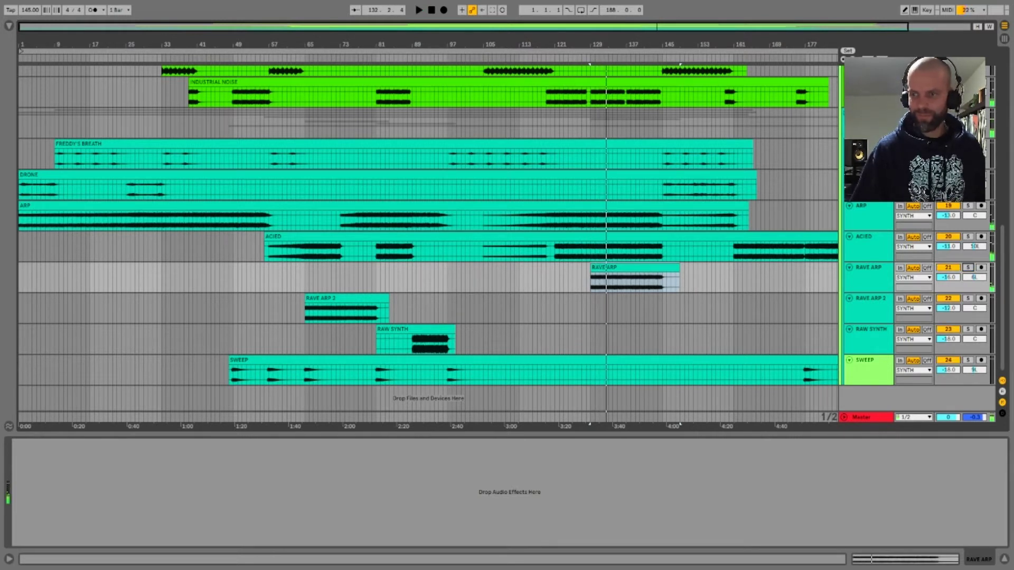
# - Audition the RAVE ARP 2 clip in solo from bar 65, stop playback and clear its solo
pyautogui.click(353, 298)
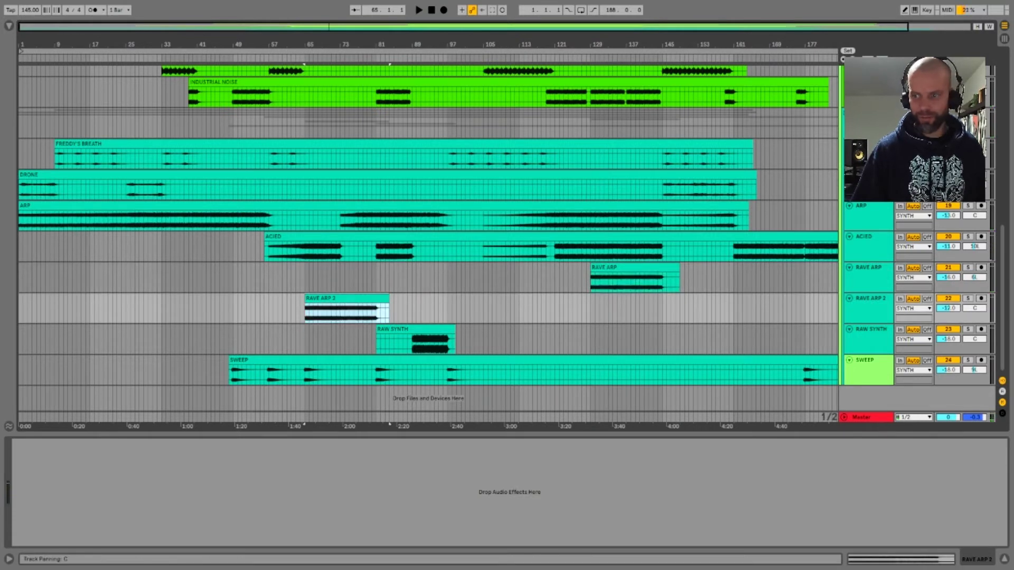
pyautogui.click(968, 299)
pyautogui.press('space')
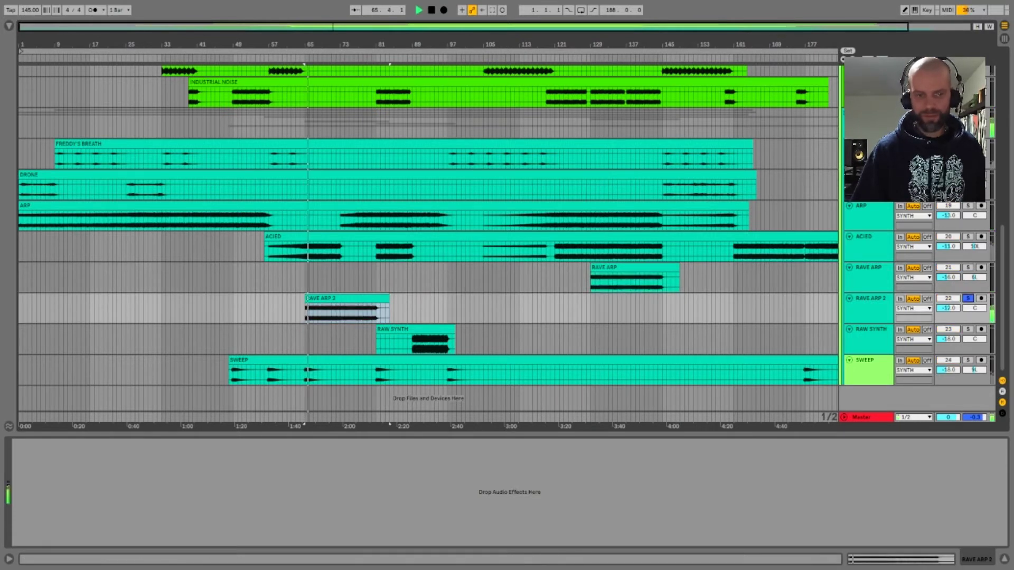
pyautogui.press('space')
pyautogui.click(967, 299)
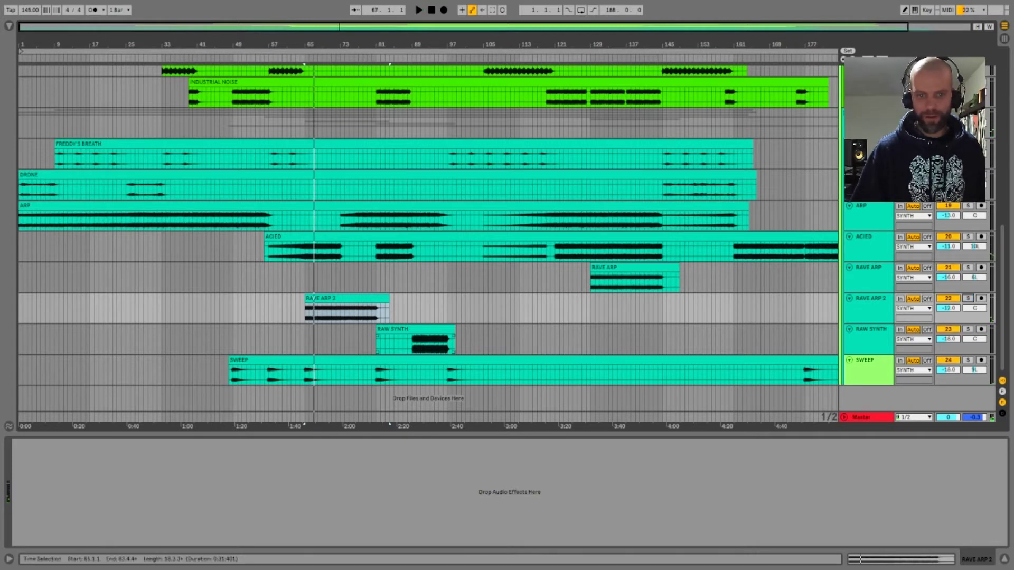
# - Solo the RAW SYNTH track and audition its clip from bar 89, then stop playback
pyautogui.click(414, 341)
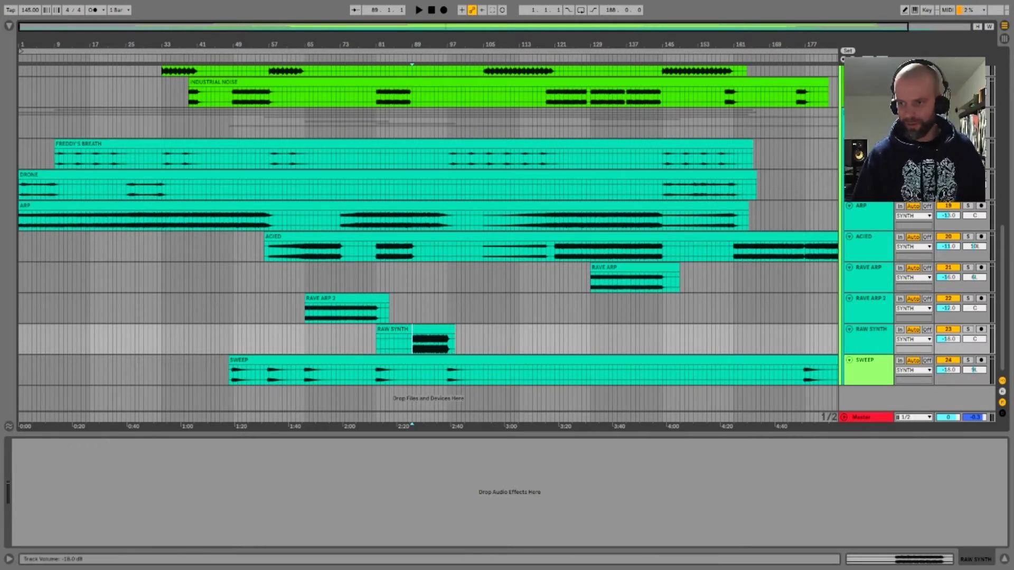
pyautogui.click(967, 330)
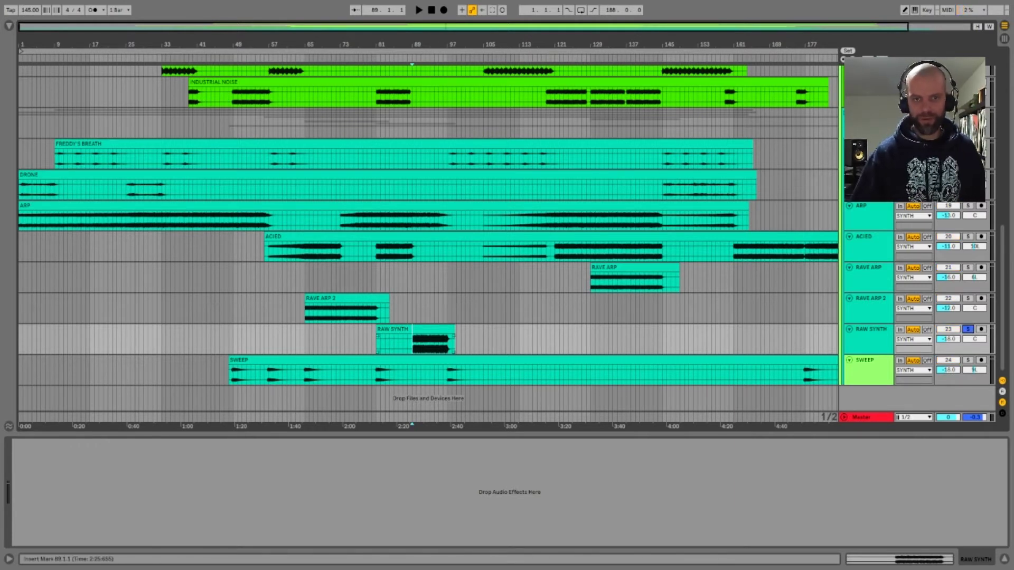
pyautogui.moveTo(424, 44); pyautogui.dragTo(424, 99)
pyautogui.press('space')
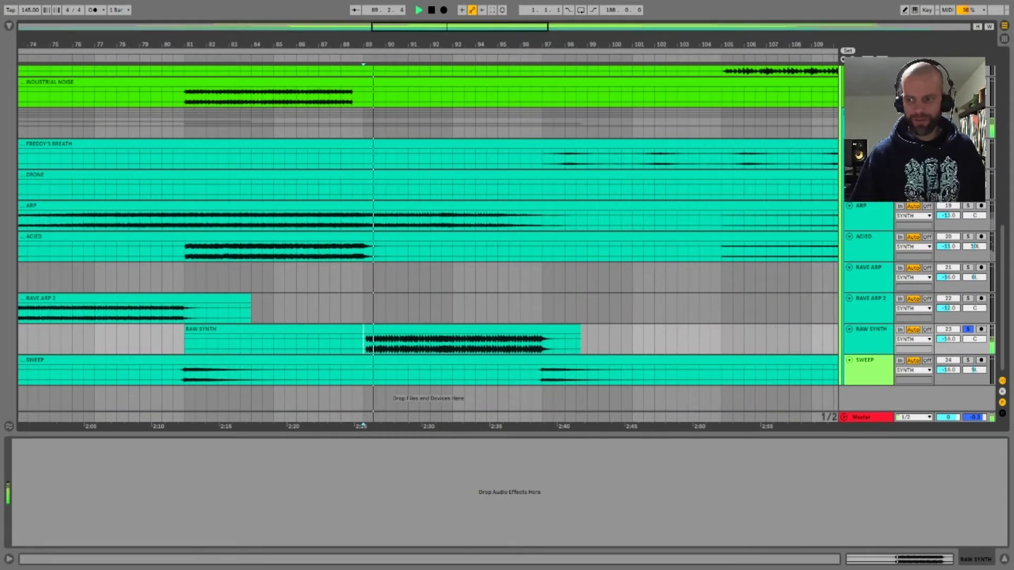
pyautogui.moveTo(425, 44); pyautogui.dragTo(425, 4)
pyautogui.press('space')
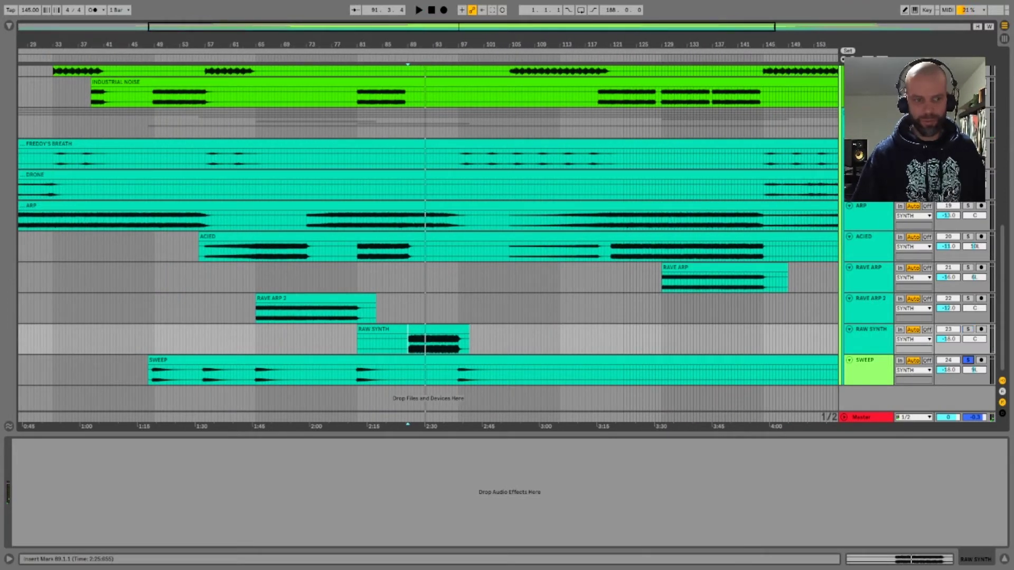
# - Audition the SWEEP clip in solo from bar 48, stop playback and clear its solo
pyautogui.click(149, 361)
pyautogui.press('space')
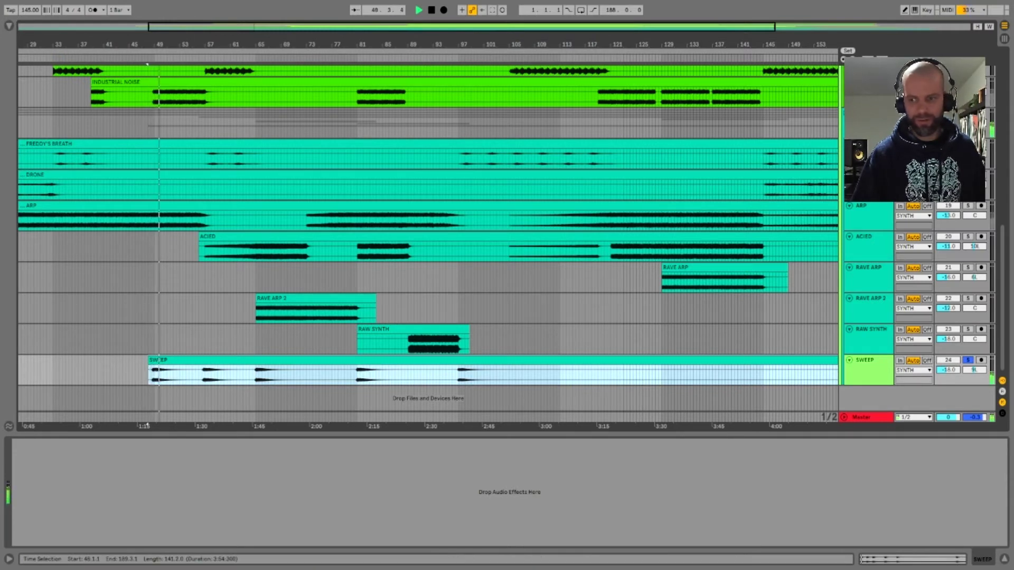
pyautogui.scroll(2, 428, 243)
pyautogui.scroll(-2, 428, 242)
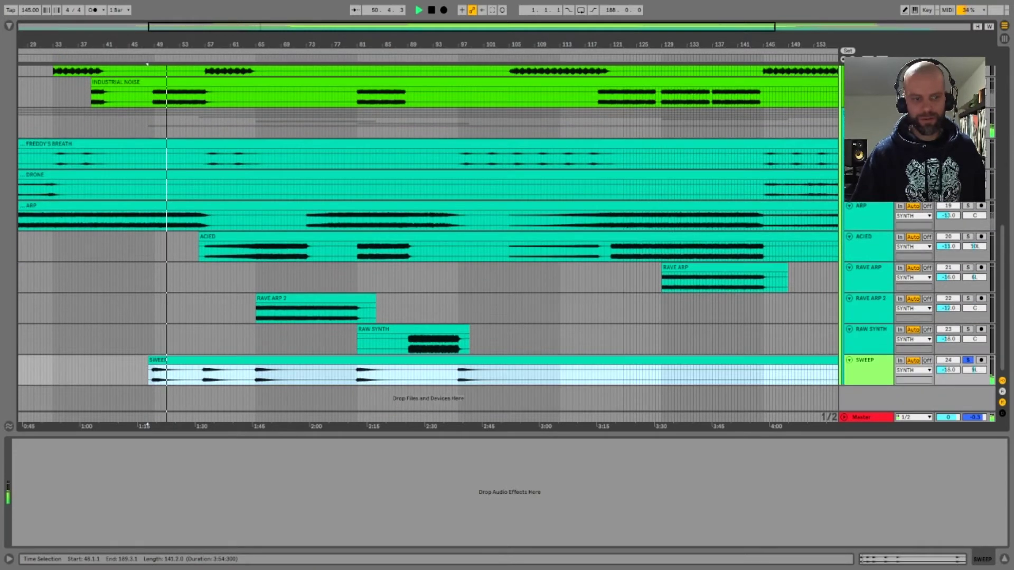
pyautogui.press('space')
pyautogui.click(967, 360)
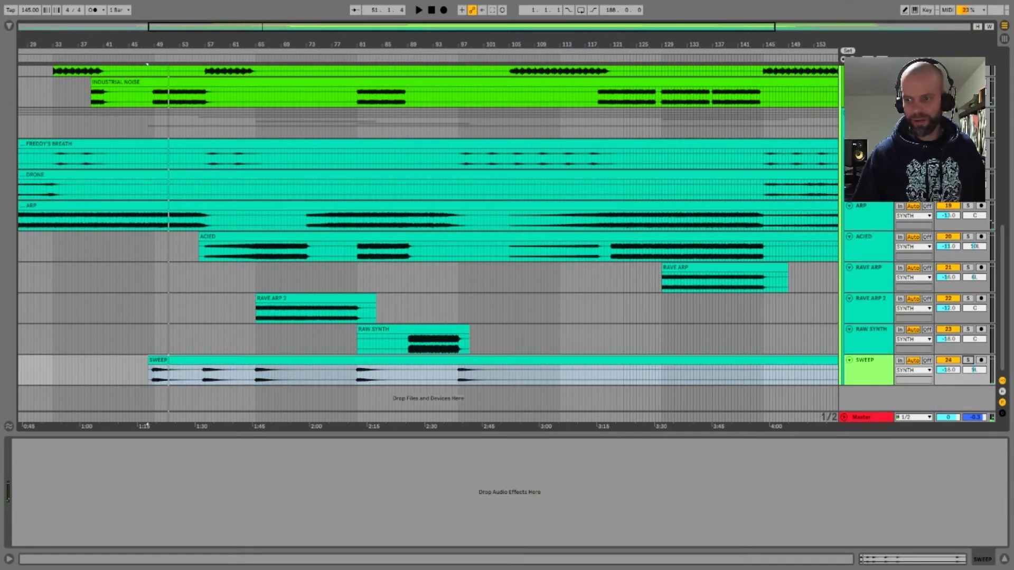
# - Hide the device detail view to enlarge the arrangement and unfold the KICK track to show its waveform
pyautogui.scroll(14, 428, 243)
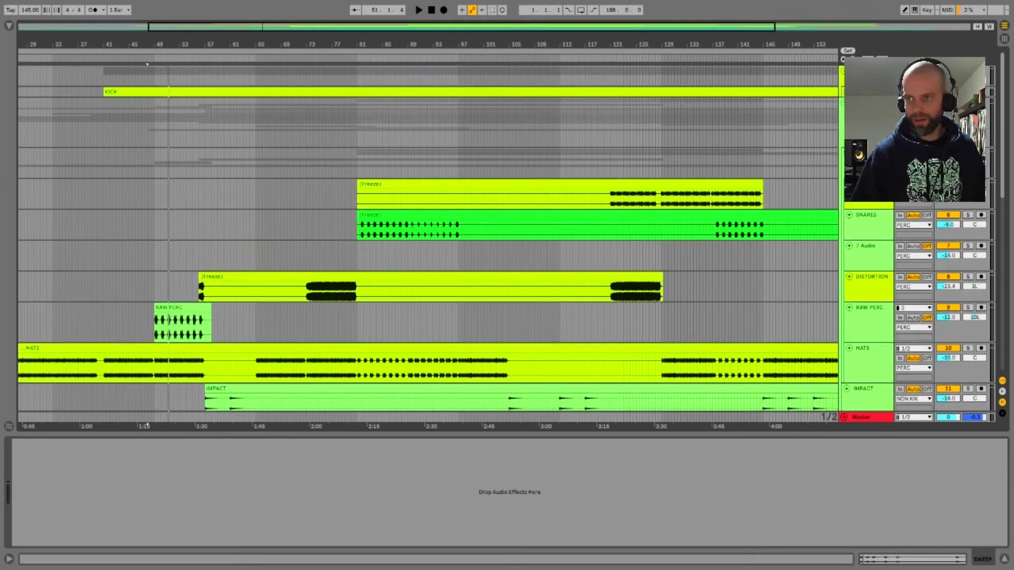
pyautogui.hotkey('ctrl', 'alt', 'l')
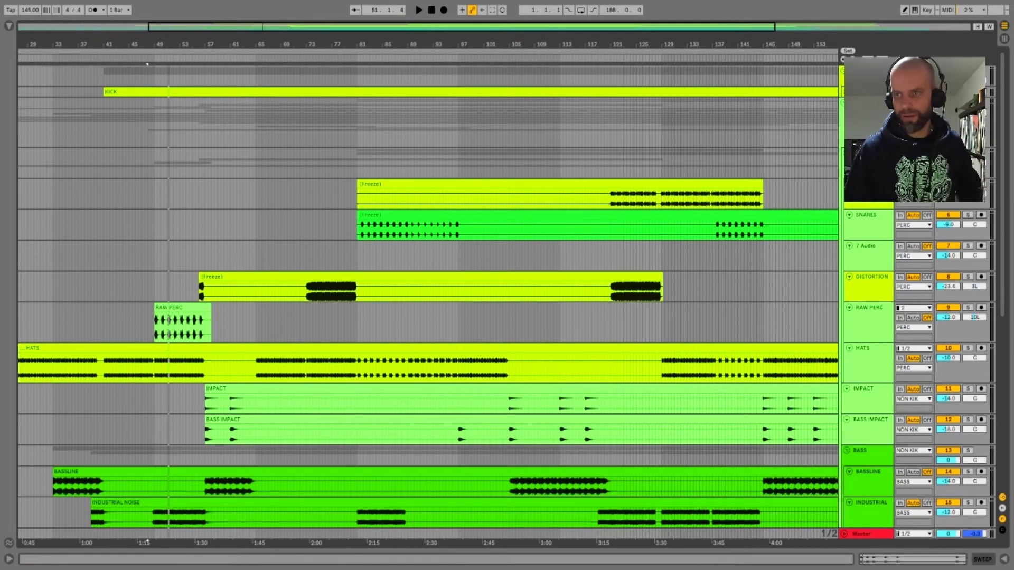
pyautogui.click(846, 92)
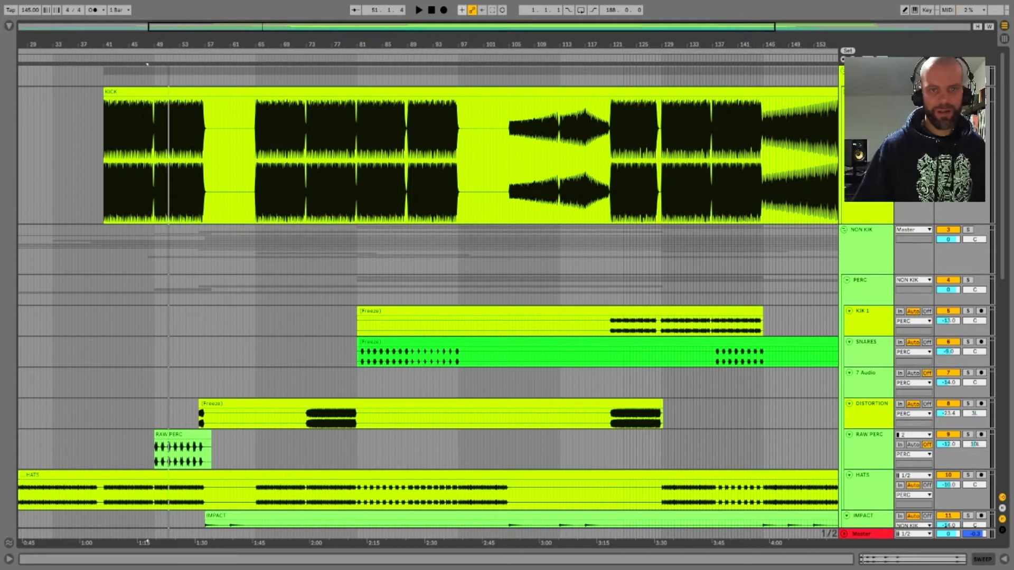
# - Play the full arrangement from bar 1, reduce the KICK track's height and bring the opening bars into view
pyautogui.press('Home')
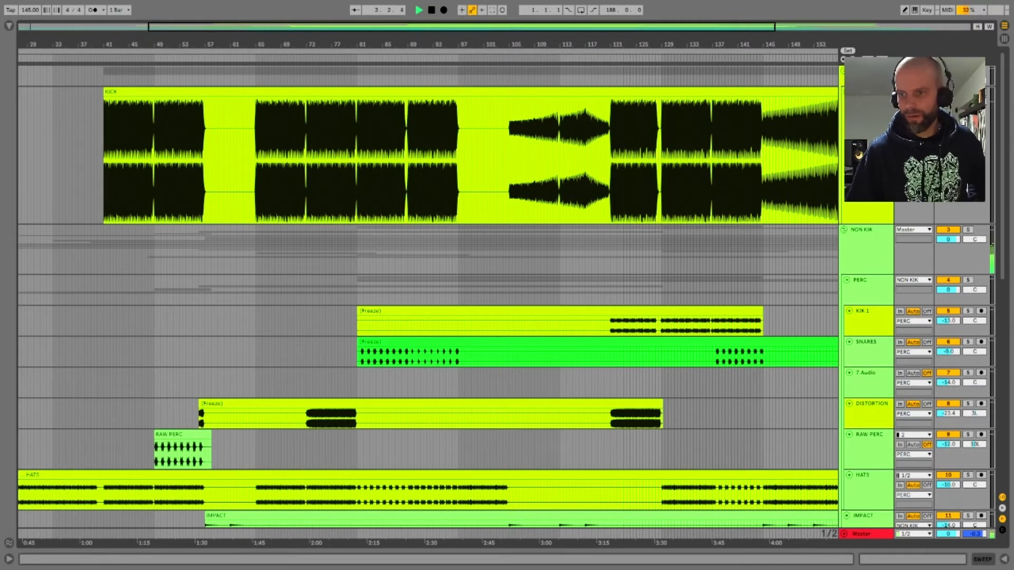
pyautogui.moveTo(868, 224); pyautogui.dragTo(868, 146)
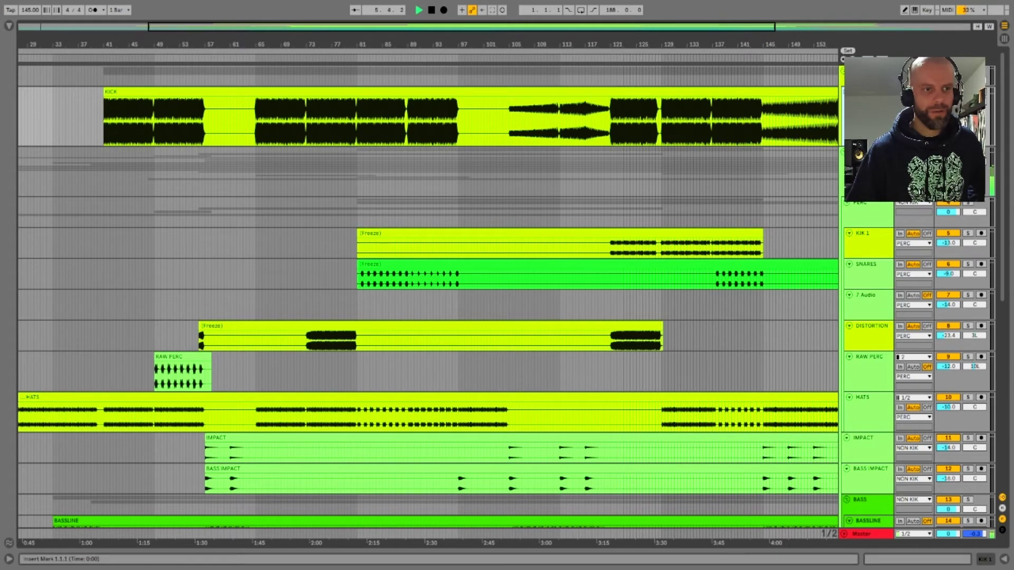
pyautogui.scroll(-10, 428, 295)
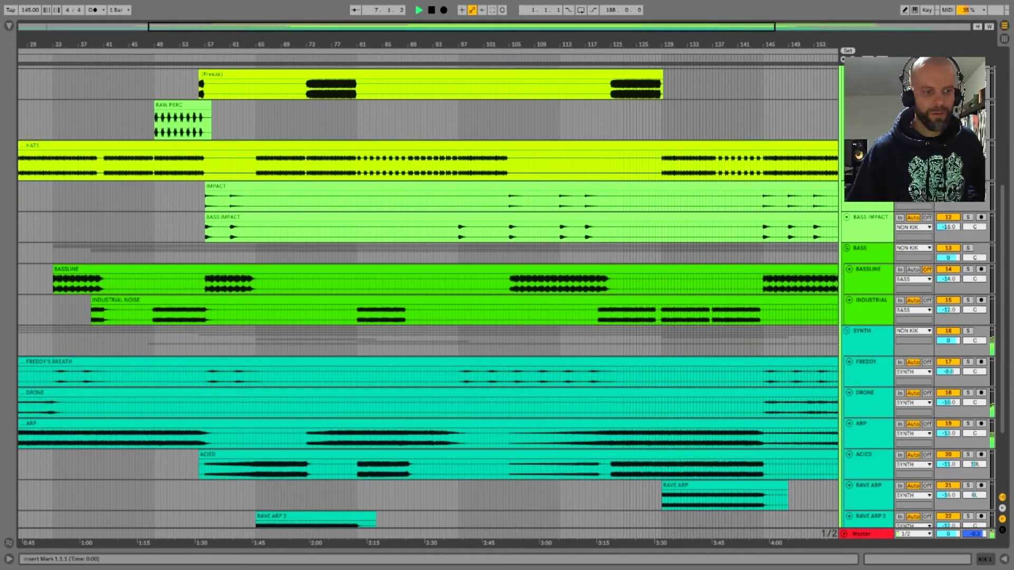
pyautogui.scroll(-1, 428, 296)
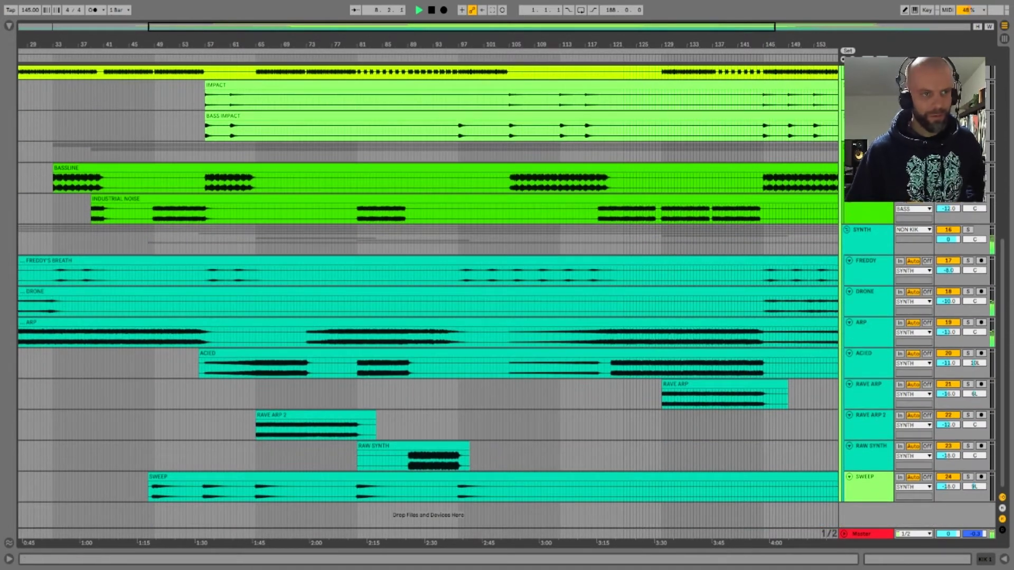
pyautogui.moveTo(427, 44); pyautogui.dragTo(596, 37)
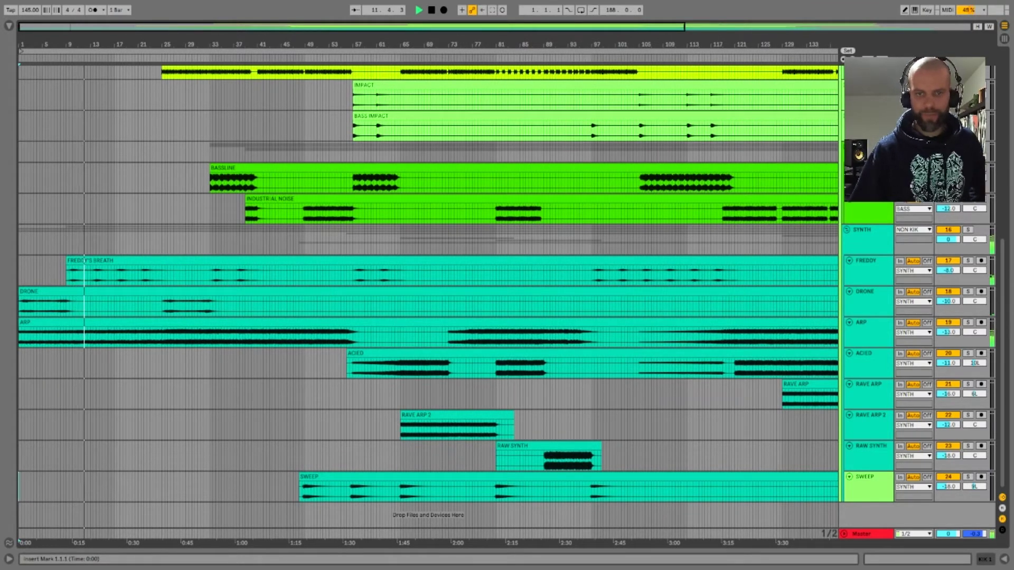
pyautogui.scroll(5, 428, 295)
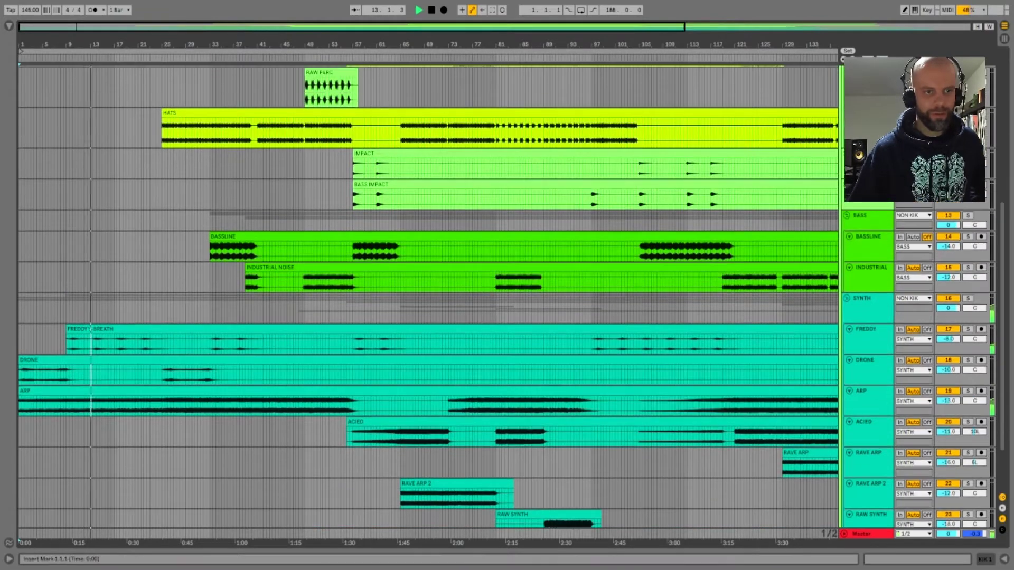
pyautogui.scroll(6, 427, 296)
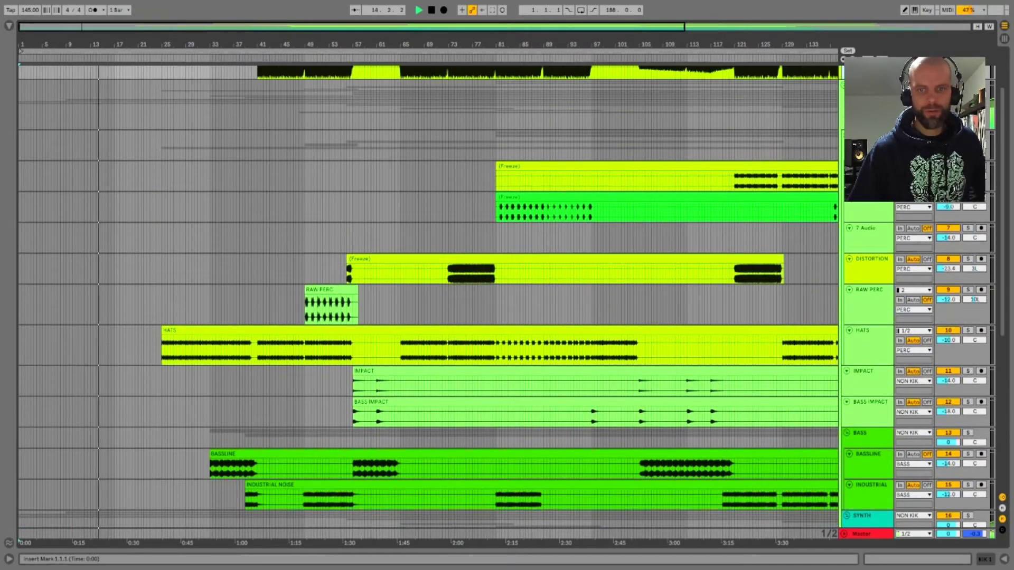
# - Play the full arrangement from the start of the HATS clip at bar 25 and reduce the KICK track's height
pyautogui.scroll(1, 428, 296)
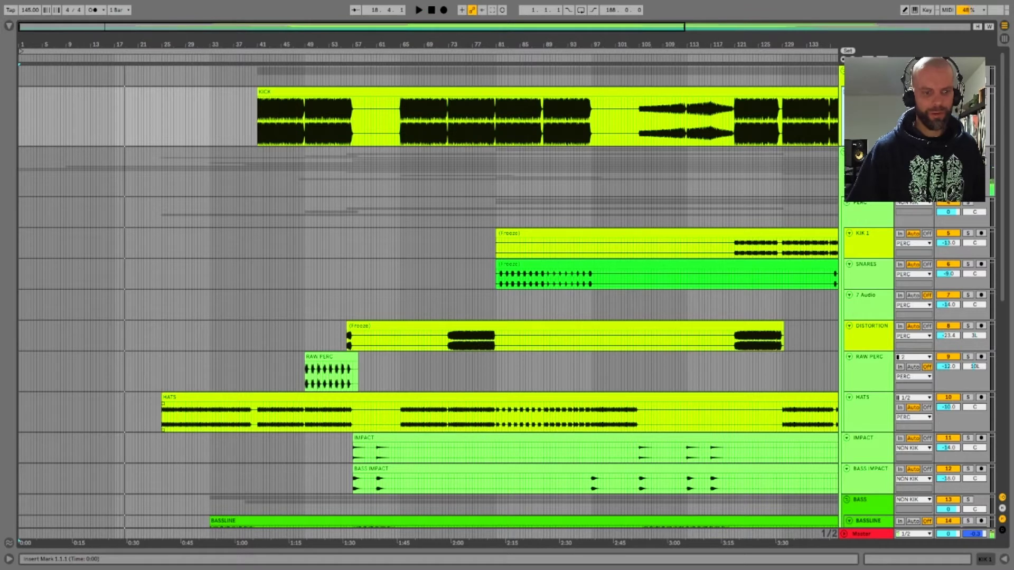
pyautogui.click(174, 397)
pyautogui.press('space')
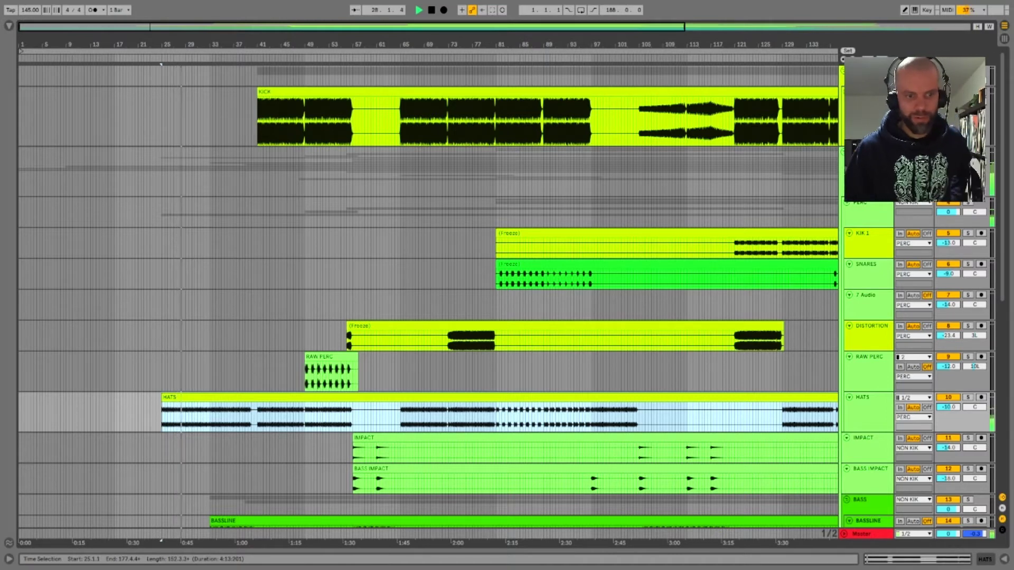
pyautogui.scroll(-3, 428, 301)
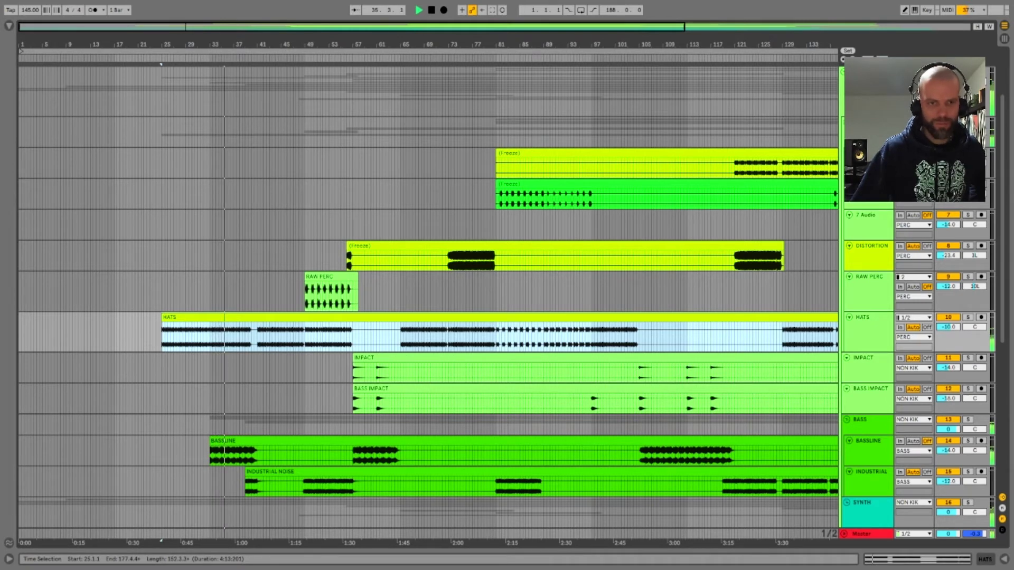
pyautogui.scroll(3, 428, 296)
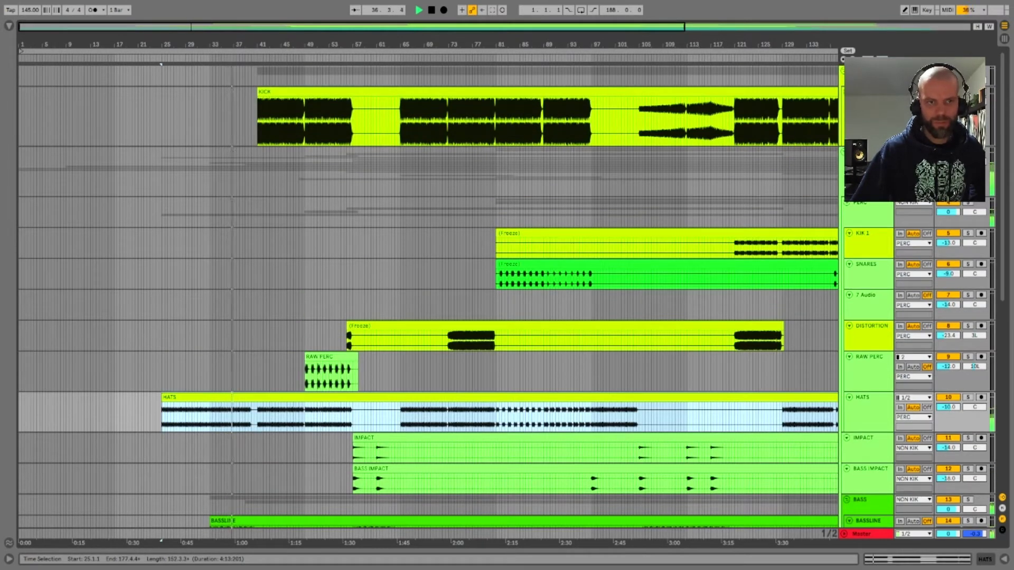
pyautogui.moveTo(258, 44); pyautogui.dragTo(258, 132)
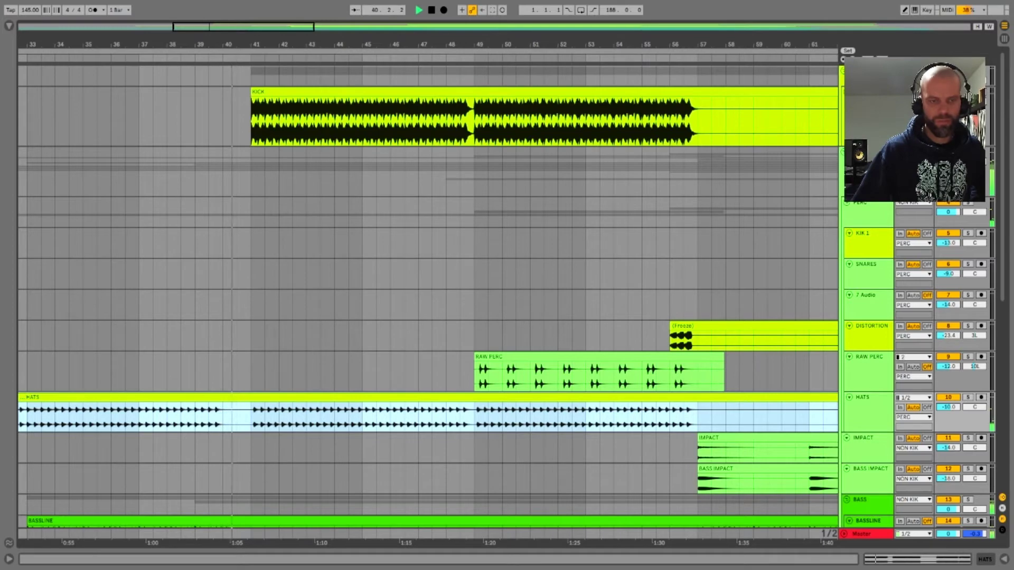
pyautogui.moveTo(258, 45); pyautogui.dragTo(256, 1)
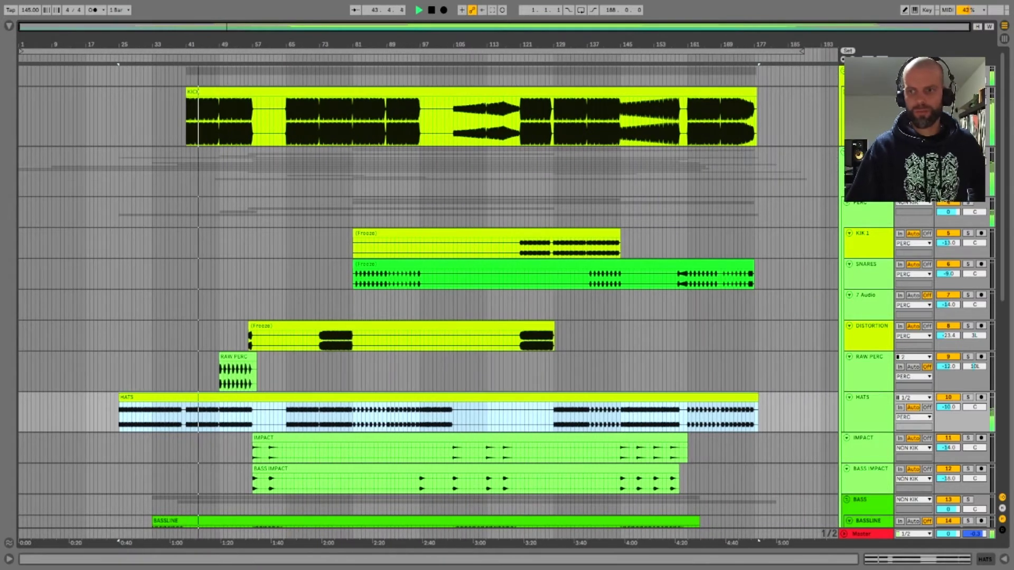
pyautogui.moveTo(868, 146); pyautogui.dragTo(868, 126)
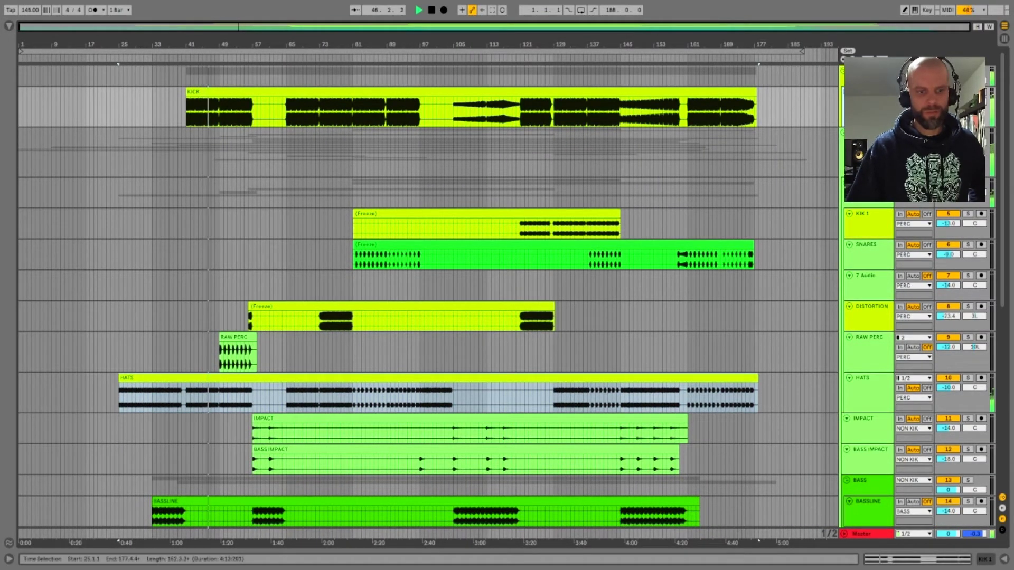
# - Play the full arrangement from the start of the DISTORTION clip at bar 56
pyautogui.moveTo(200, 44); pyautogui.dragTo(200, 85)
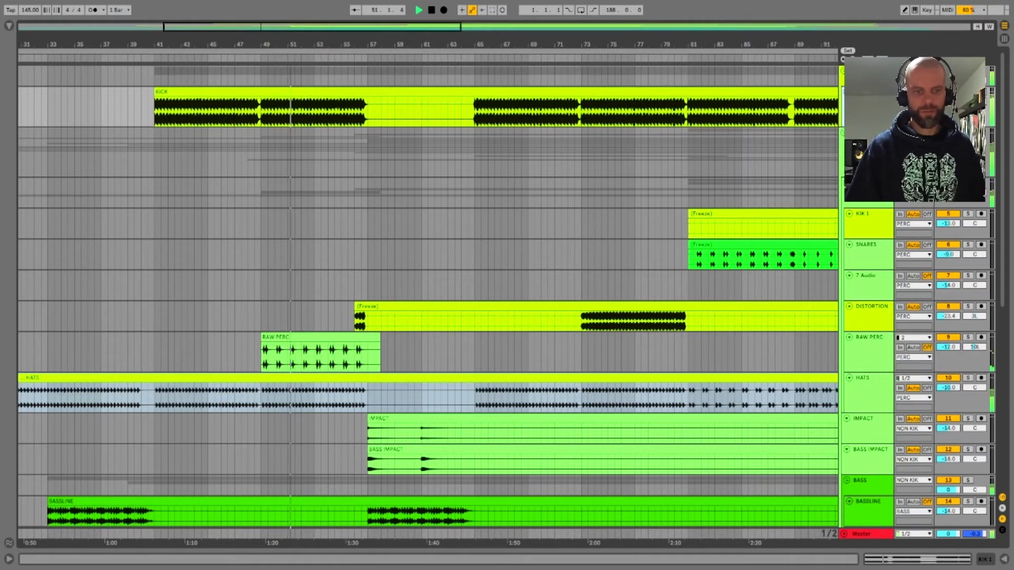
pyautogui.click(368, 307)
pyautogui.press('space')
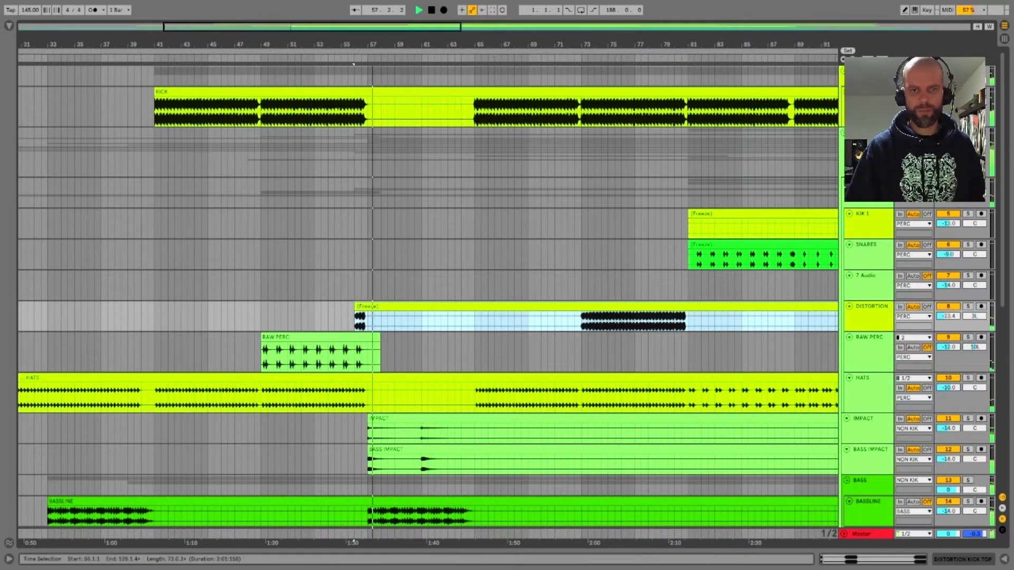
pyautogui.press('-')
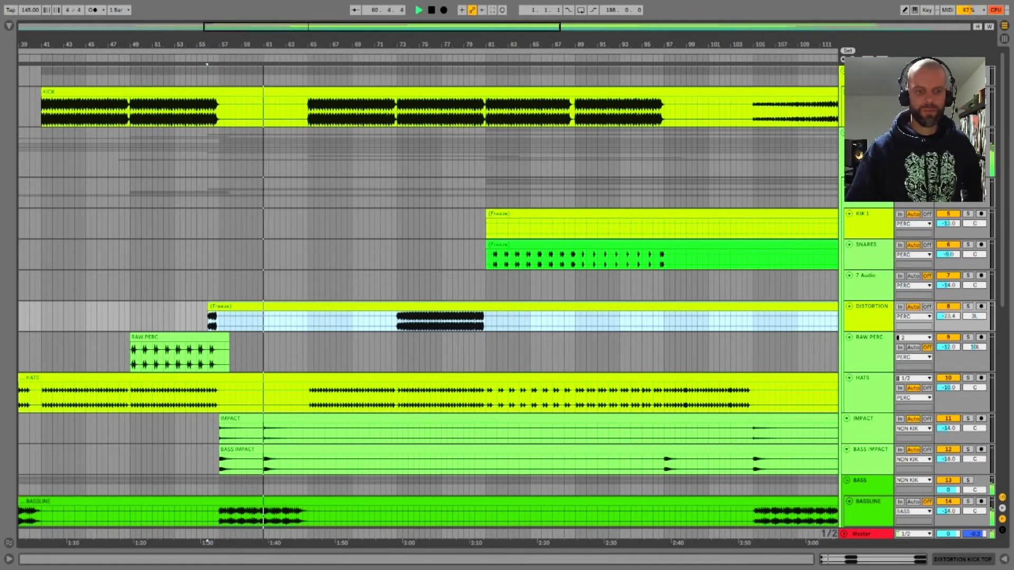
# - Examine the percussion, bass and synth tracks down to SWEEP while the arrangement plays on through bars 62 to 75
pyautogui.scroll(-2, 207, 64)
pyautogui.scroll(-10, 206, 63)
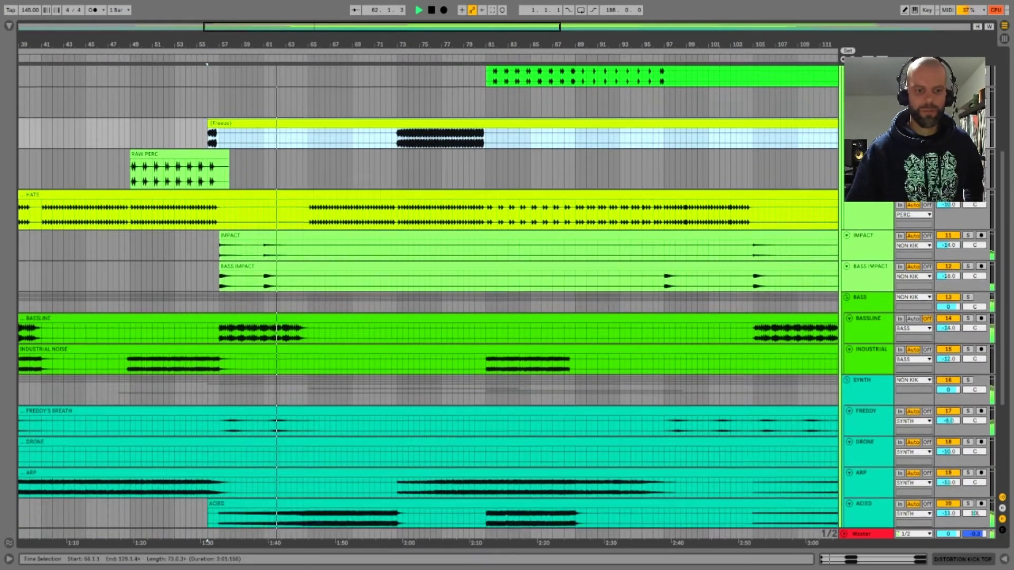
pyautogui.scroll(-1, 206, 64)
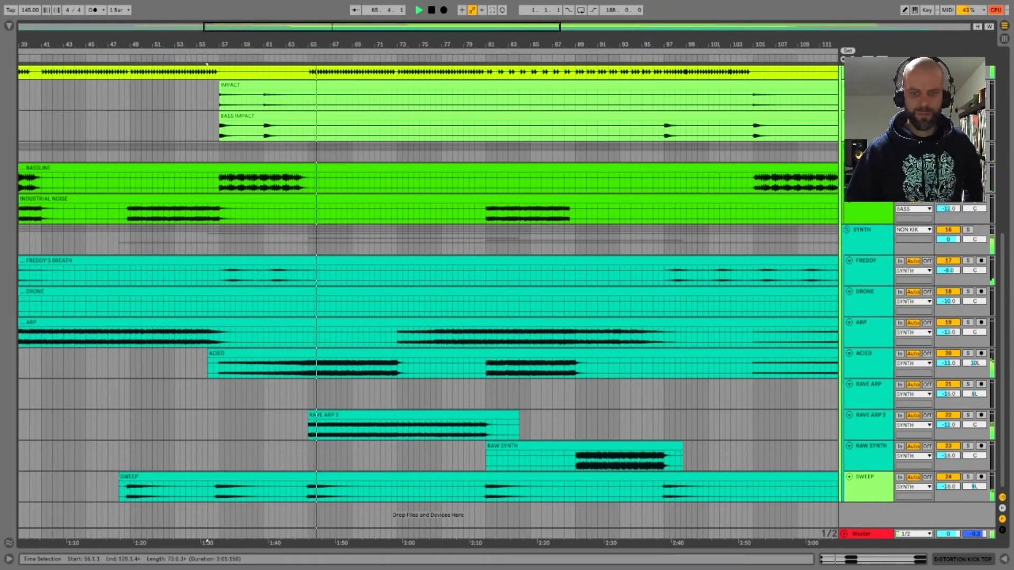
pyautogui.scroll(5, 206, 64)
pyautogui.scroll(5, 206, 64)
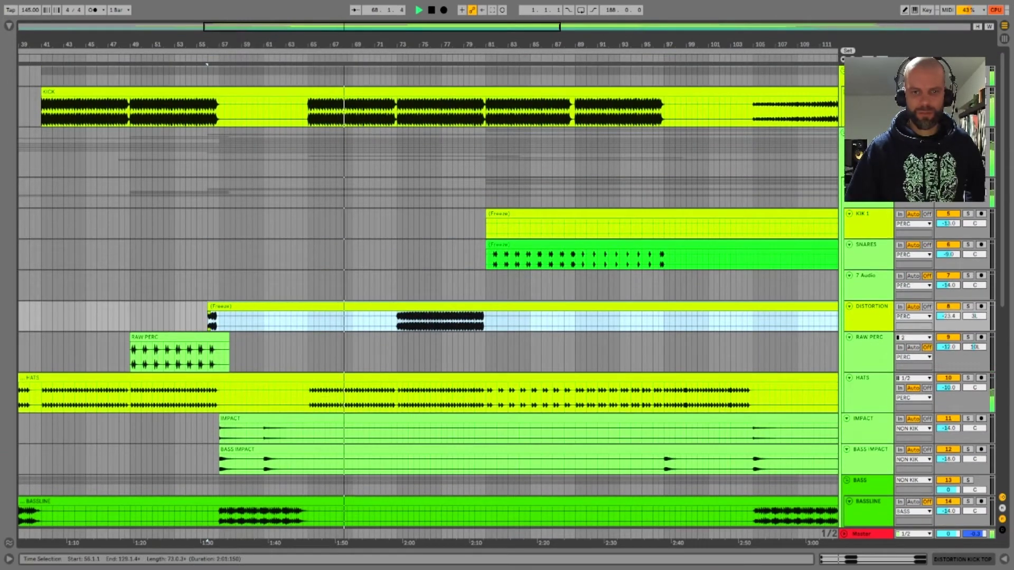
pyautogui.scroll(-5, 206, 64)
pyautogui.scroll(-1, 206, 64)
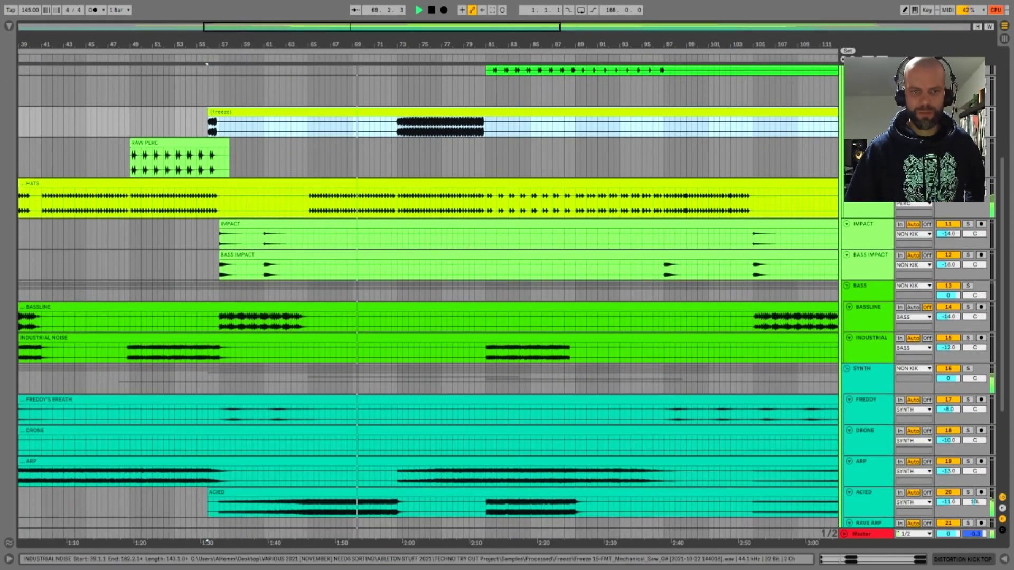
pyautogui.scroll(-2, 207, 64)
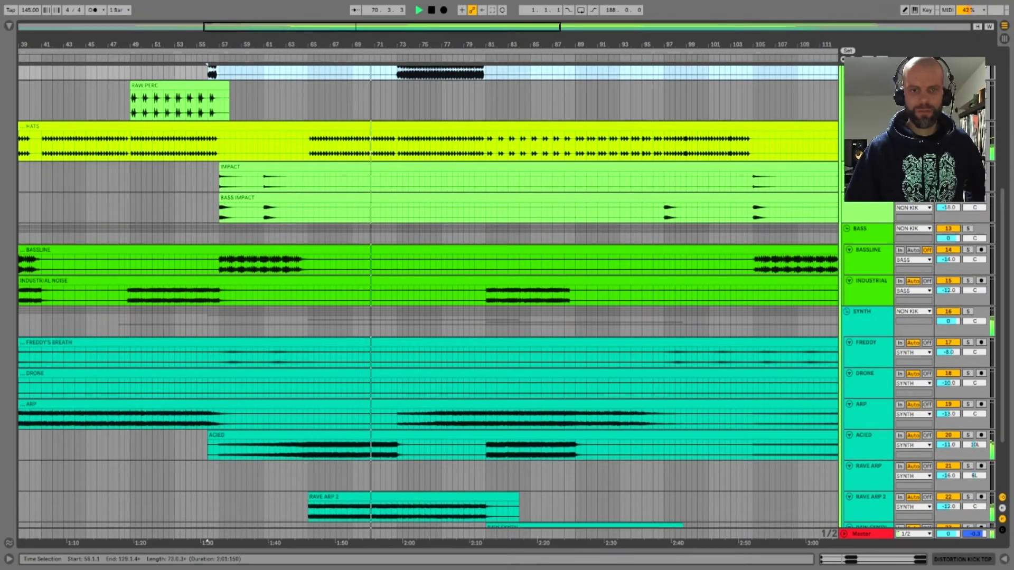
pyautogui.scroll(3, 207, 64)
pyautogui.scroll(2, 206, 64)
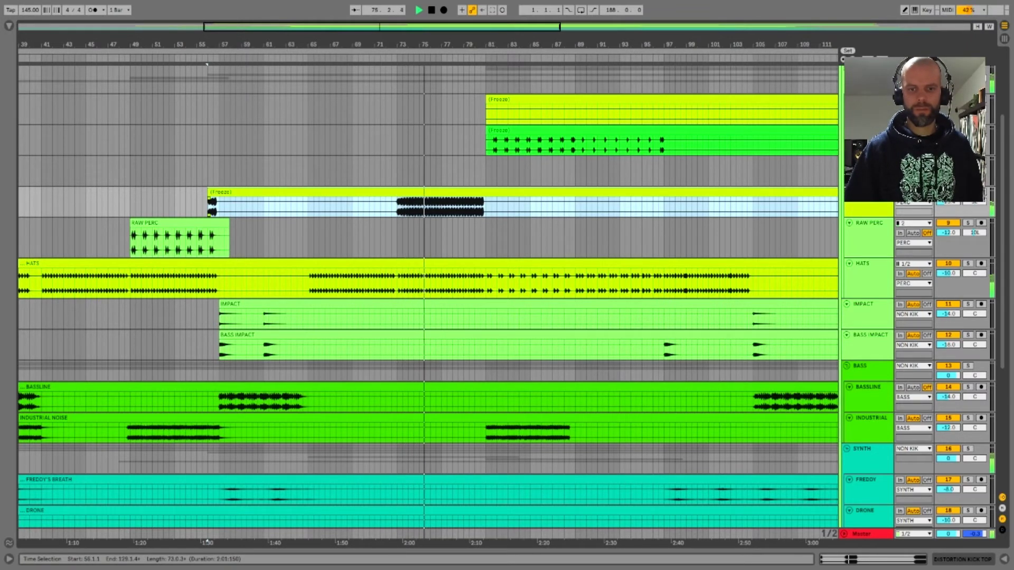
# - Play the full arrangement from bar 81 and look through the tracks down to SWEEP
pyautogui.click(485, 79)
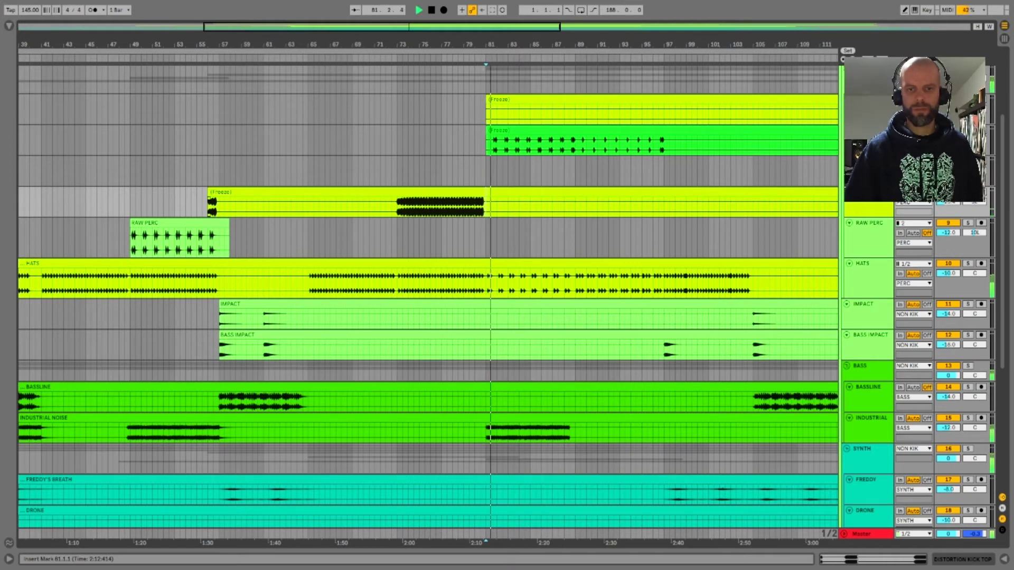
pyautogui.moveTo(486, 44); pyautogui.dragTo(264, 43)
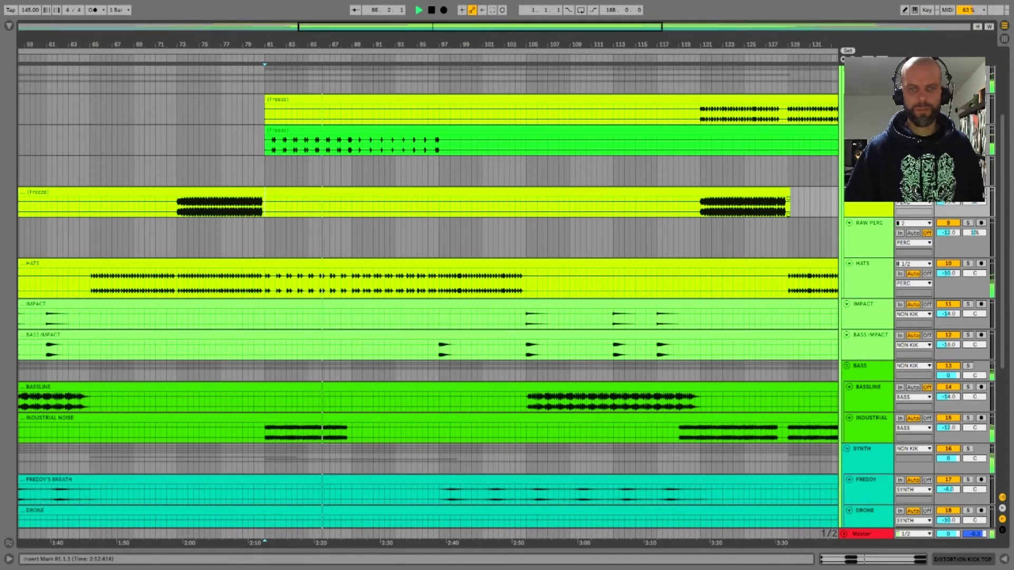
pyautogui.scroll(-2, 427, 301)
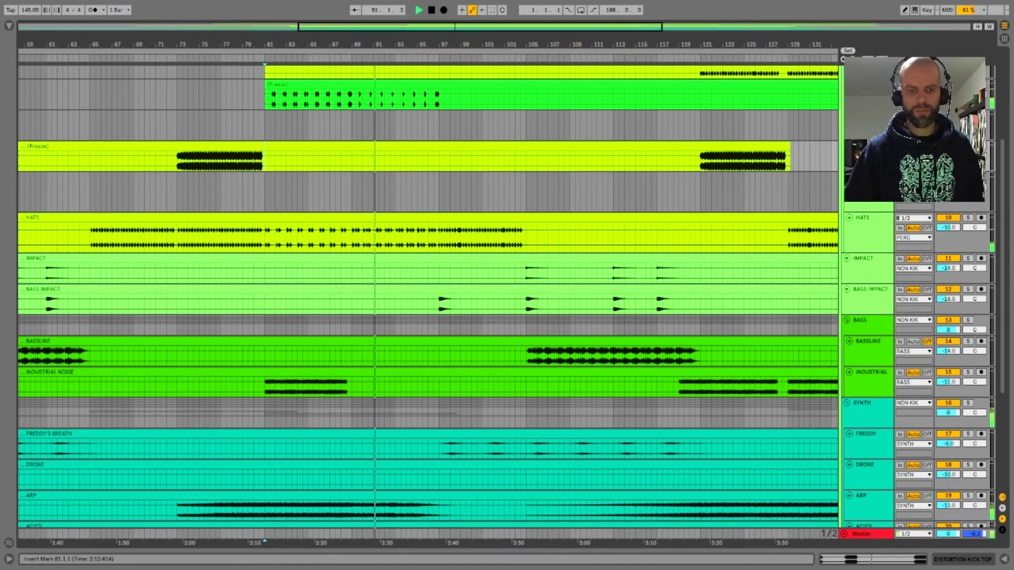
pyautogui.scroll(-8, 427, 301)
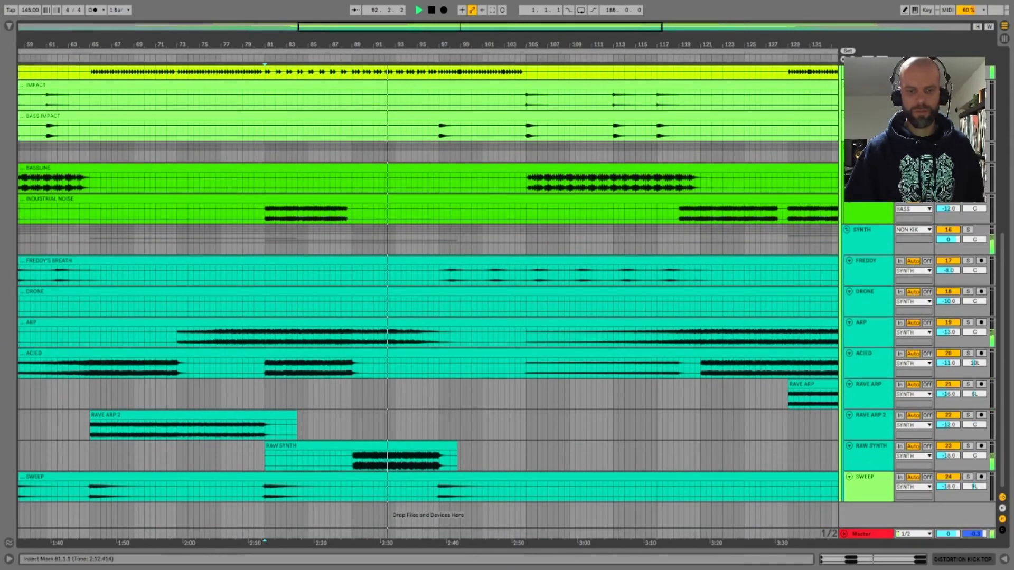
# - Play the full arrangement from bar 97 and follow the breakdown across the kick and percussion tracks
pyautogui.press('space')
pyautogui.click(439, 489)
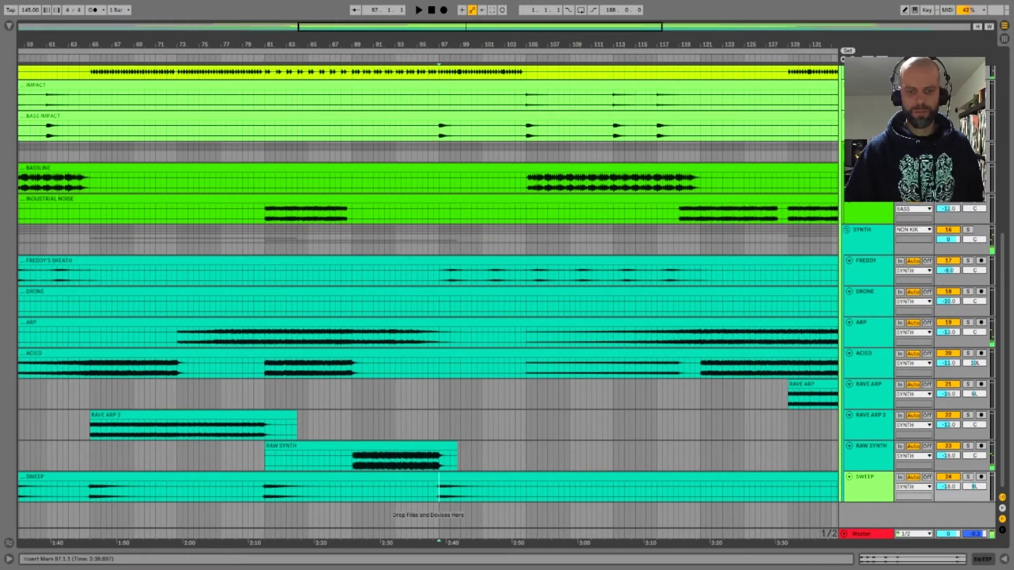
pyautogui.scroll(10, 966, 489)
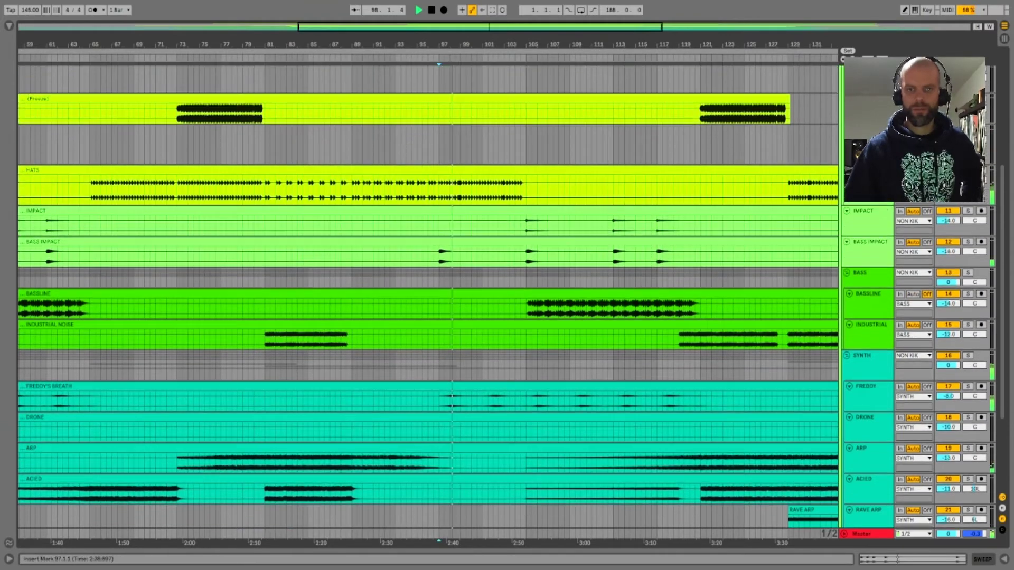
pyautogui.scroll(5, 427, 296)
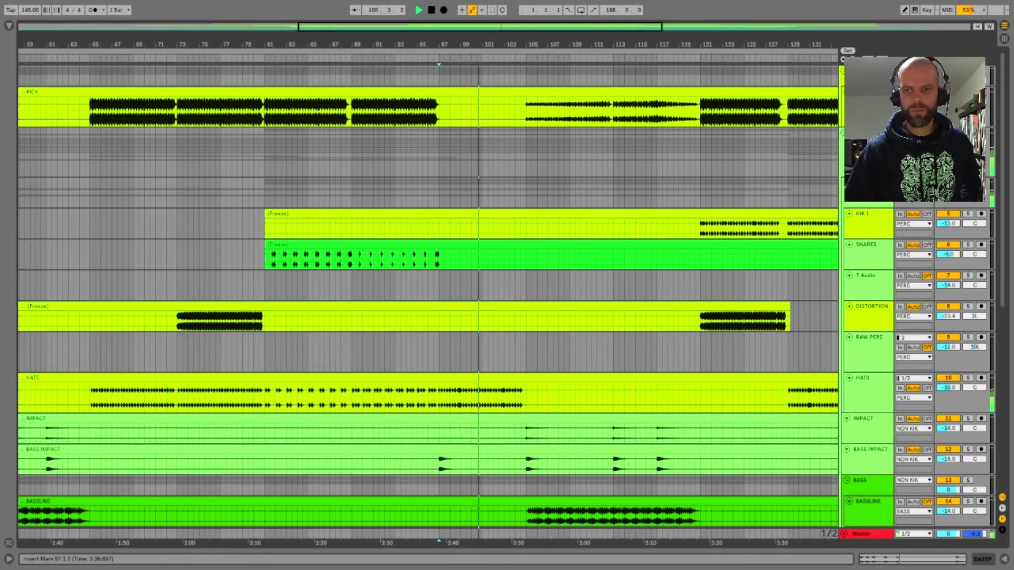
pyautogui.moveTo(632, 45); pyautogui.dragTo(560, 79)
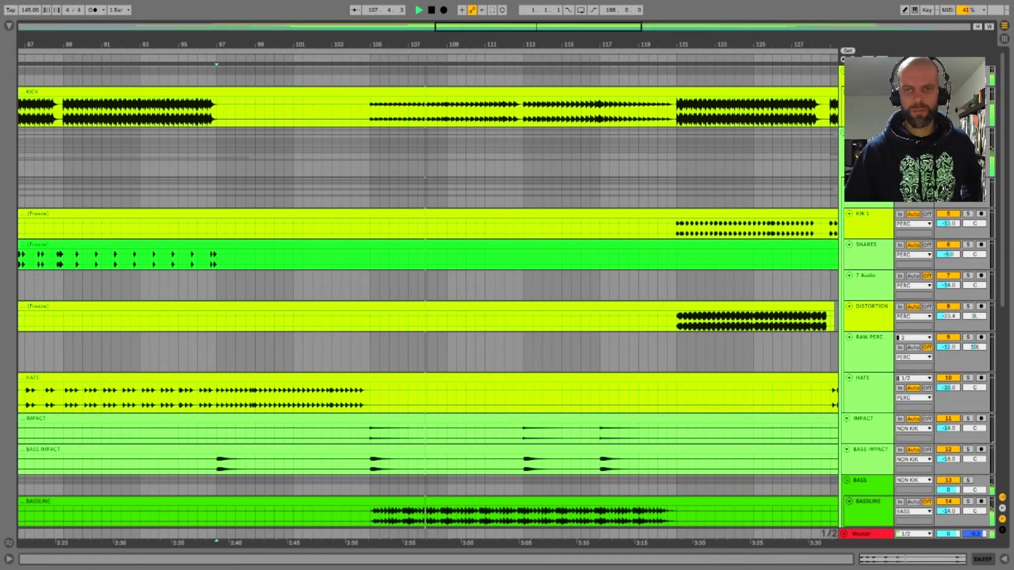
pyautogui.moveTo(444, 44); pyautogui.dragTo(379, 59)
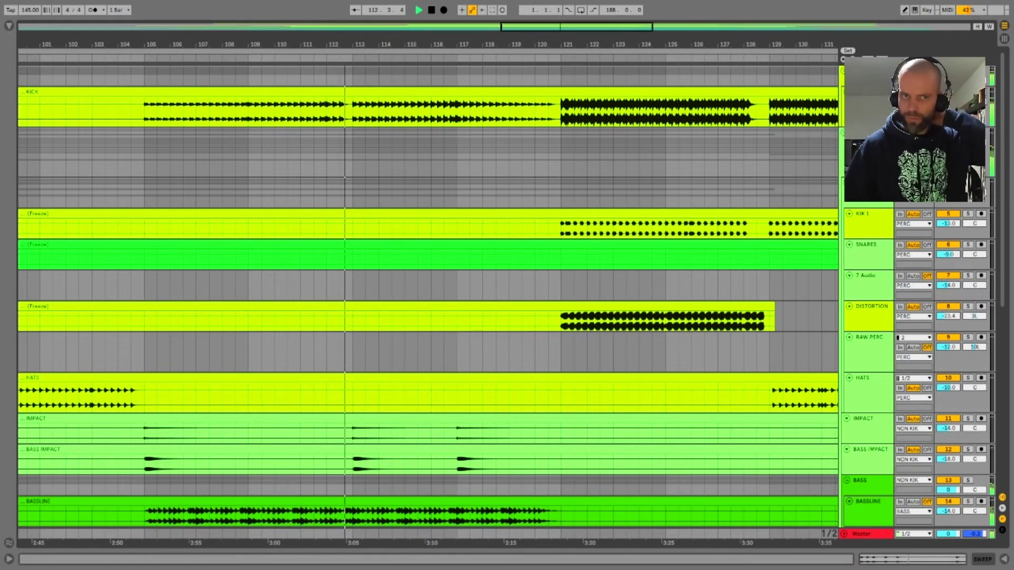
# - Examine which kick, percussion, bass and synth clips play around bars 113 to 130 as the arrangement continues
pyautogui.moveTo(457, 44); pyautogui.dragTo(179, 61)
pyautogui.scroll(-7, 428, 296)
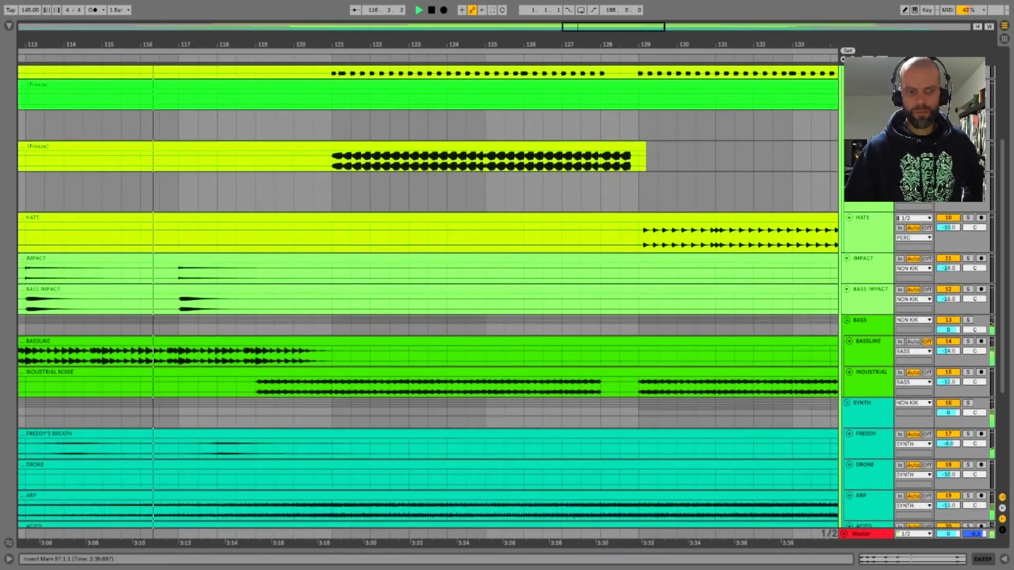
pyautogui.scroll(-4, 427, 301)
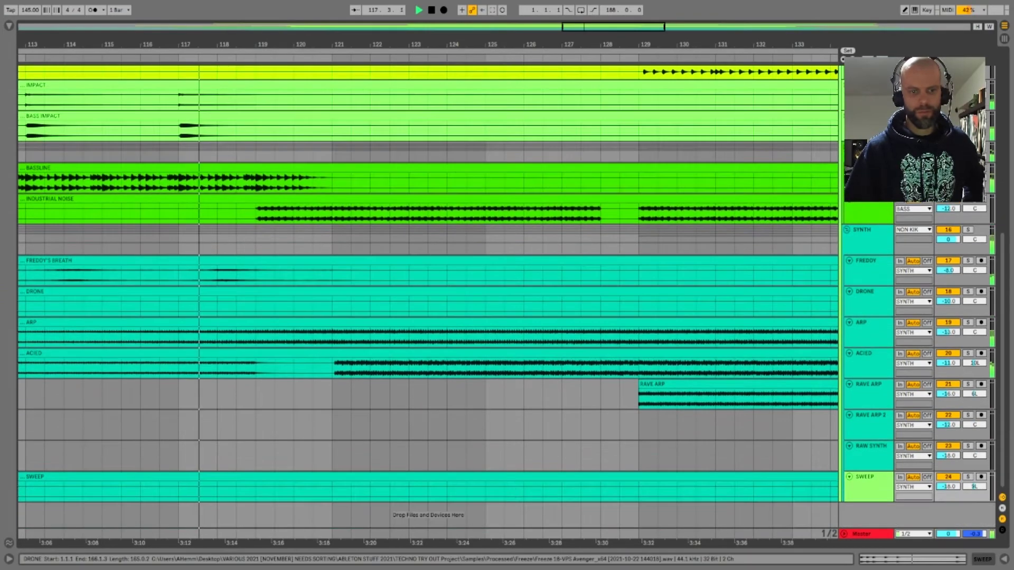
pyautogui.scroll(7, 428, 301)
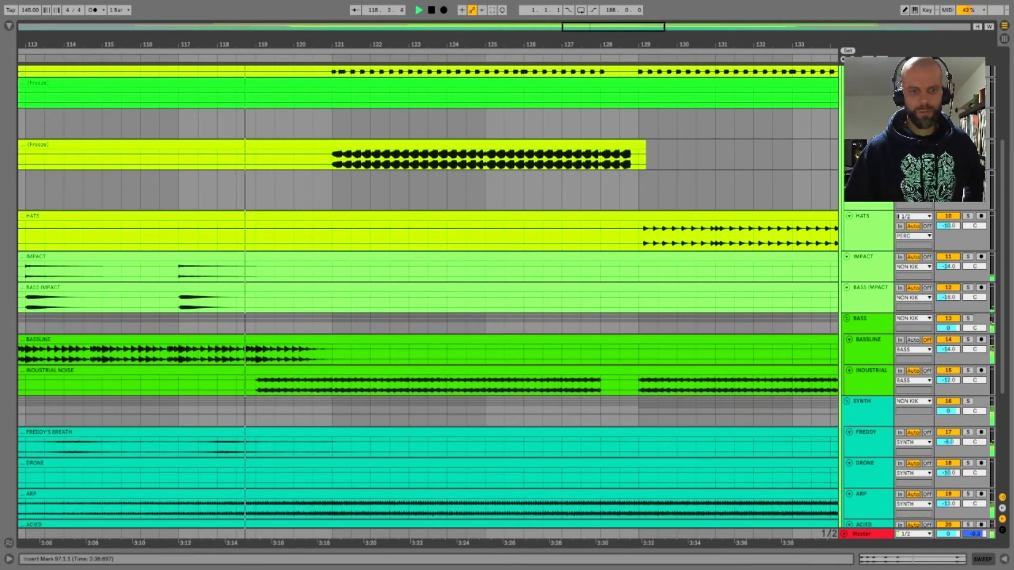
pyautogui.scroll(4, 428, 301)
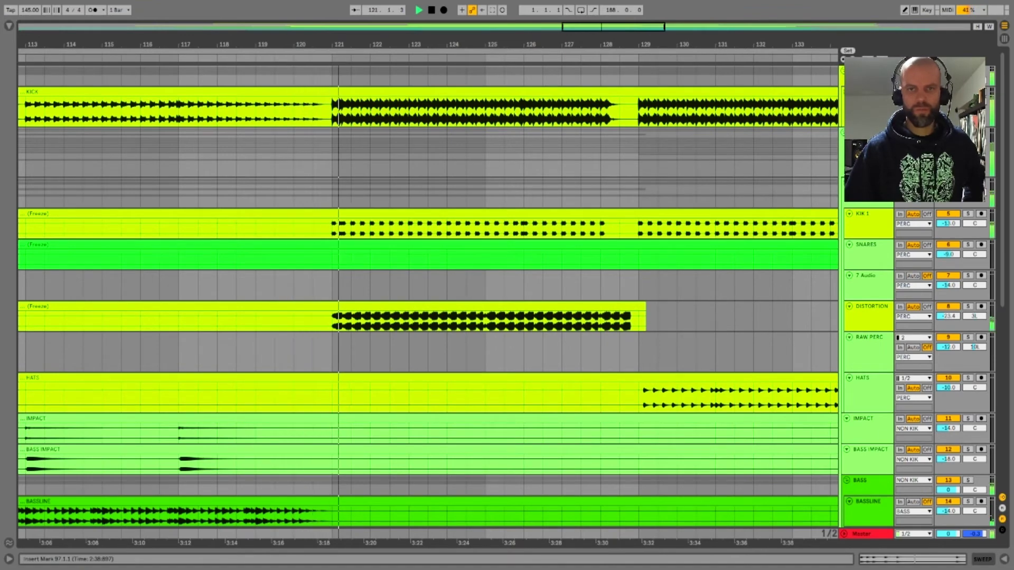
pyautogui.scroll(-3, 427, 301)
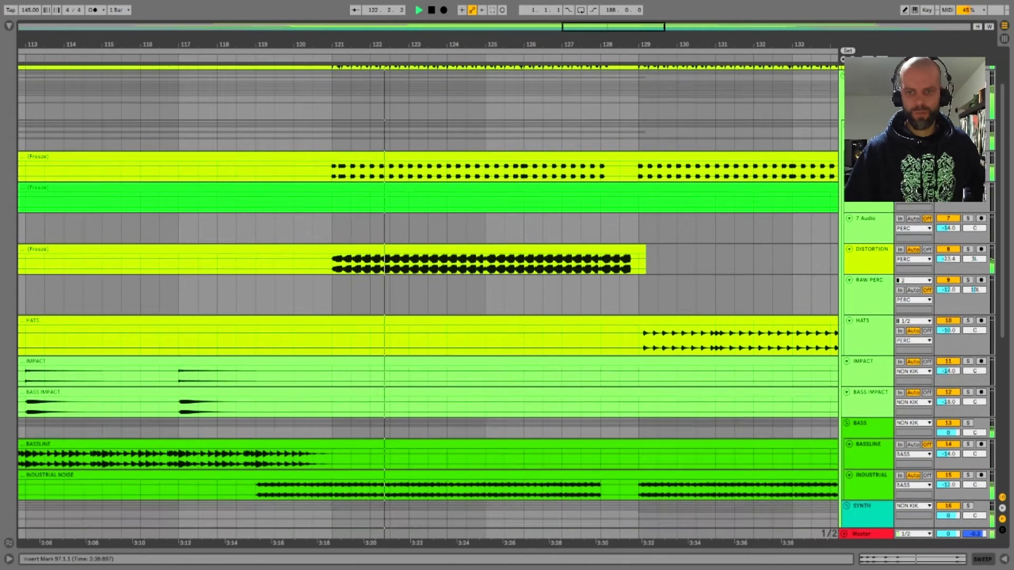
pyautogui.scroll(-6, 427, 301)
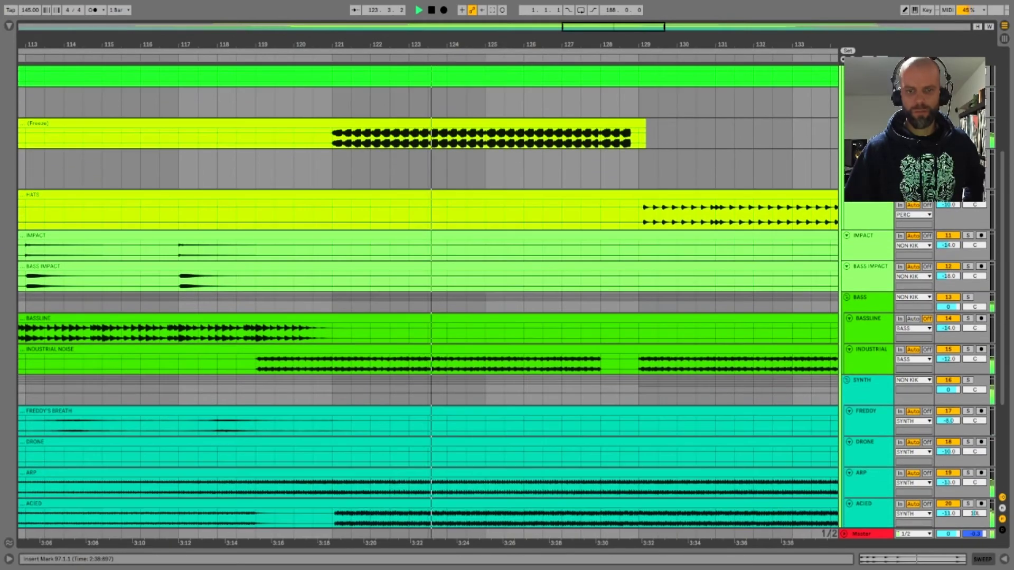
pyautogui.scroll(-1, 427, 232)
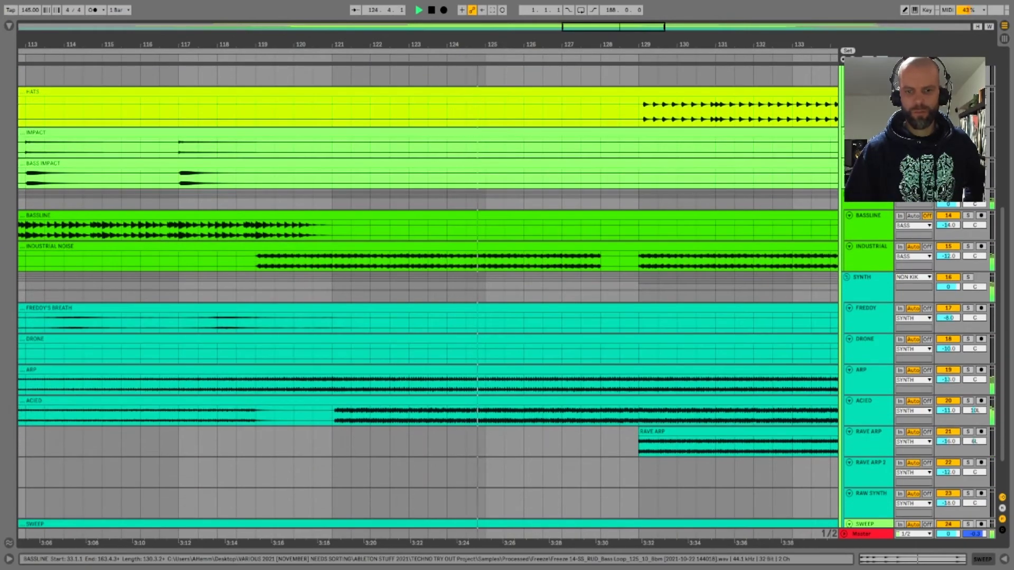
pyautogui.scroll(-2, 428, 301)
pyautogui.scroll(10, 966, 477)
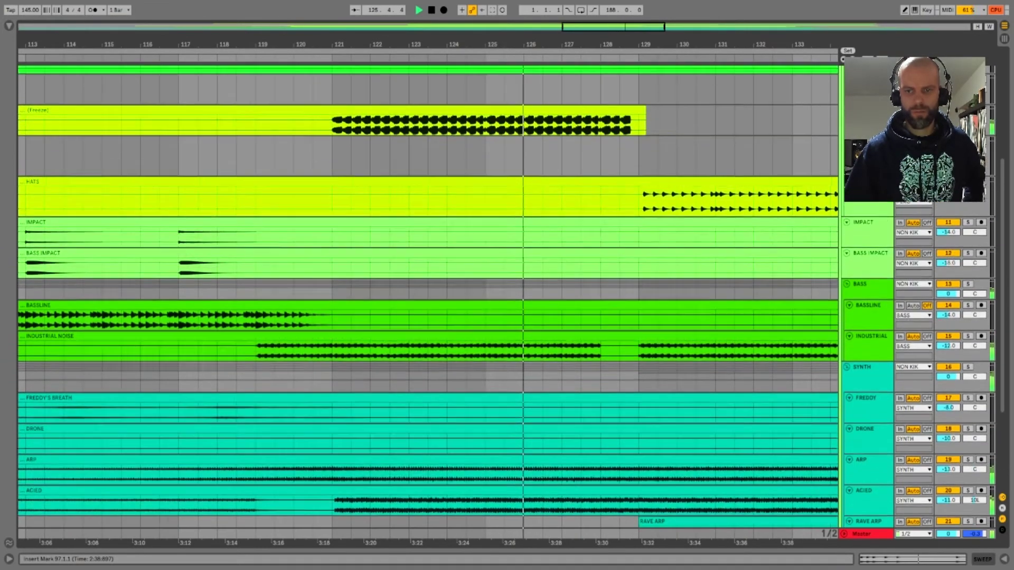
pyautogui.scroll(2, 428, 300)
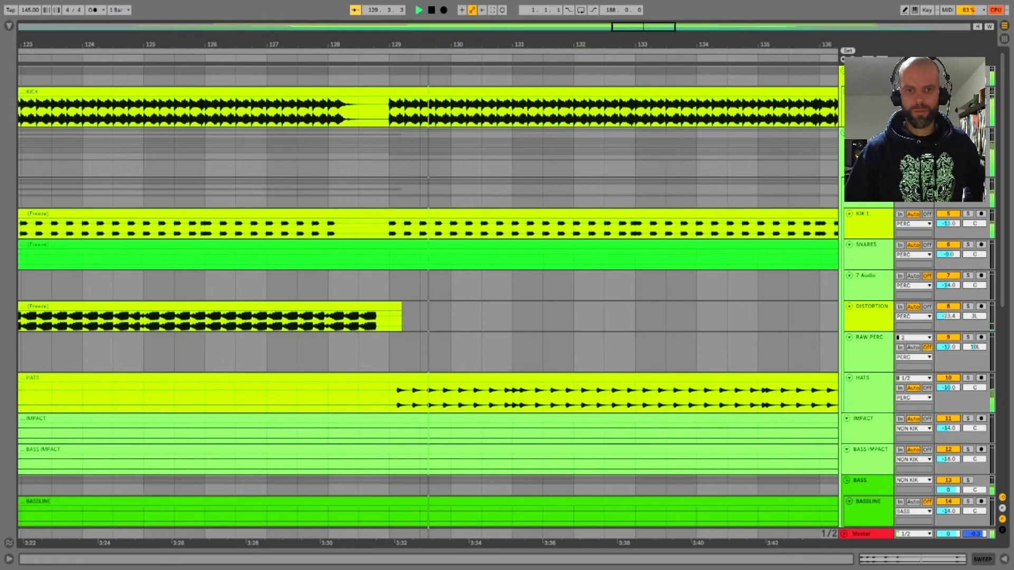
pyautogui.scroll(-4, 428, 301)
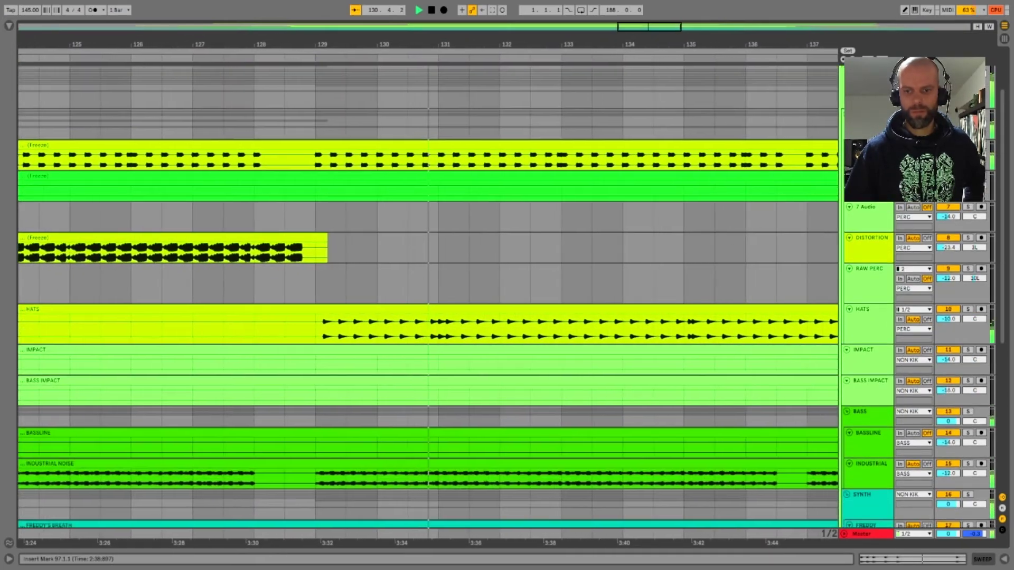
# - Examine the hats, bass and synth tracks down to SWEEP while the arrangement plays on through bars 131 to 134
pyautogui.scroll(-6, 428, 301)
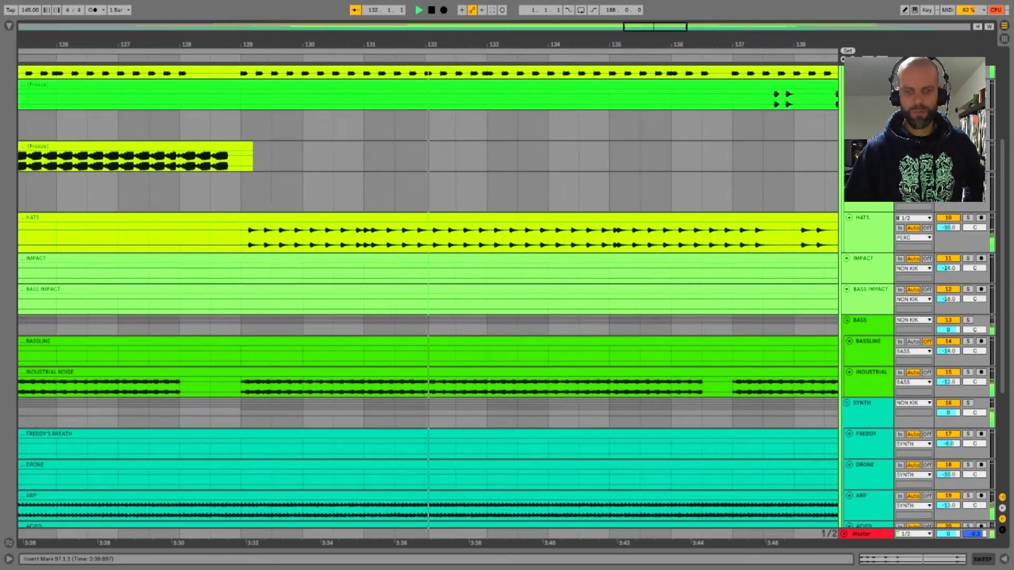
pyautogui.scroll(-2, 427, 301)
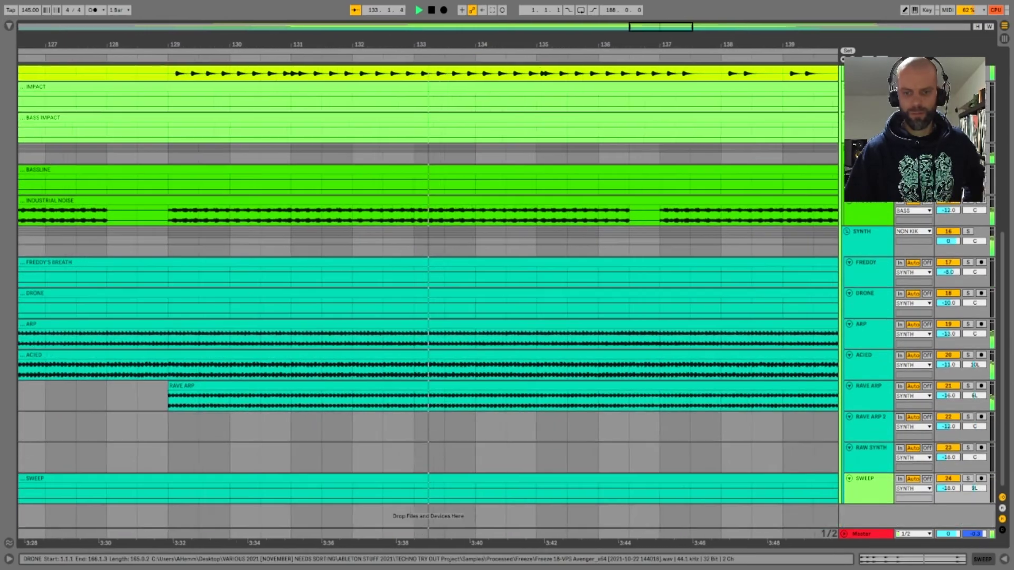
pyautogui.scroll(8, 427, 301)
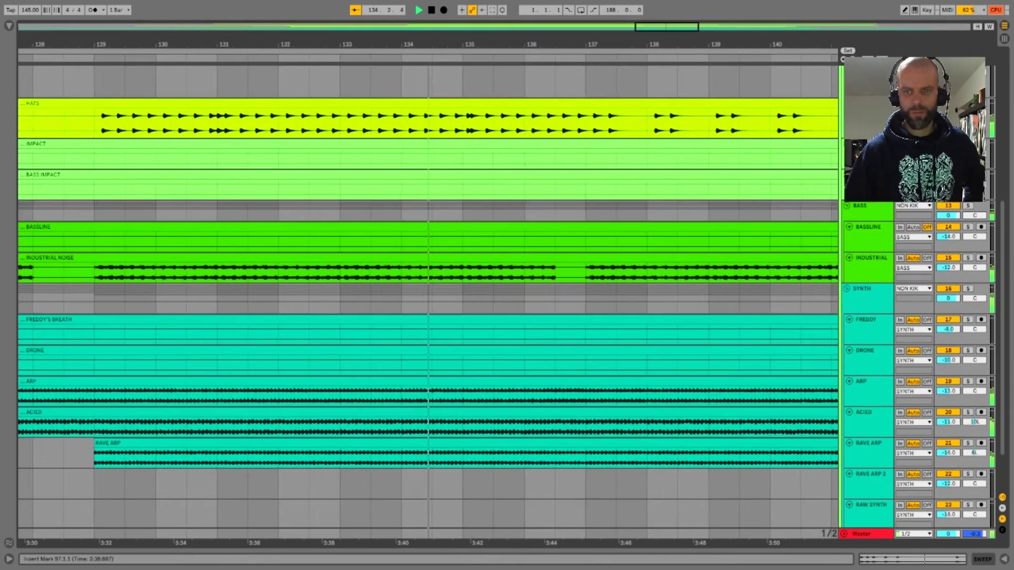
pyautogui.scroll(4, 428, 301)
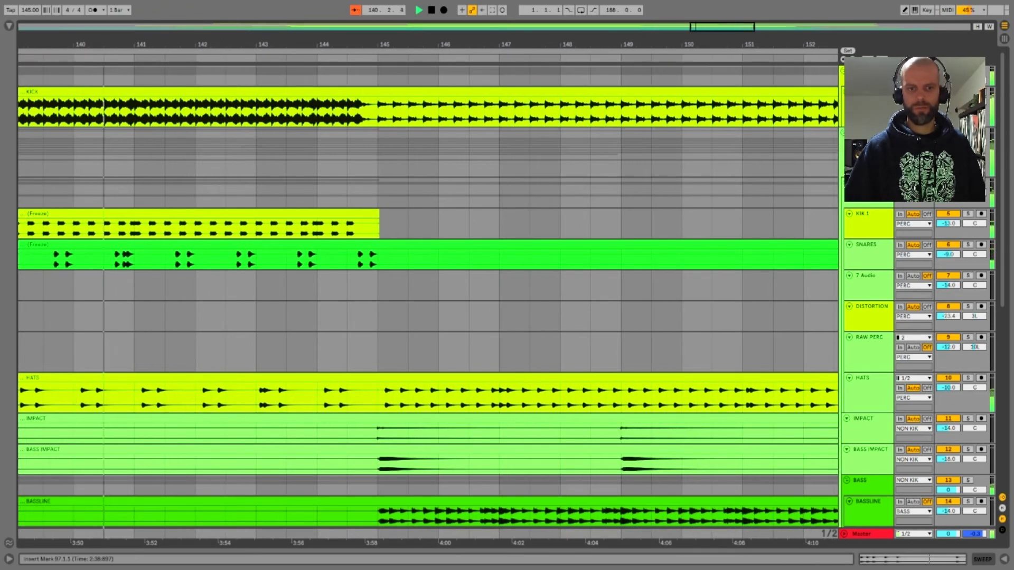
# - Play the full arrangement from bar 145 and look through the kick, impact, bass and synth tracks
pyautogui.click(378, 397)
pyautogui.press('space')
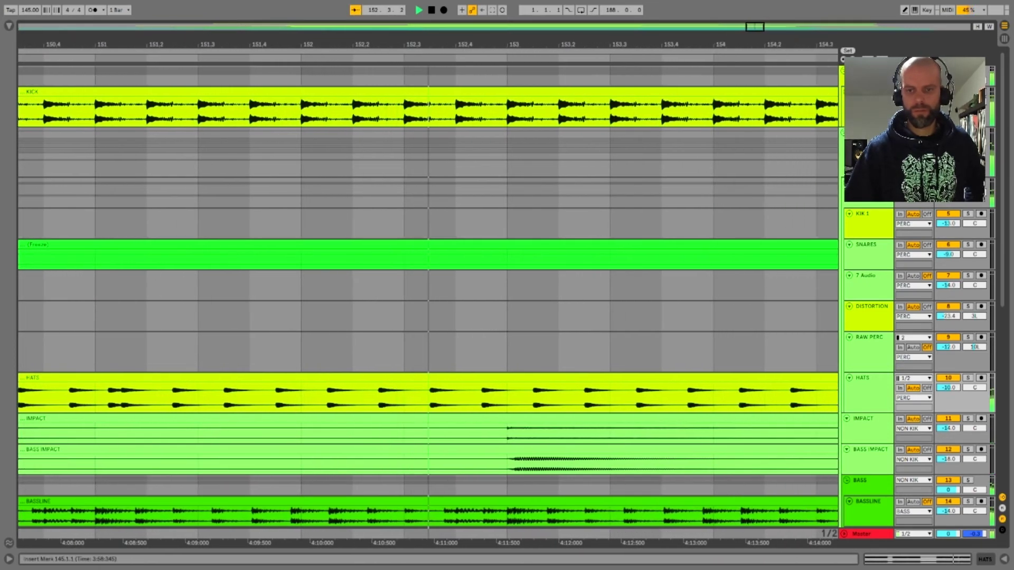
pyautogui.scroll(-5, 479, 396)
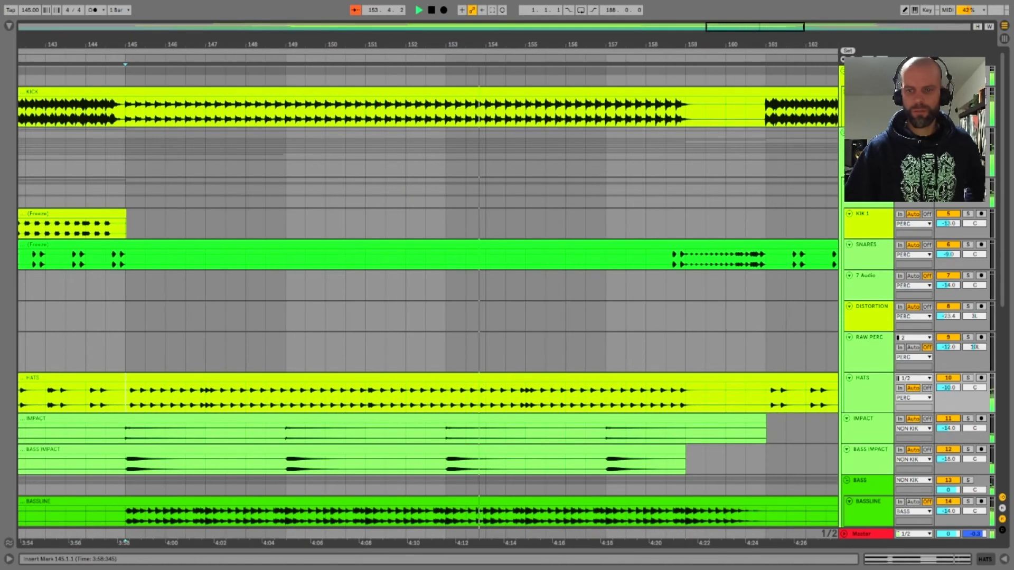
pyautogui.scroll(-1, 479, 396)
pyautogui.scroll(-8, 428, 301)
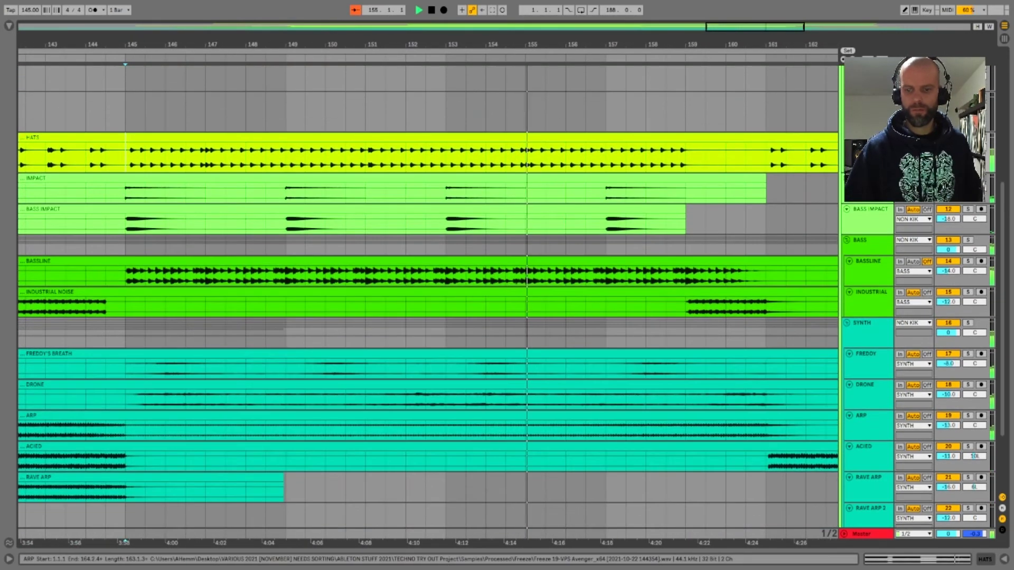
pyautogui.scroll(9, 427, 301)
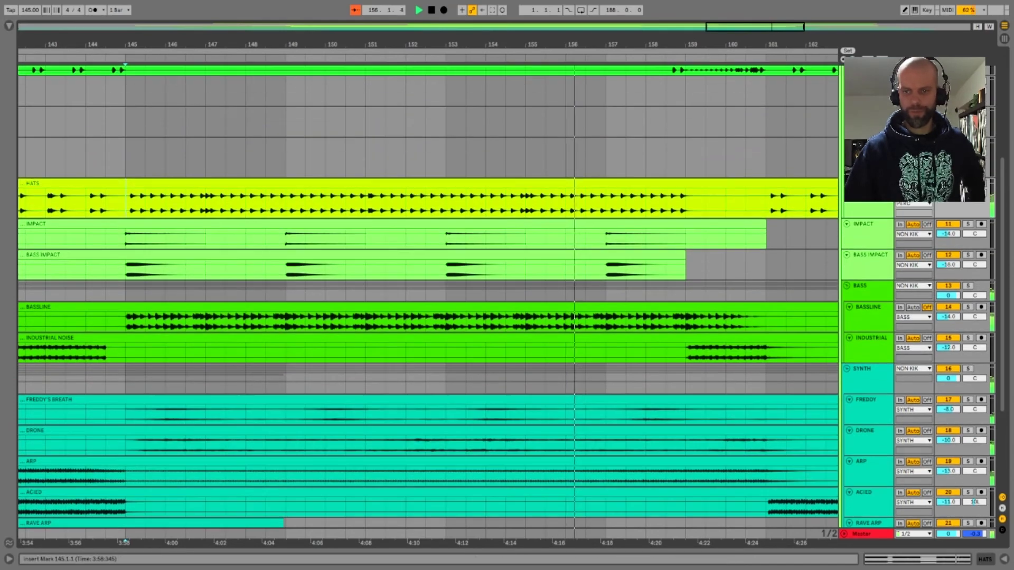
pyautogui.scroll(1, 428, 301)
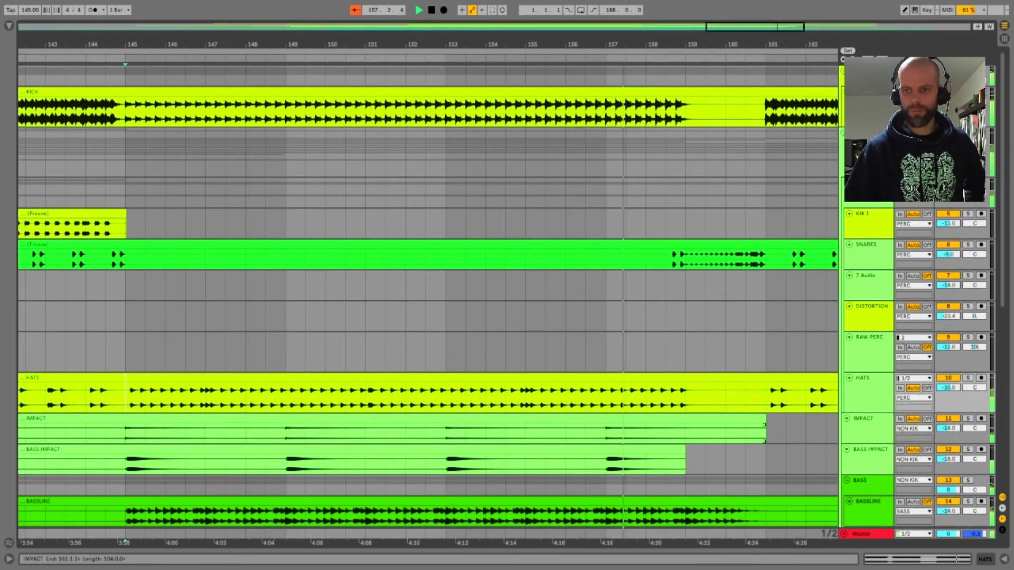
# - Follow the transition around bar 161 on the kick, snare and hat tracks, and check the bass and synth tracks down to SWEEP
pyautogui.hscroll(6, 428, 301)
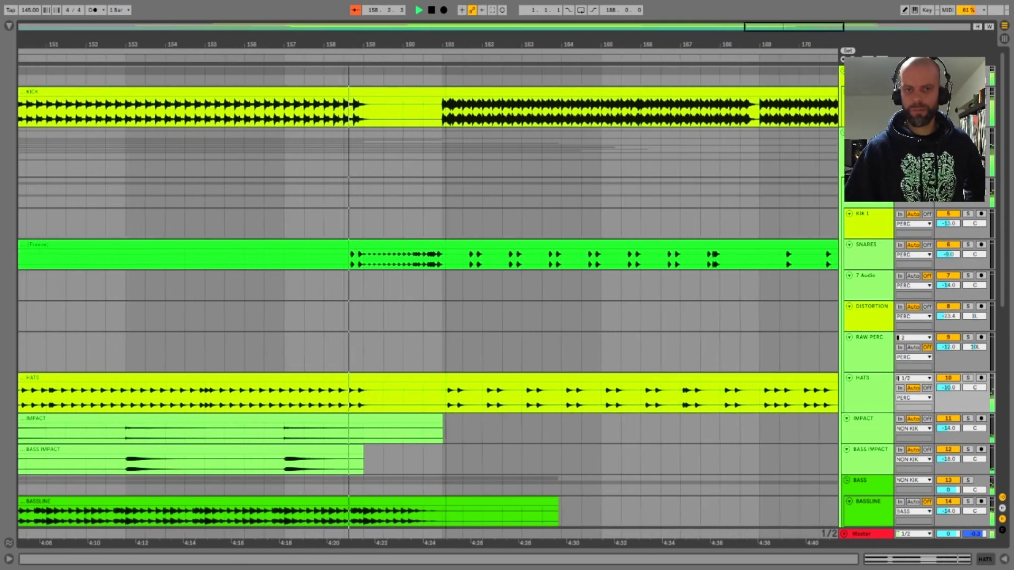
pyautogui.scroll(3, 506, 301)
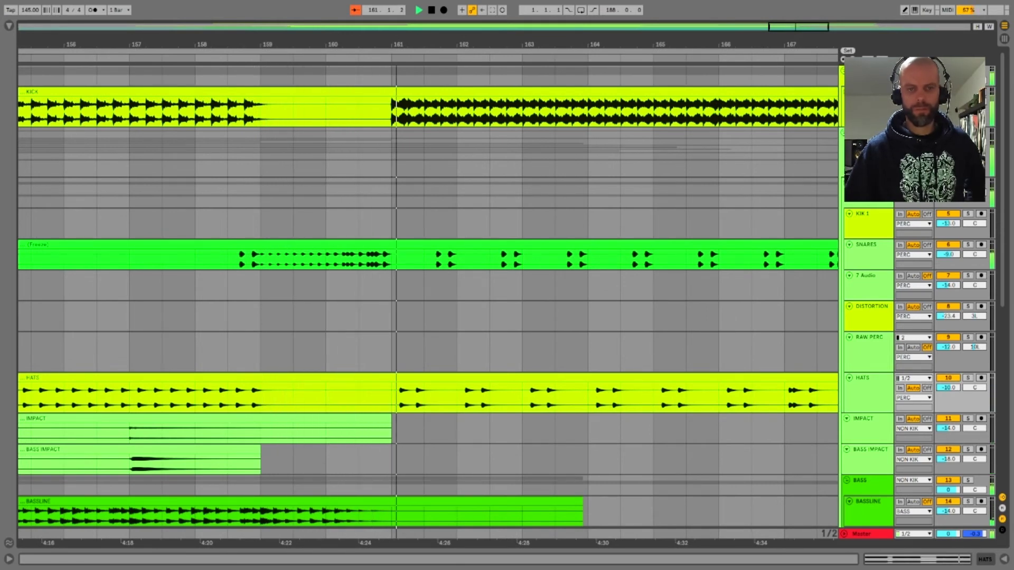
pyautogui.scroll(-5, 353, 301)
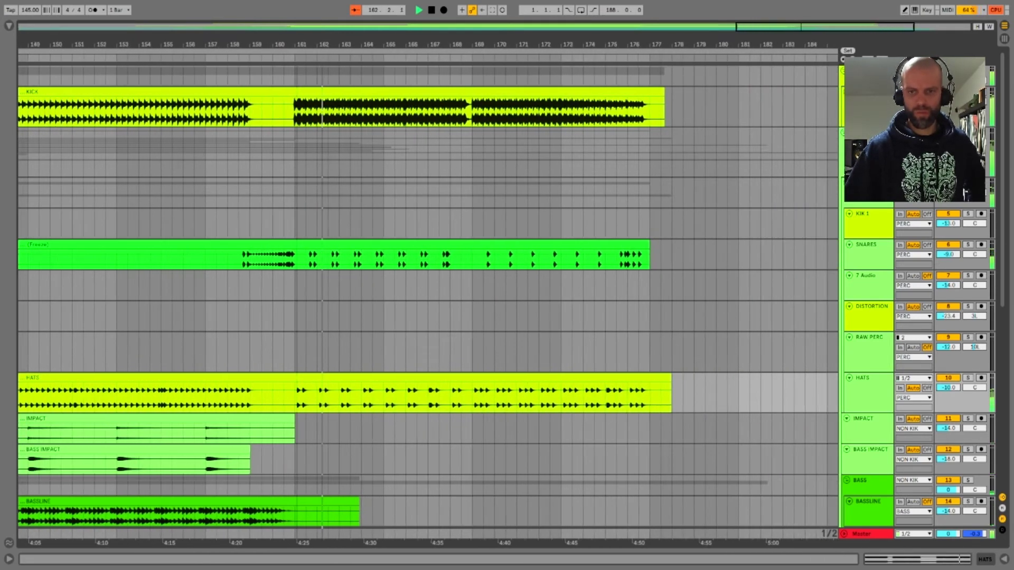
pyautogui.scroll(-1, 294, 300)
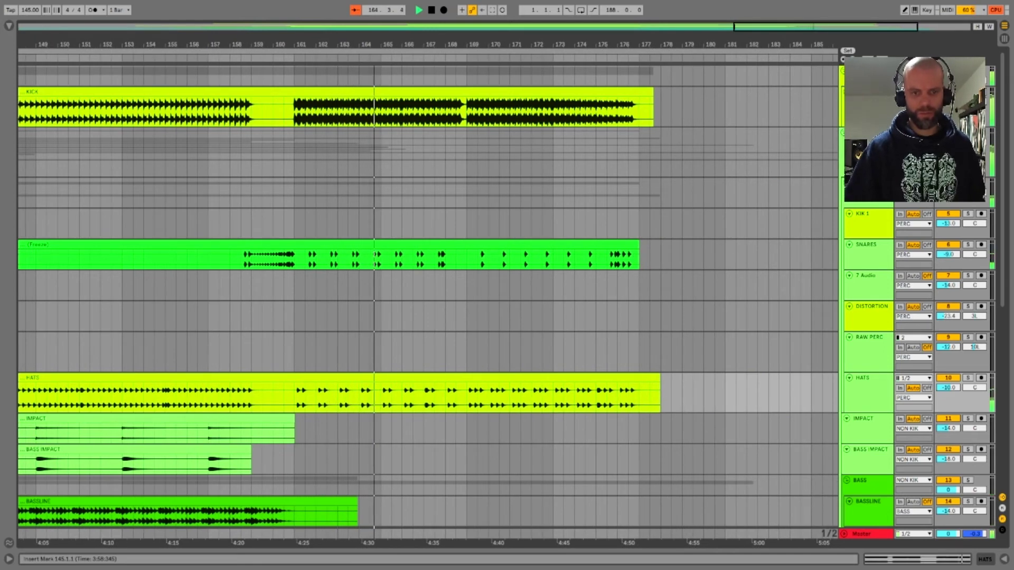
pyautogui.scroll(-3, 428, 301)
pyautogui.scroll(-10, 427, 301)
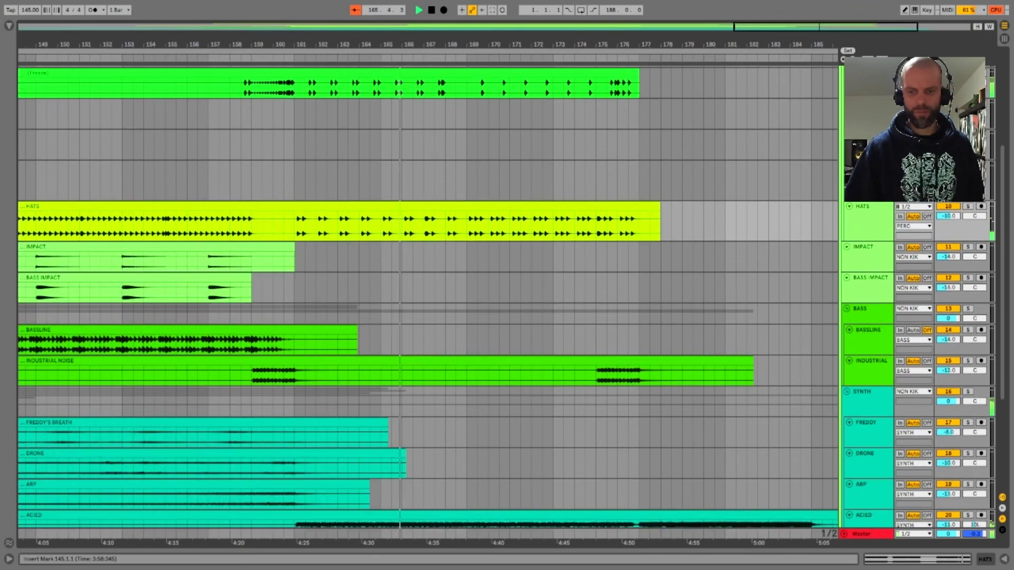
pyautogui.scroll(-3, 428, 301)
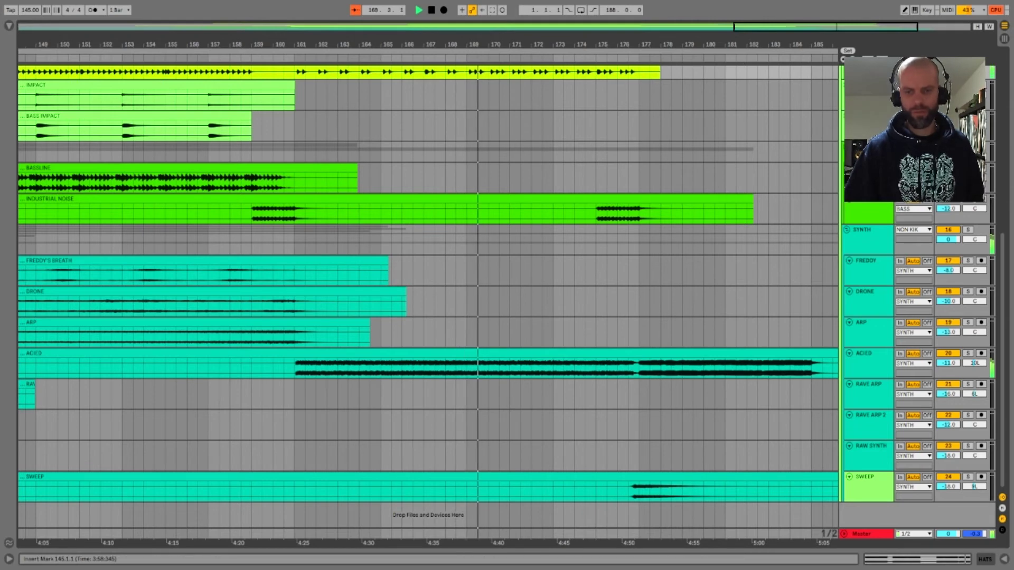
# - Examine the outro from bar 171 to the arrangement's end across the kick, percussion, bass and synth tracks during playback
pyautogui.moveTo(696, 45); pyautogui.dragTo(501, 39)
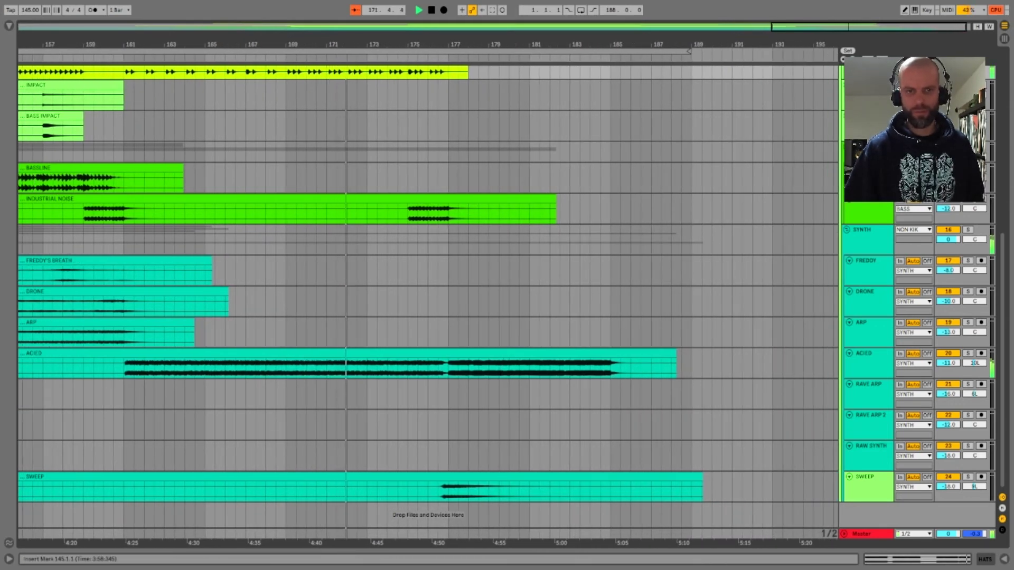
pyautogui.scroll(2, 500, 285)
pyautogui.scroll(4, 501, 285)
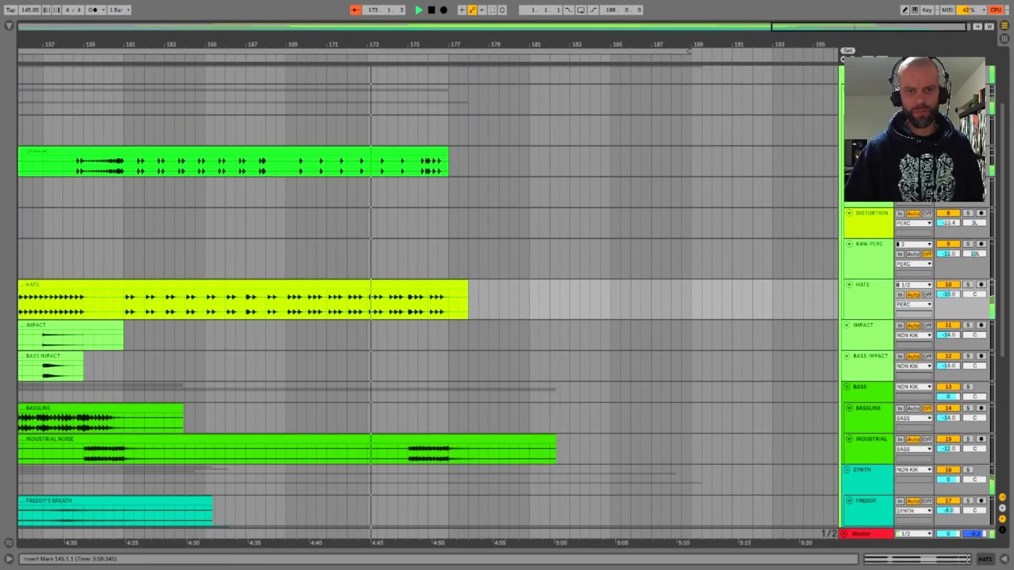
pyautogui.scroll(3, 500, 285)
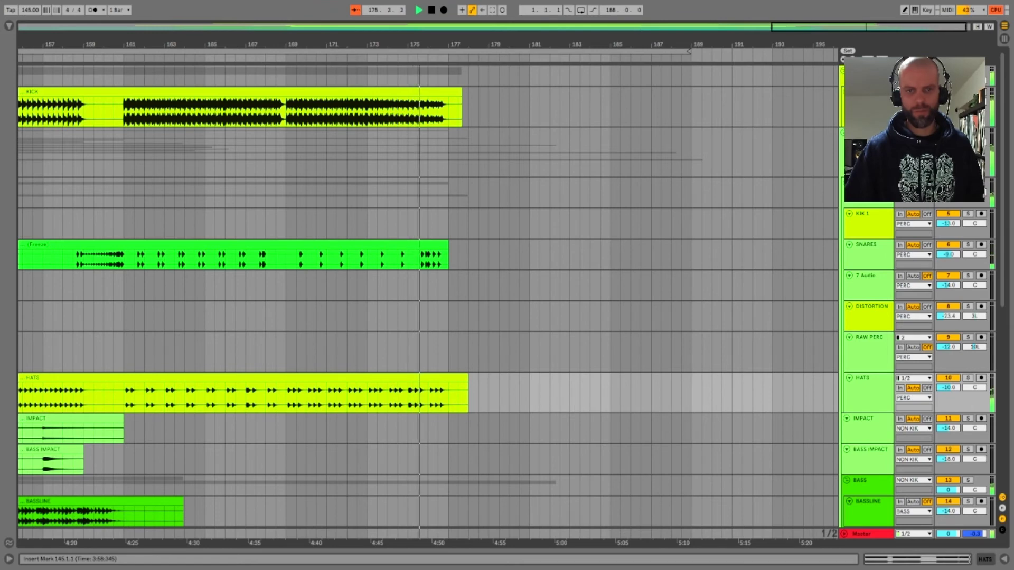
pyautogui.scroll(-8, 501, 285)
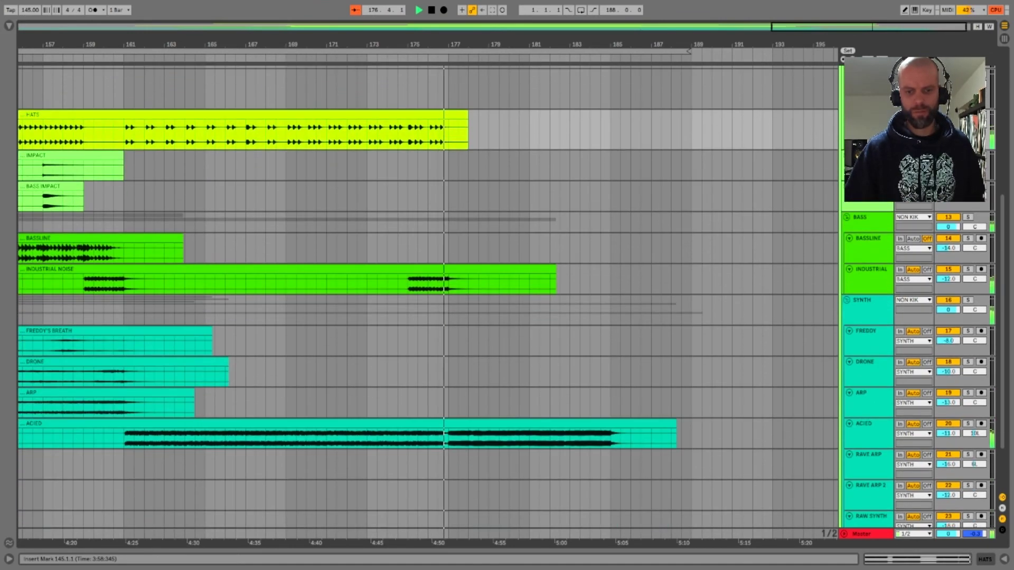
pyautogui.scroll(-3, 501, 285)
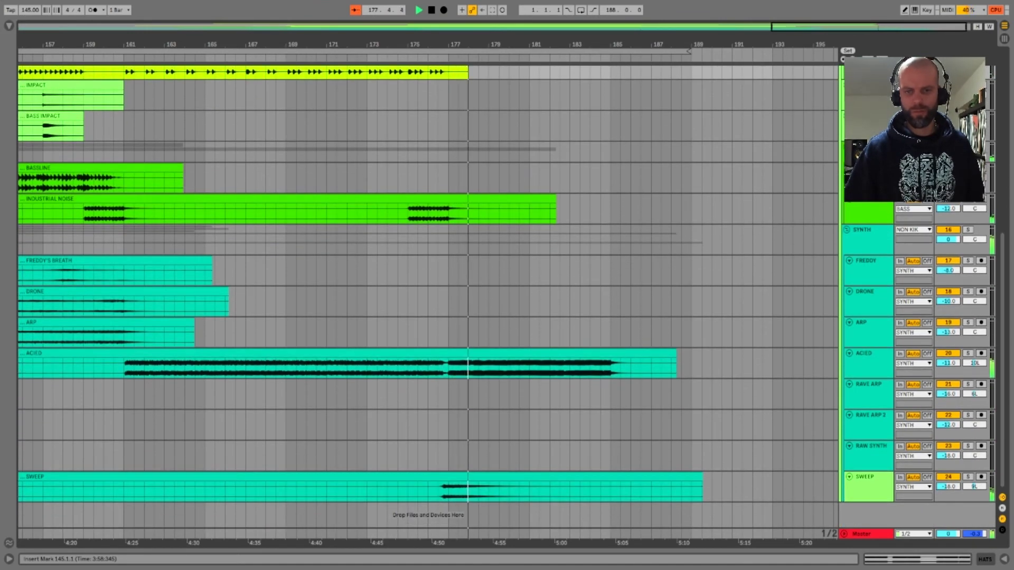